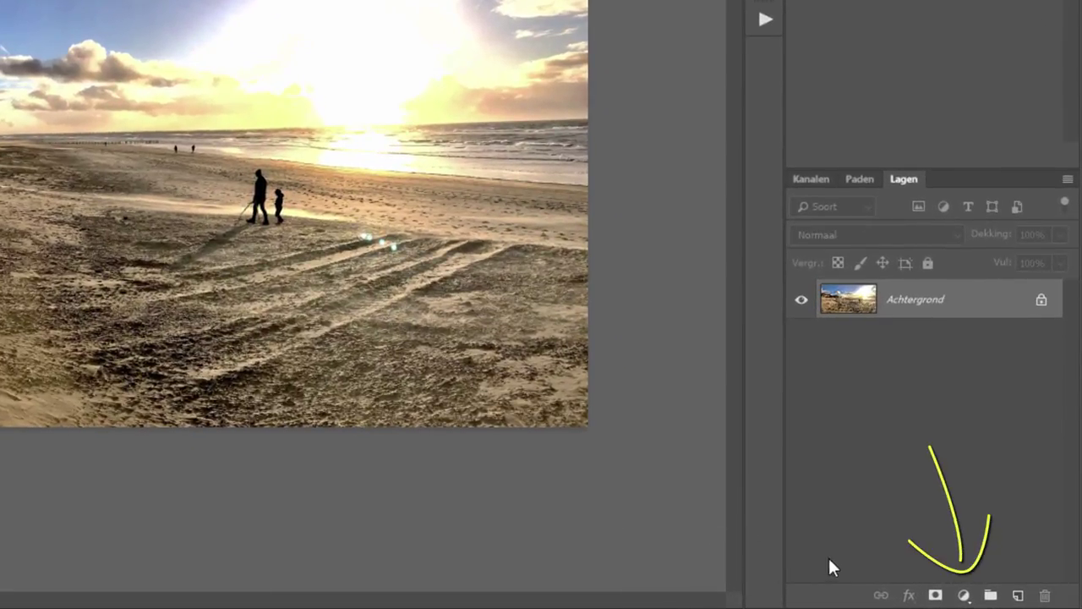
# Add a Kleurtoon/verzadiging adjustment layer, test Verzadiging at -100, then reset it to 0.
pyautogui.click(963, 594)
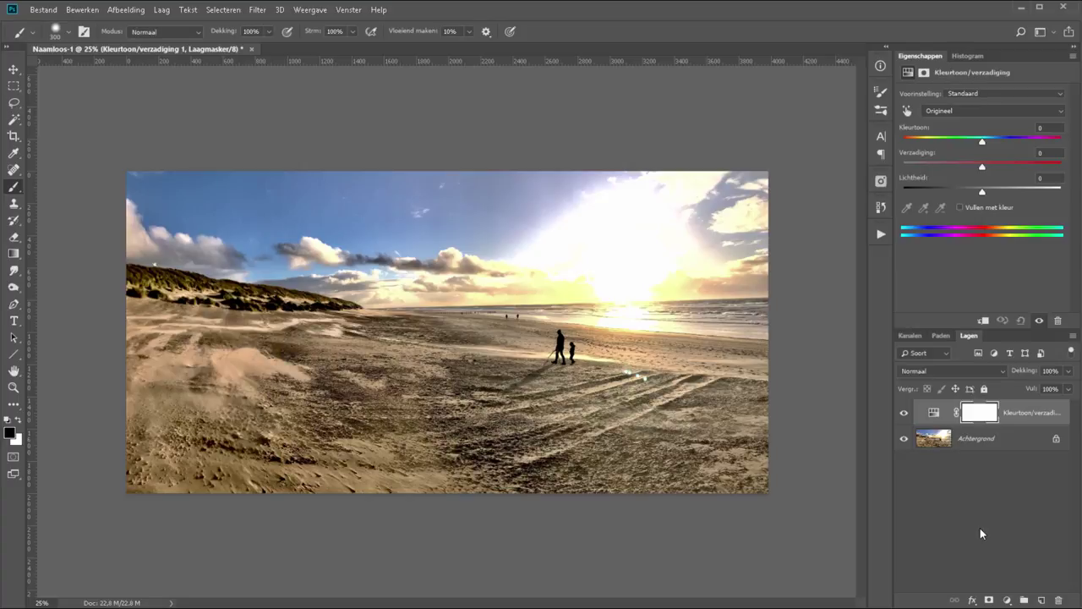
pyautogui.moveTo(922, 164); pyautogui.dragTo(901, 166)
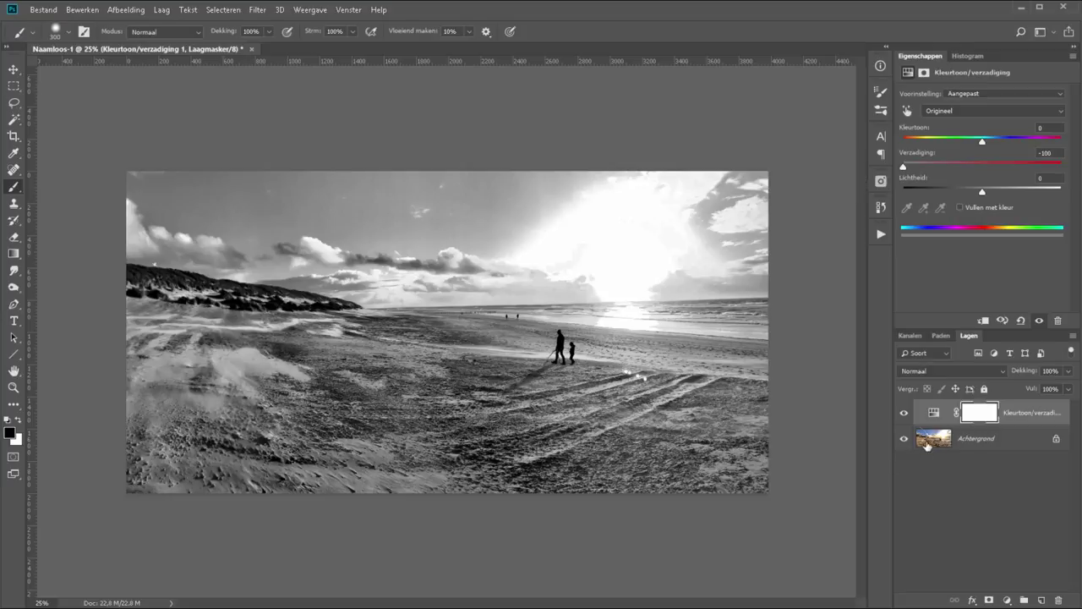
pyautogui.click(903, 412)
pyautogui.click(1043, 154)
pyautogui.write('0')
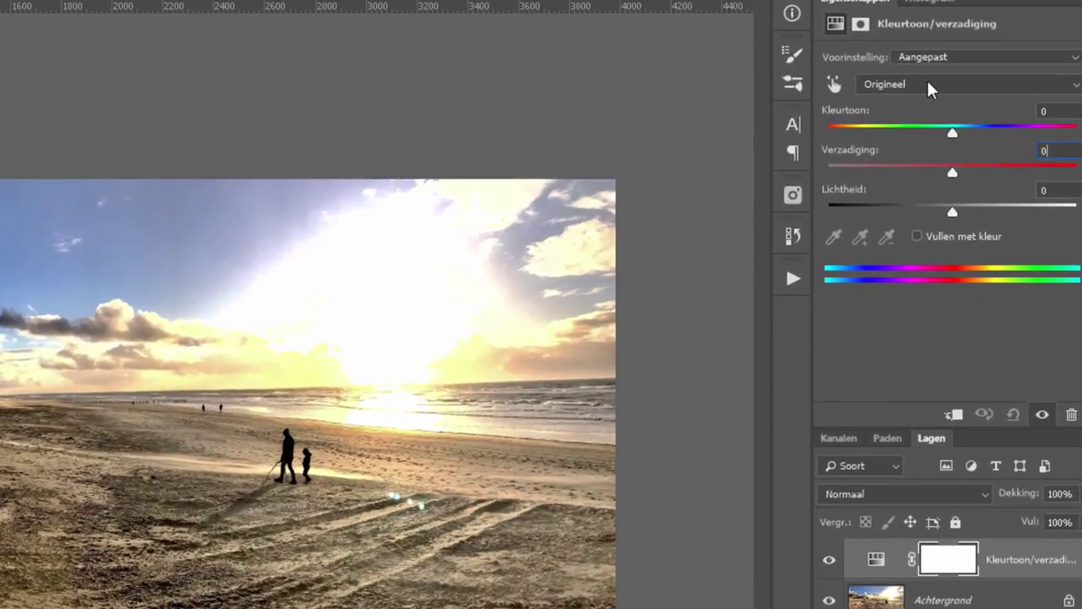
# Lower the red tones' saturation to -42 and compare before and after.
pyautogui.click(928, 81)
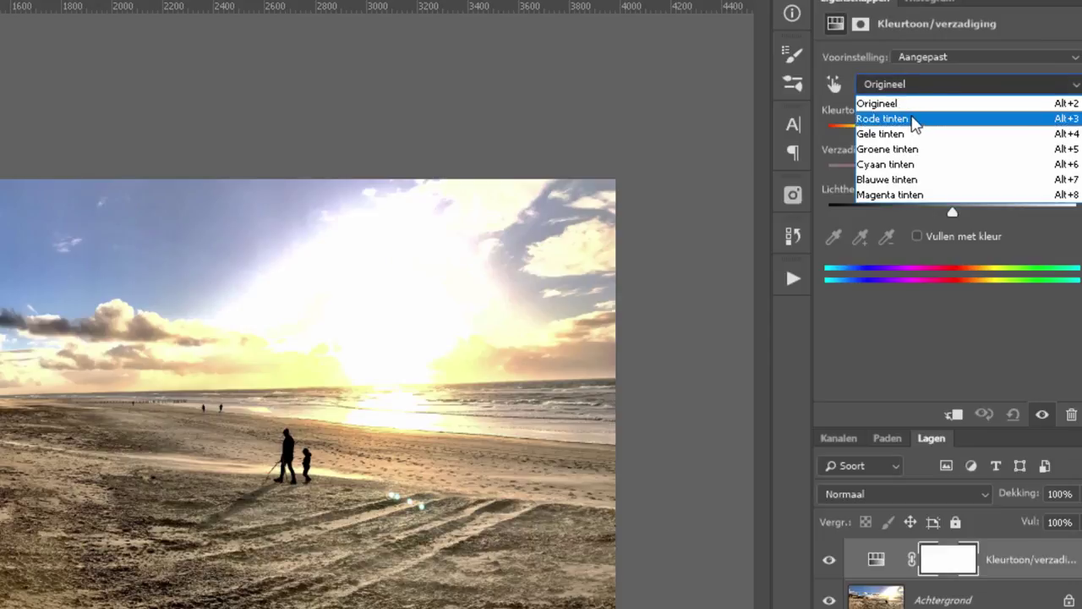
pyautogui.click(911, 125)
pyautogui.moveTo(950, 174); pyautogui.dragTo(824, 174)
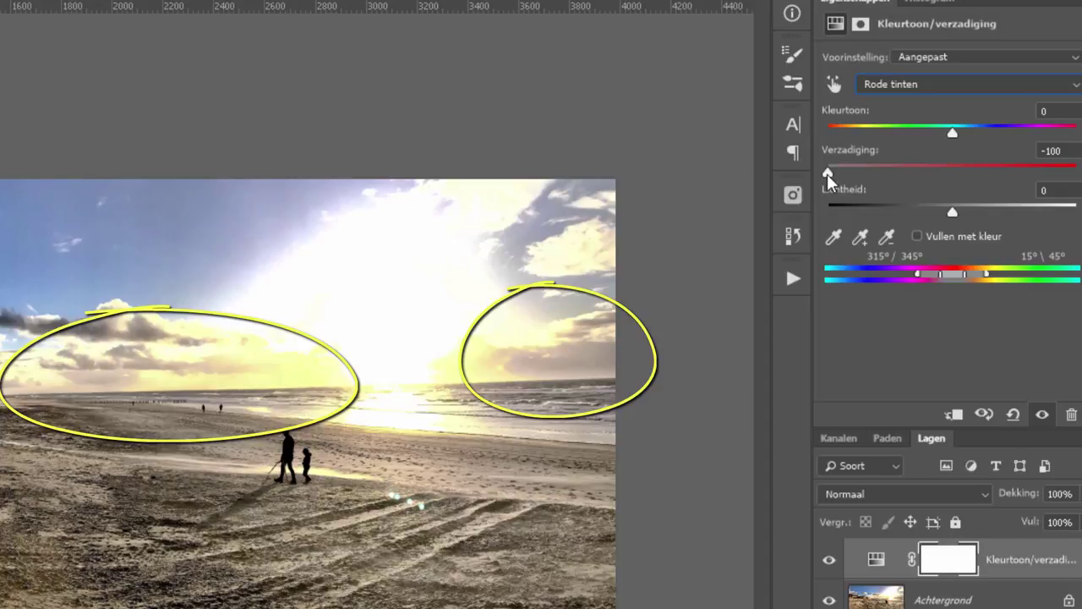
pyautogui.moveTo(827, 174); pyautogui.dragTo(1075, 173)
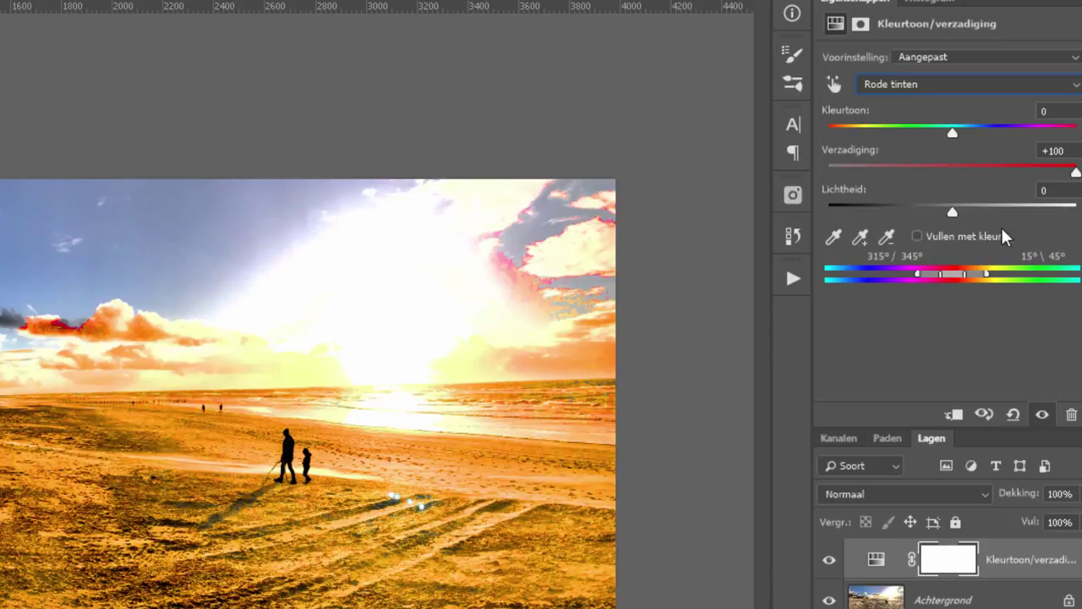
pyautogui.moveTo(940, 167); pyautogui.dragTo(882, 173)
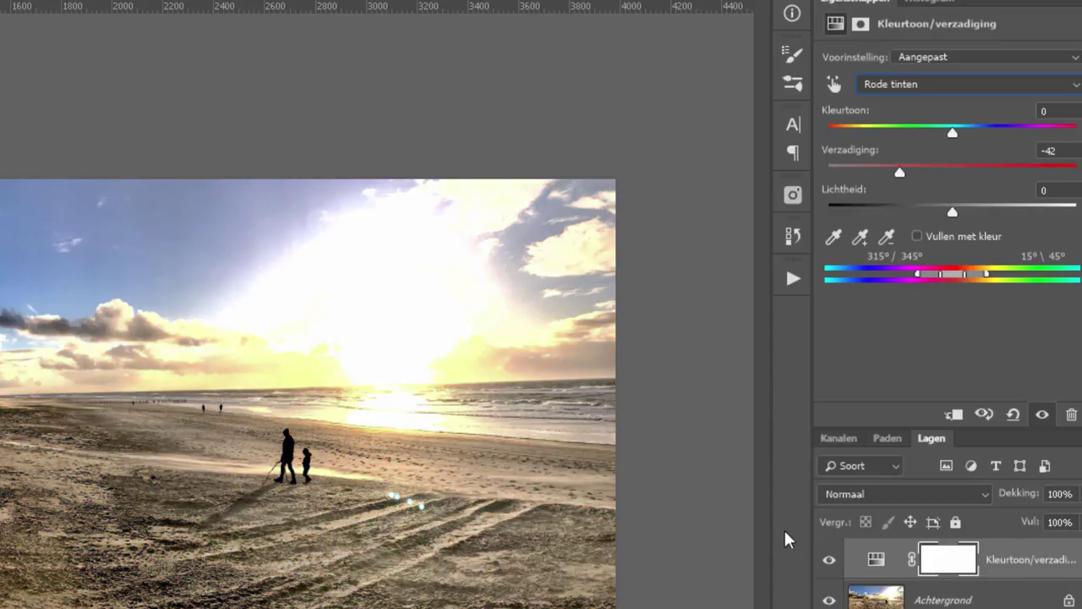
pyautogui.click(828, 562)
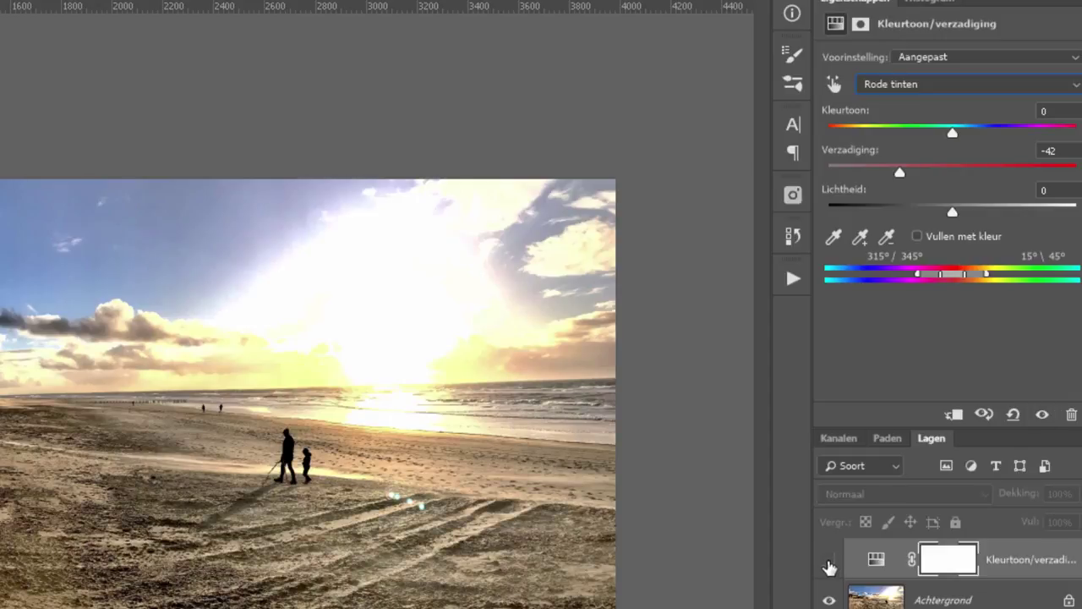
pyautogui.click(829, 560)
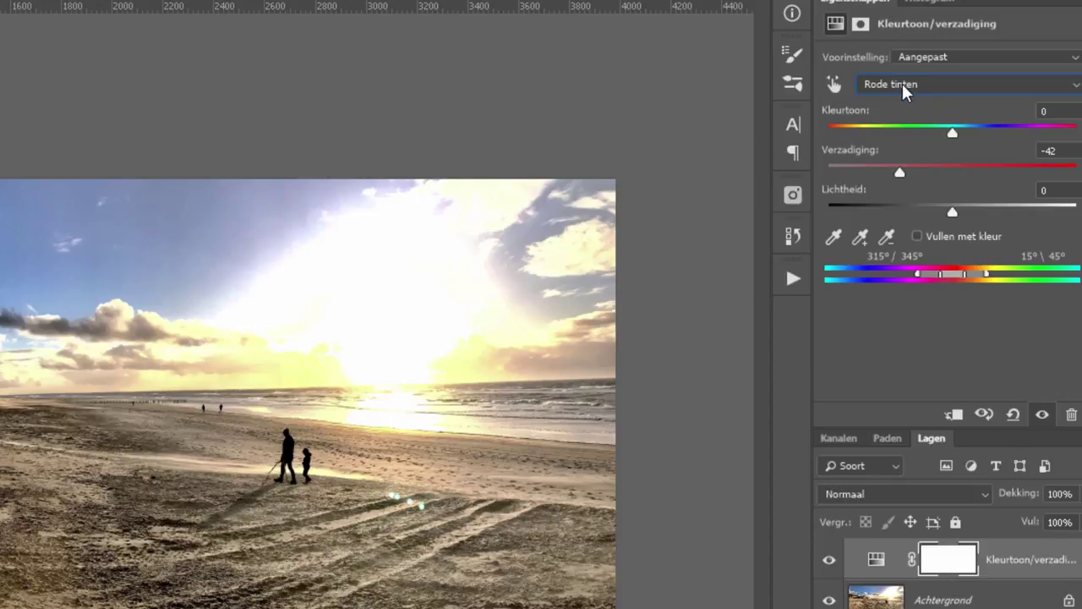
# Lower the yellow tones' saturation to -56.
pyautogui.click(905, 87)
pyautogui.click(906, 134)
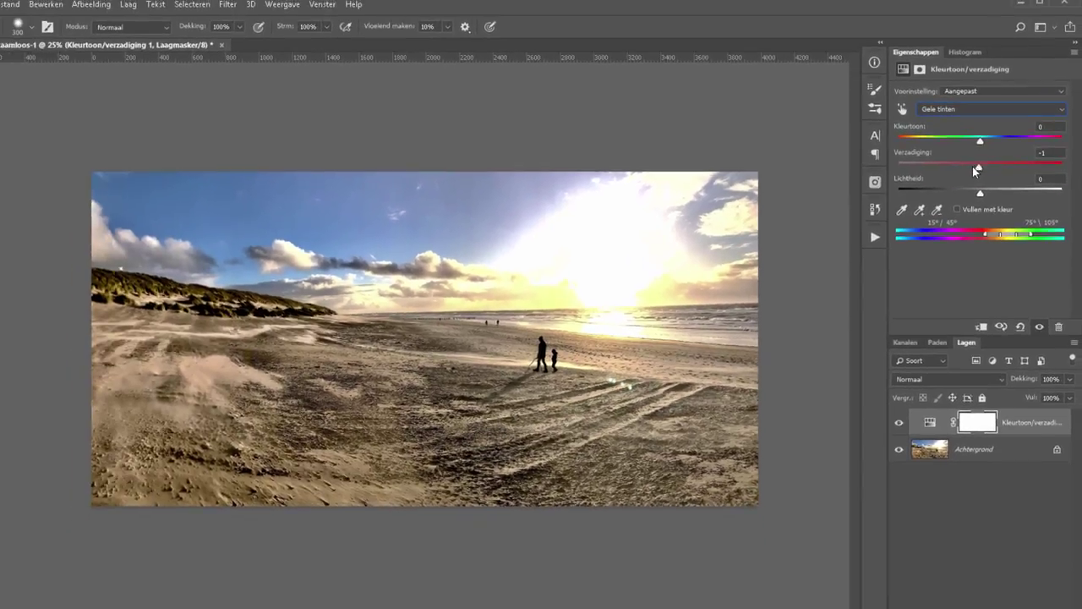
pyautogui.moveTo(976, 170); pyautogui.dragTo(937, 166)
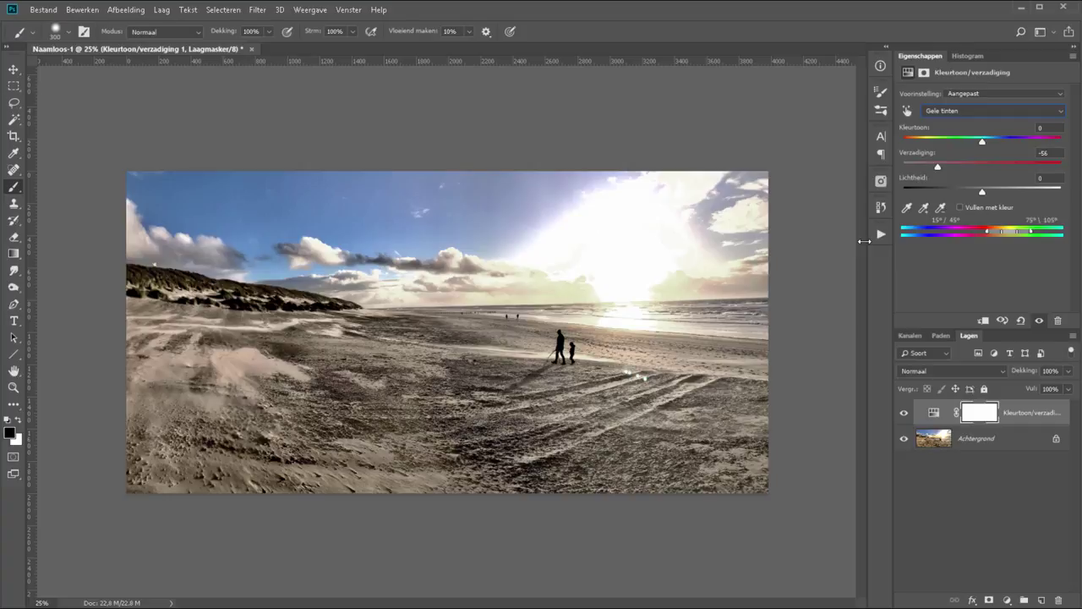
# Lower the saturation of the green tones, and of the cyan tones to -52.
pyautogui.click(947, 110)
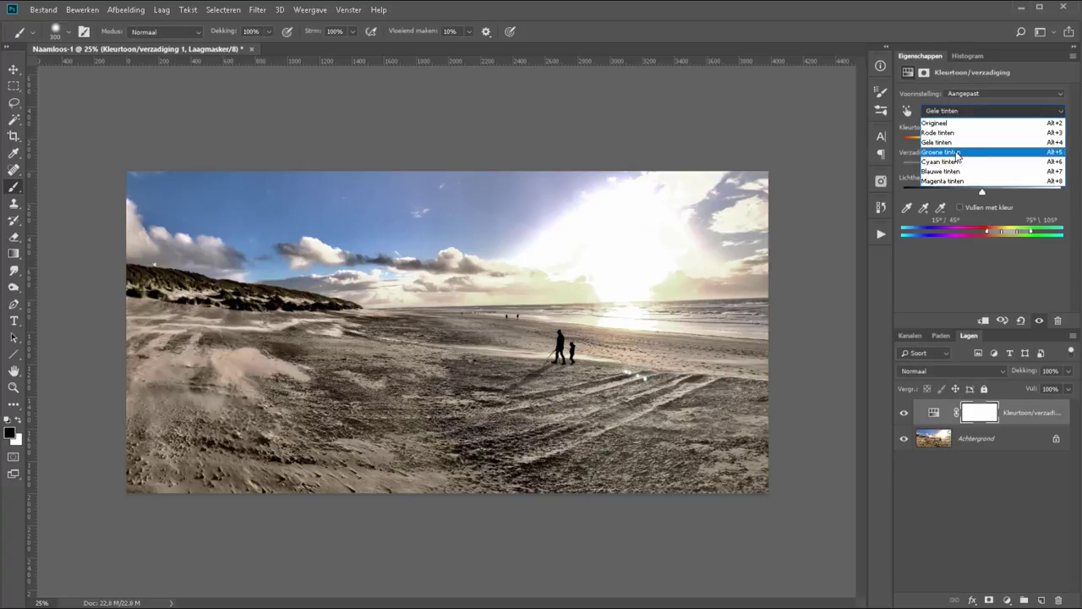
pyautogui.click(957, 153)
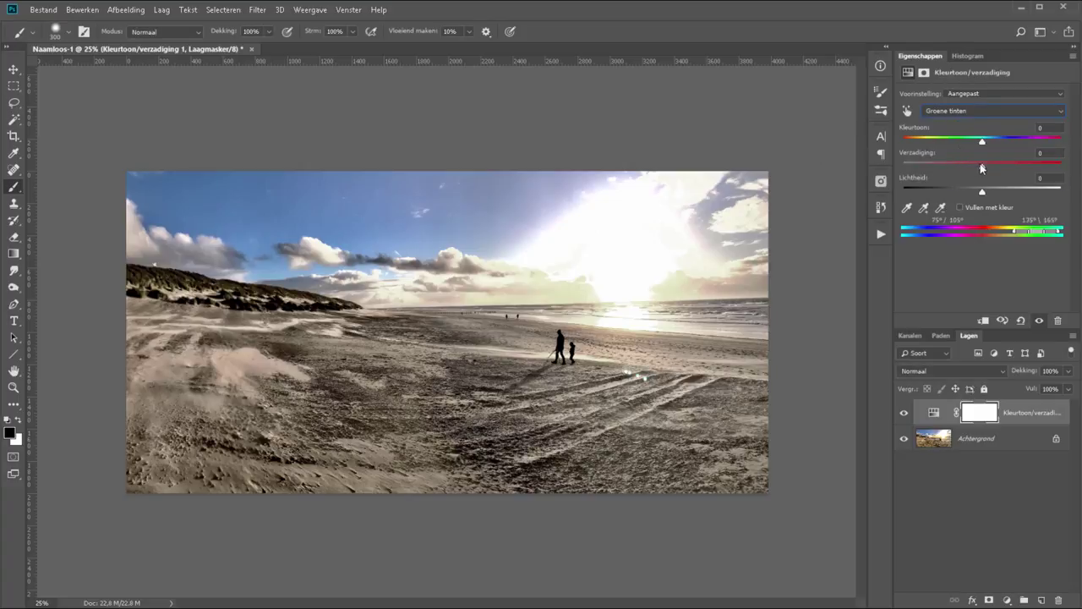
pyautogui.moveTo(980, 166)
pyautogui.mouseDown()
pyautogui.moveTo(937, 166)
pyautogui.moveTo(1079, 173)
pyautogui.mouseUp()
pyautogui.click(959, 115)
pyautogui.click(966, 160)
pyautogui.moveTo(981, 170); pyautogui.dragTo(943, 169)
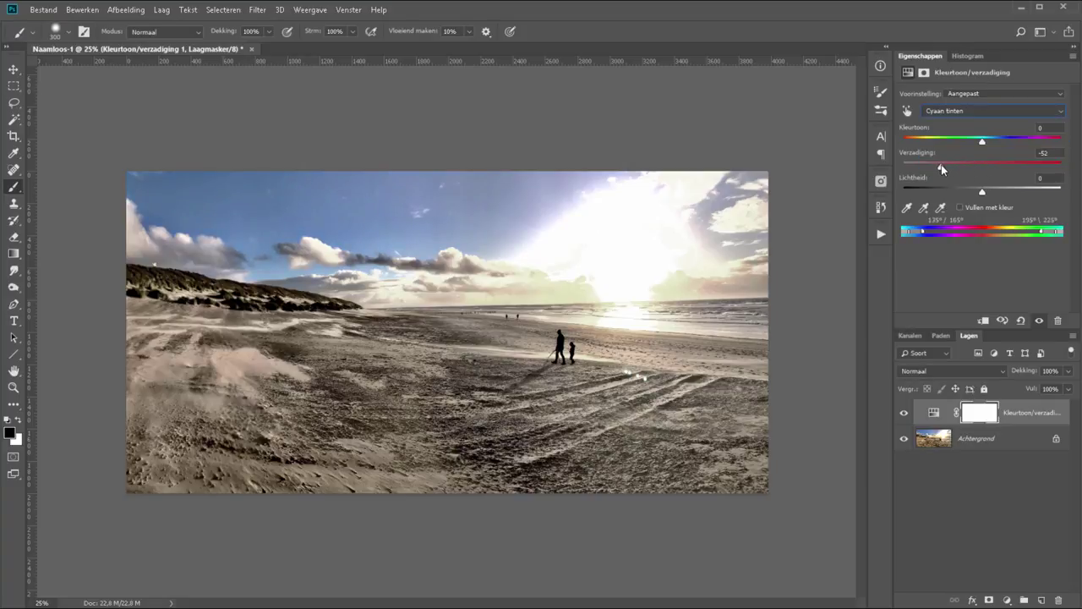
# Check the blue and magenta ranges, leaving magenta at -1, and compare with the original.
pyautogui.click(962, 112)
pyautogui.click(963, 169)
pyautogui.click(965, 113)
pyautogui.click(994, 181)
pyautogui.moveTo(982, 165)
pyautogui.mouseDown()
pyautogui.moveTo(1072, 173)
pyautogui.moveTo(979, 170)
pyautogui.mouseUp()
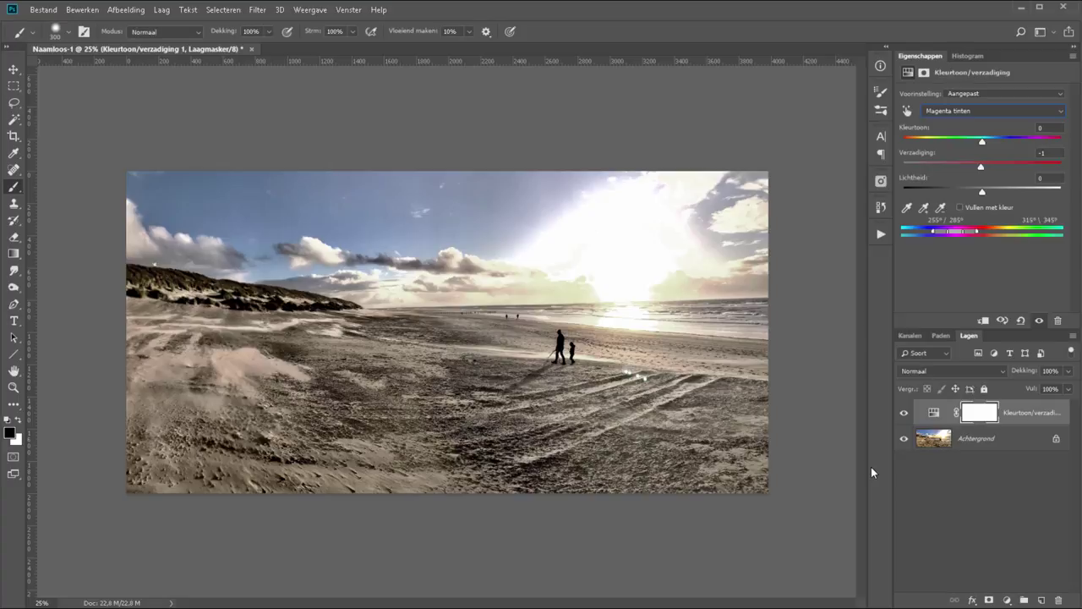
pyautogui.click(904, 411)
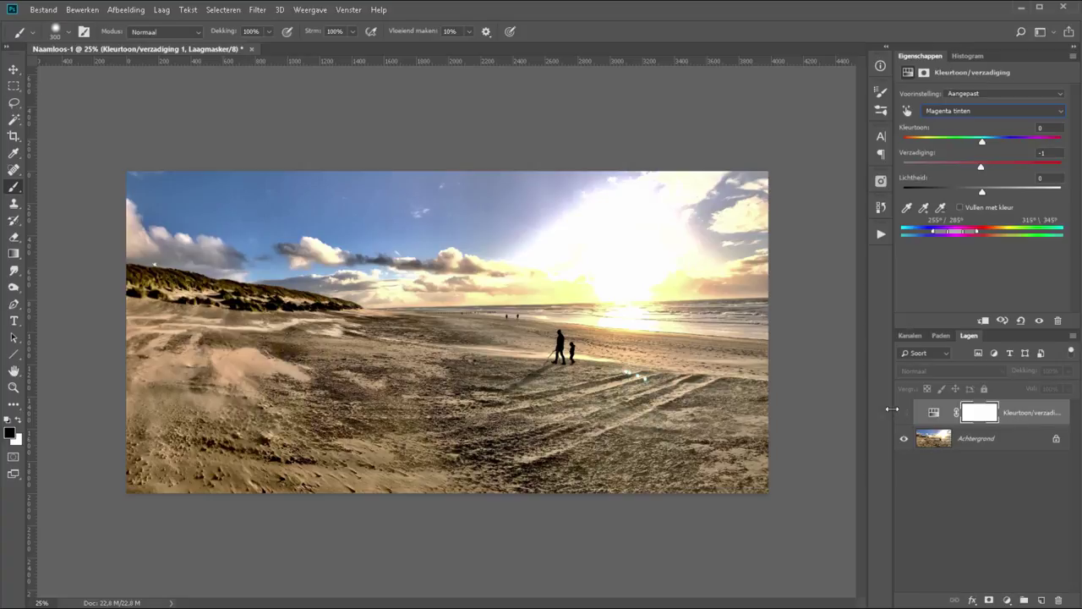
pyautogui.click(903, 412)
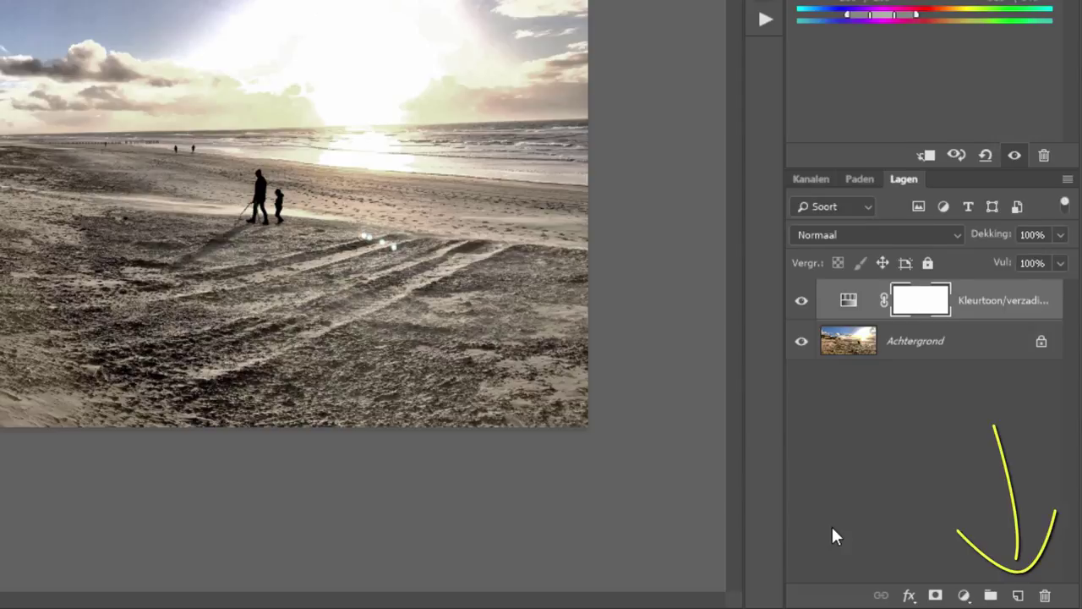
# Create a new empty layer named Laag 1 with Ctrl+Shift+N.
pyautogui.hotkey('ctrl', 'shift', 'n')
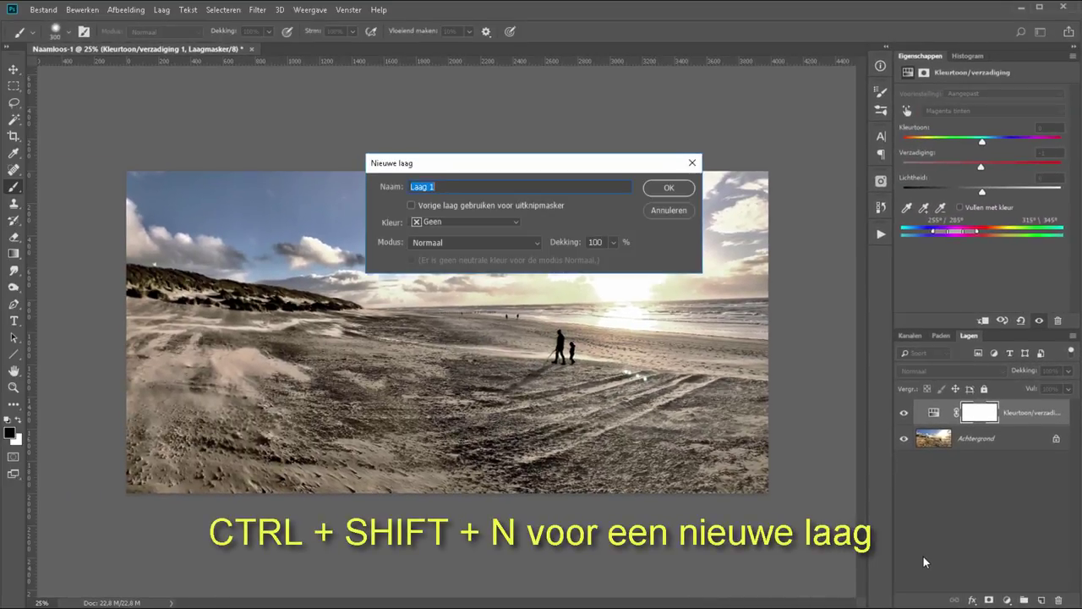
pyautogui.press('Return')
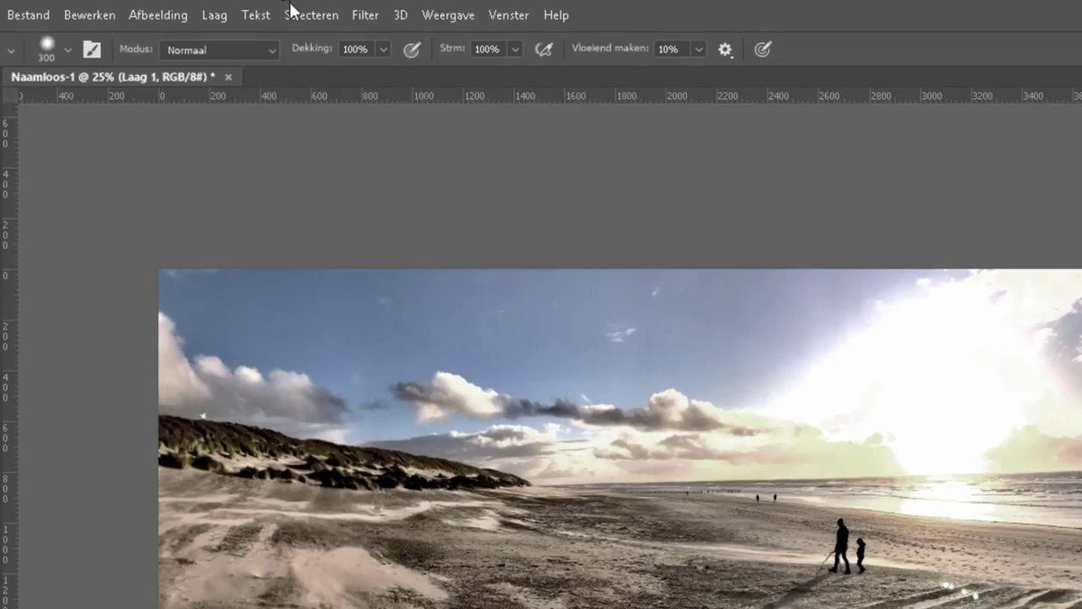
# Open Kleurbereik (Color Range) from the Selecteren menu.
pyautogui.click(292, 12)
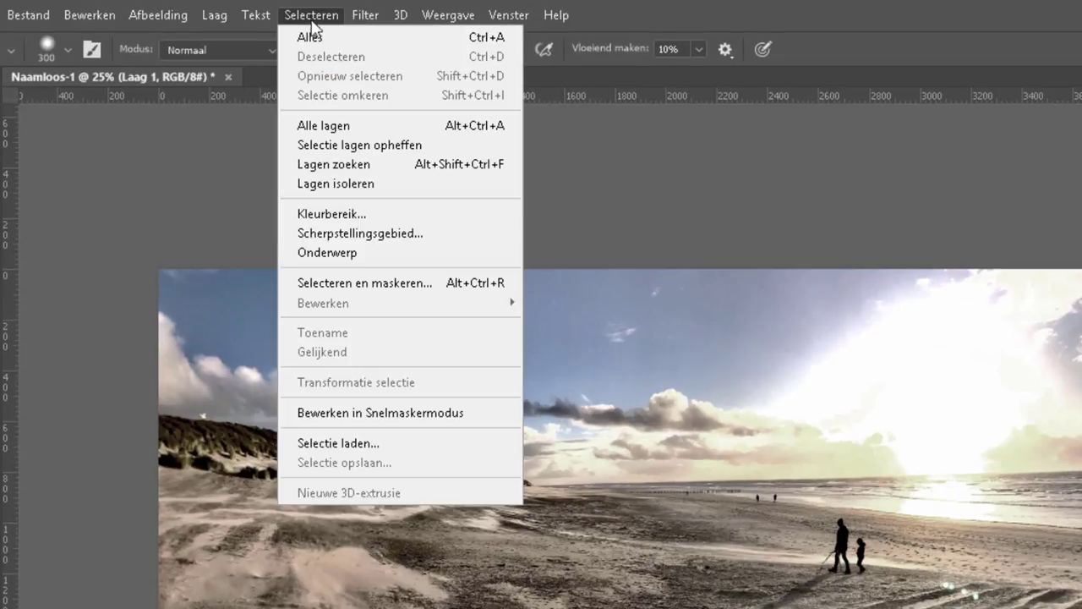
pyautogui.click(349, 217)
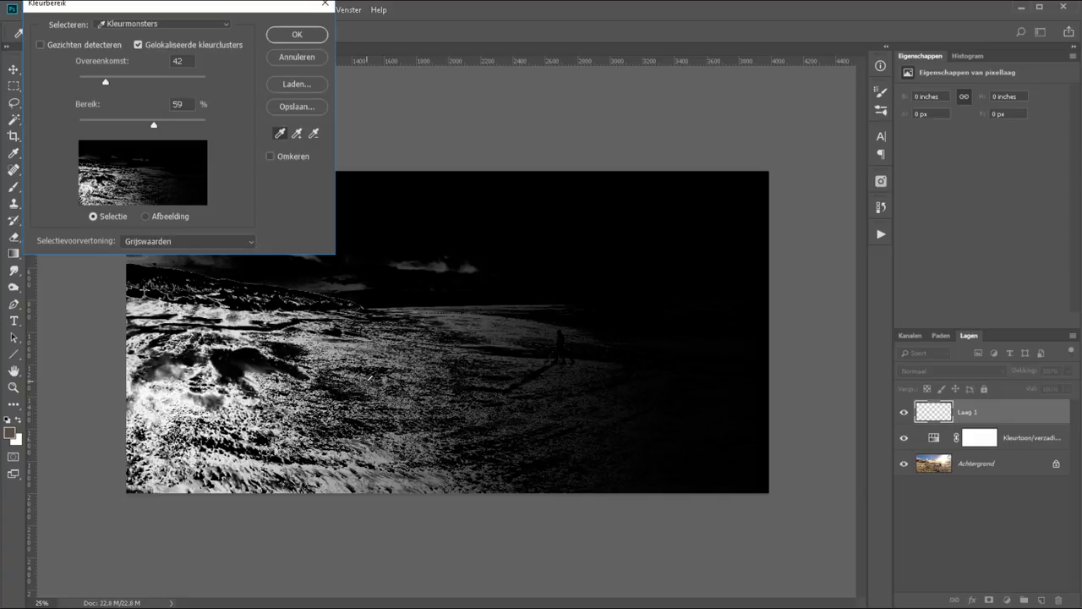
# Try the normal, black matte, white matte and quick mask previews, then return to grayscale.
pyautogui.click(191, 240)
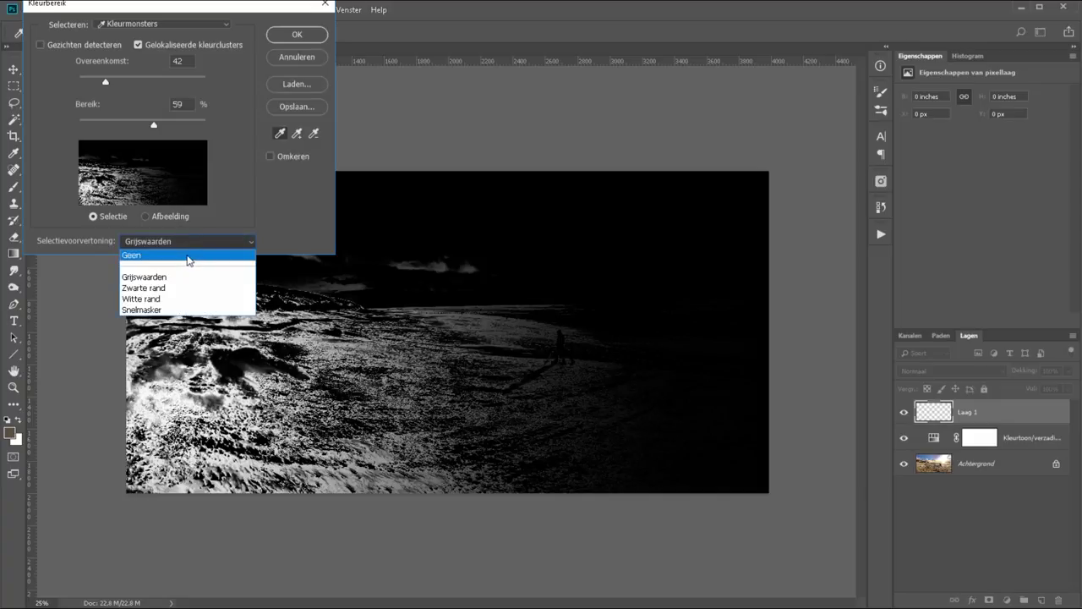
pyautogui.click(188, 257)
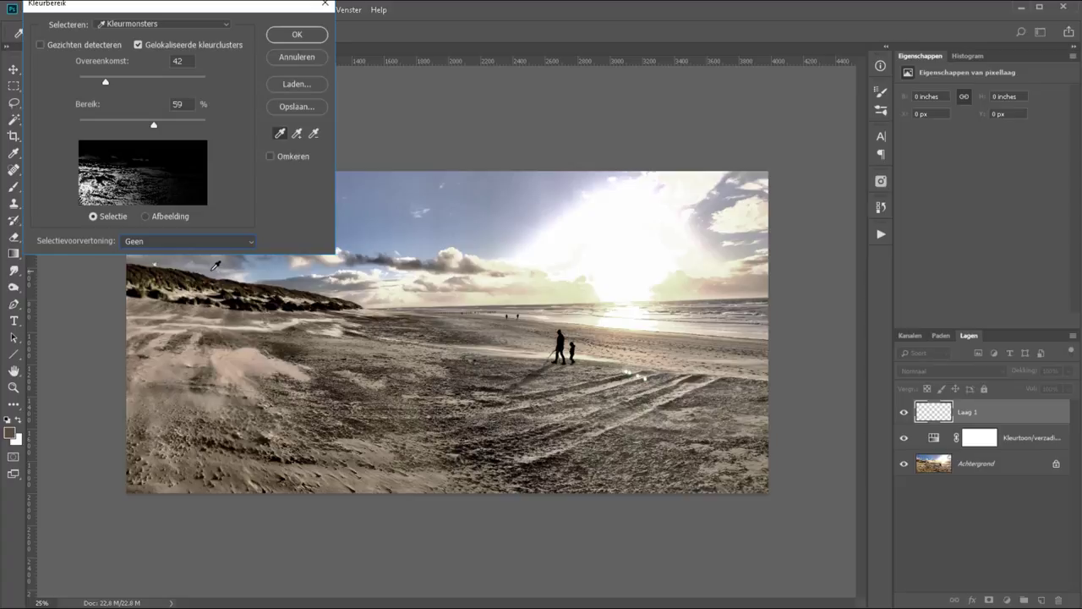
pyautogui.click(186, 244)
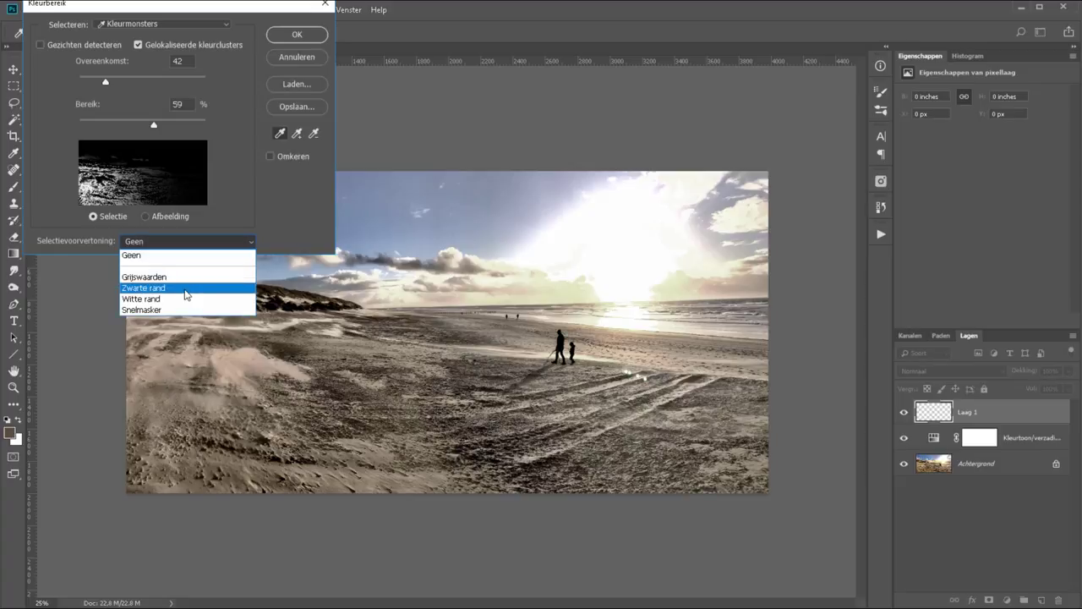
pyautogui.click(188, 295)
pyautogui.click(180, 243)
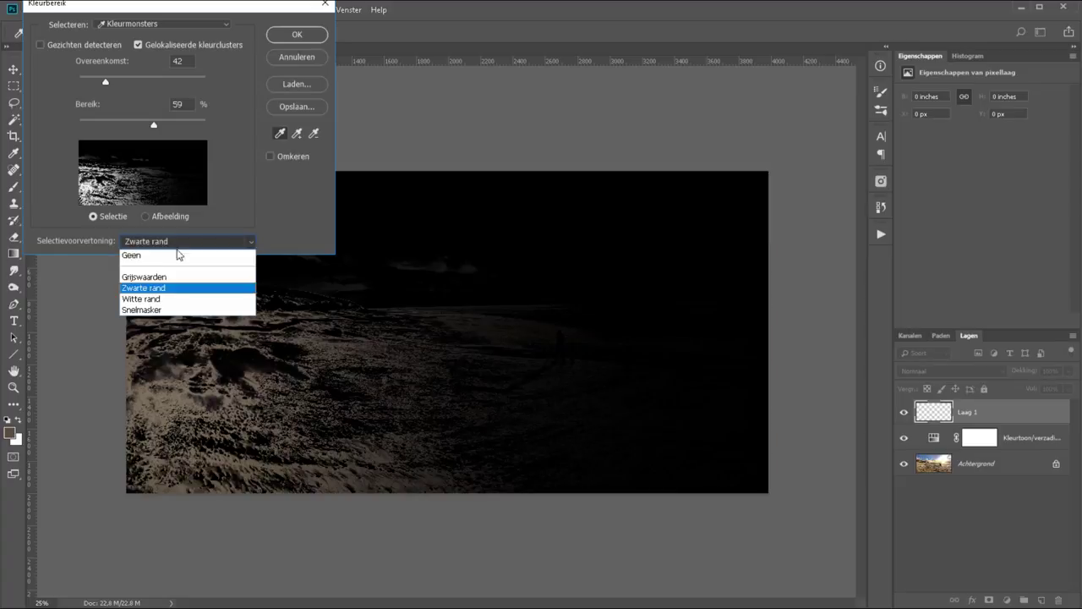
pyautogui.click(180, 301)
pyautogui.click(184, 243)
pyautogui.click(177, 311)
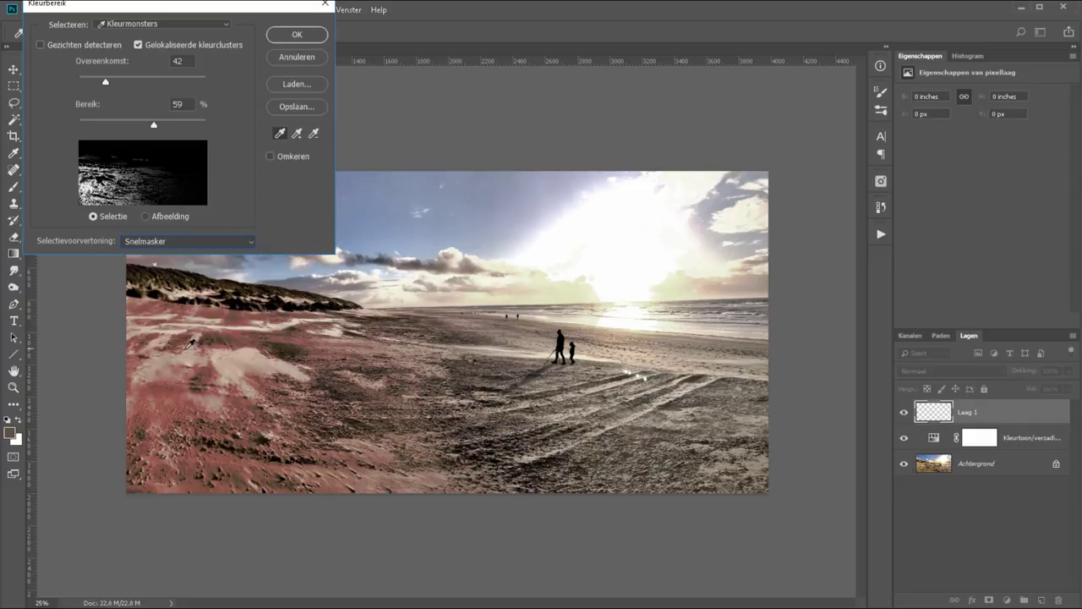
pyautogui.click(160, 243)
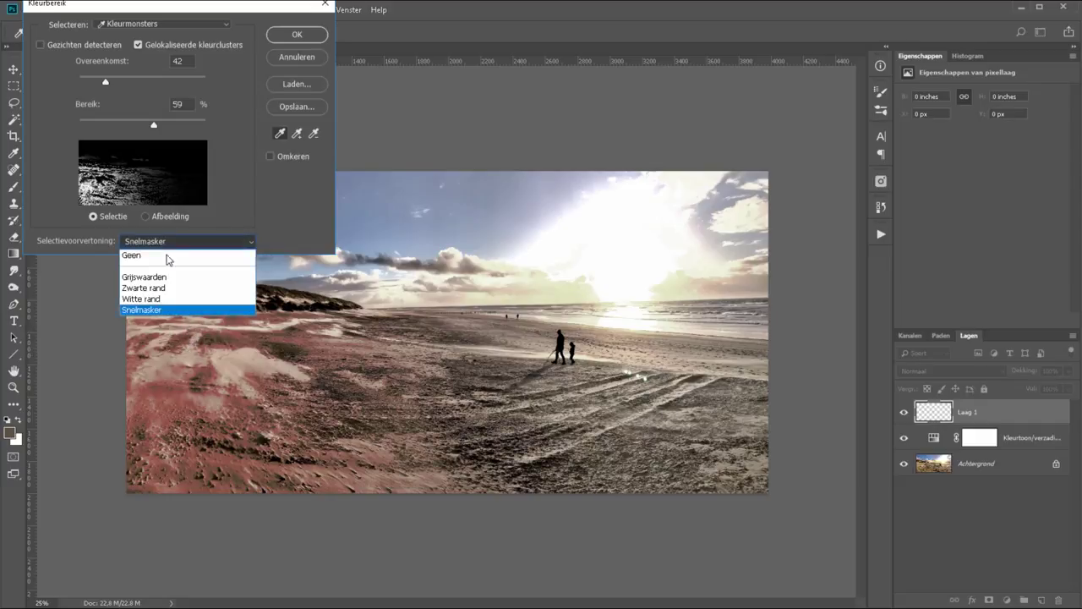
pyautogui.click(173, 279)
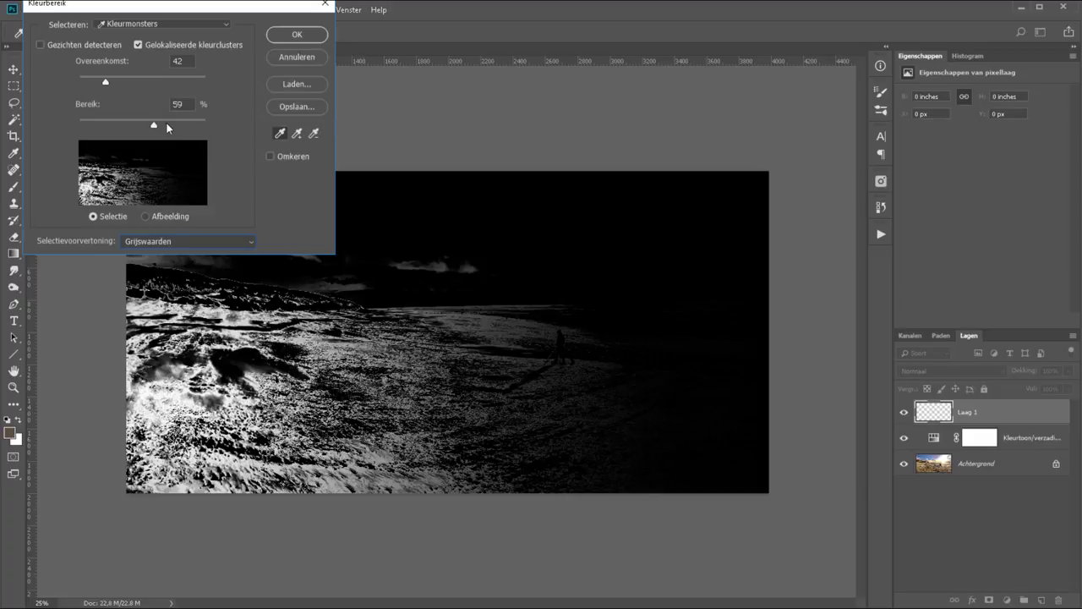
# Sample and add sand tones with the eyedroppers, tightening Fuzziness to about 19.
pyautogui.click(204, 125)
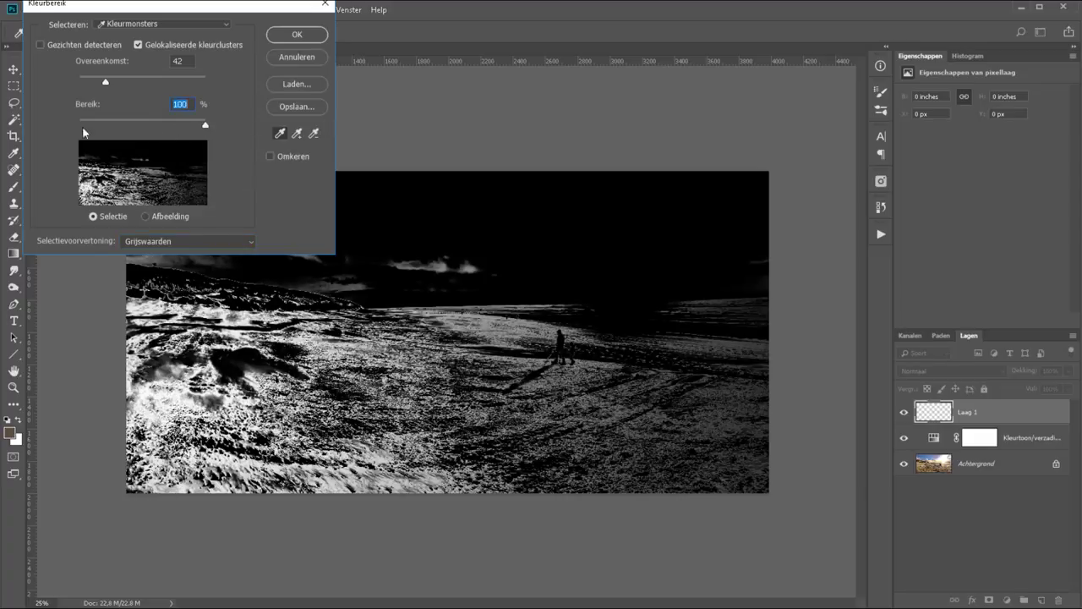
pyautogui.moveTo(106, 84); pyautogui.dragTo(208, 82)
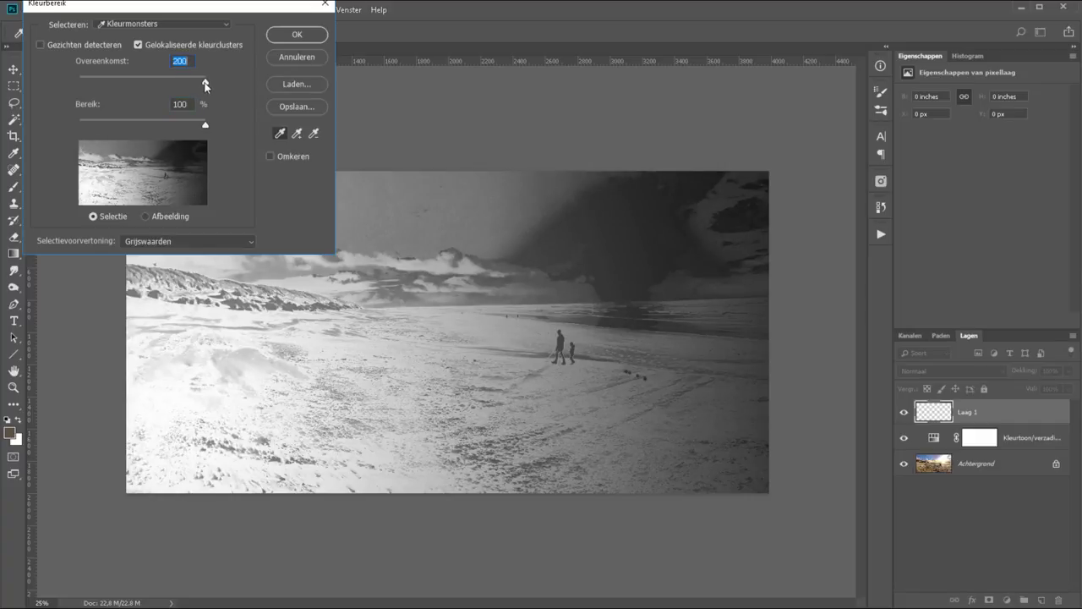
pyautogui.moveTo(201, 83); pyautogui.dragTo(96, 85)
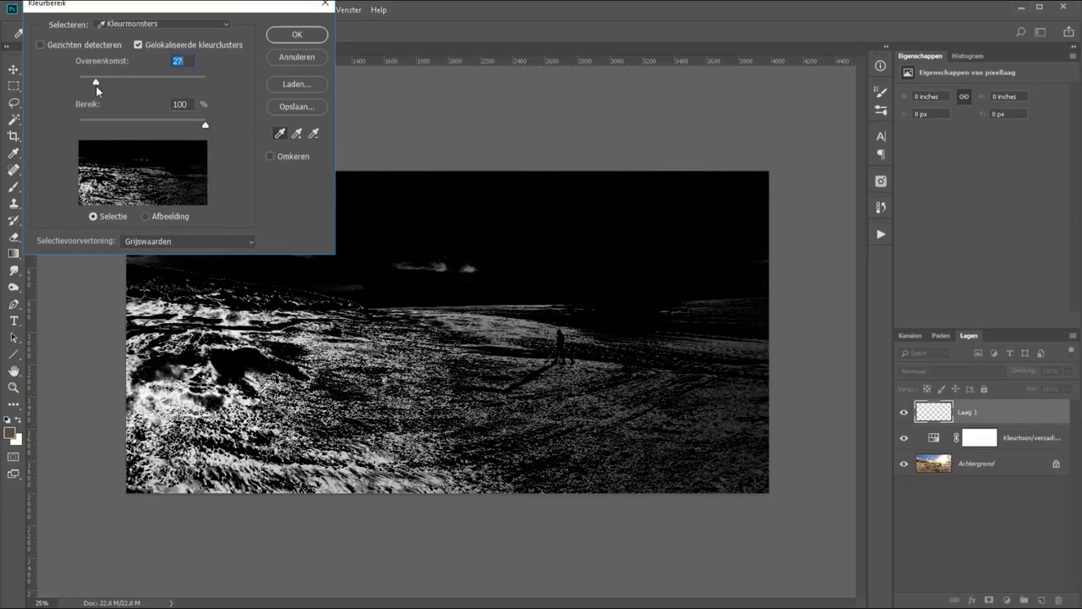
pyautogui.click(510, 436)
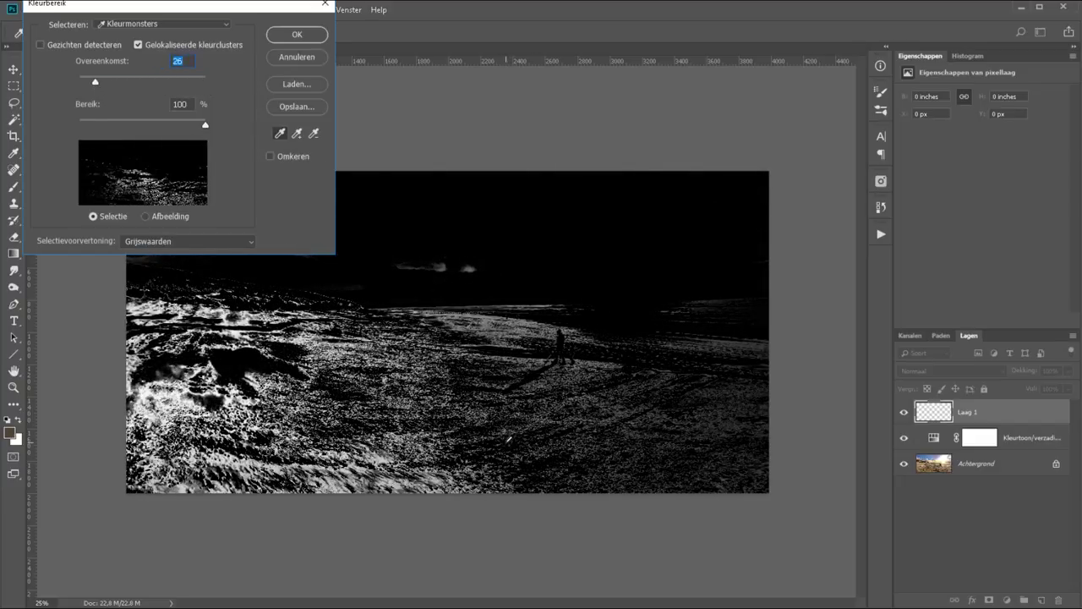
pyautogui.click(410, 473)
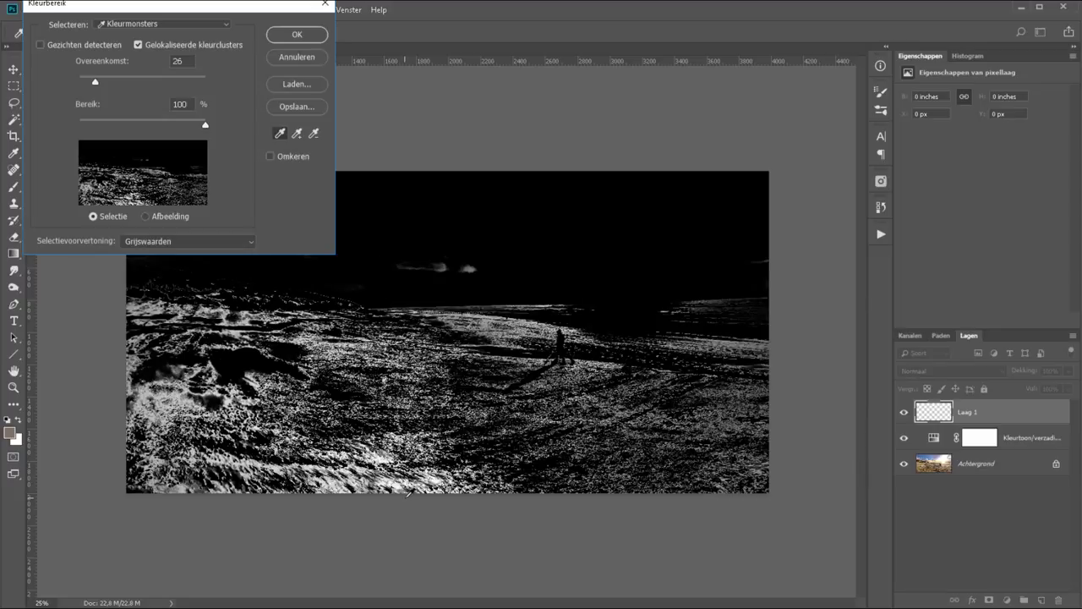
pyautogui.click(410, 493)
pyautogui.click(297, 132)
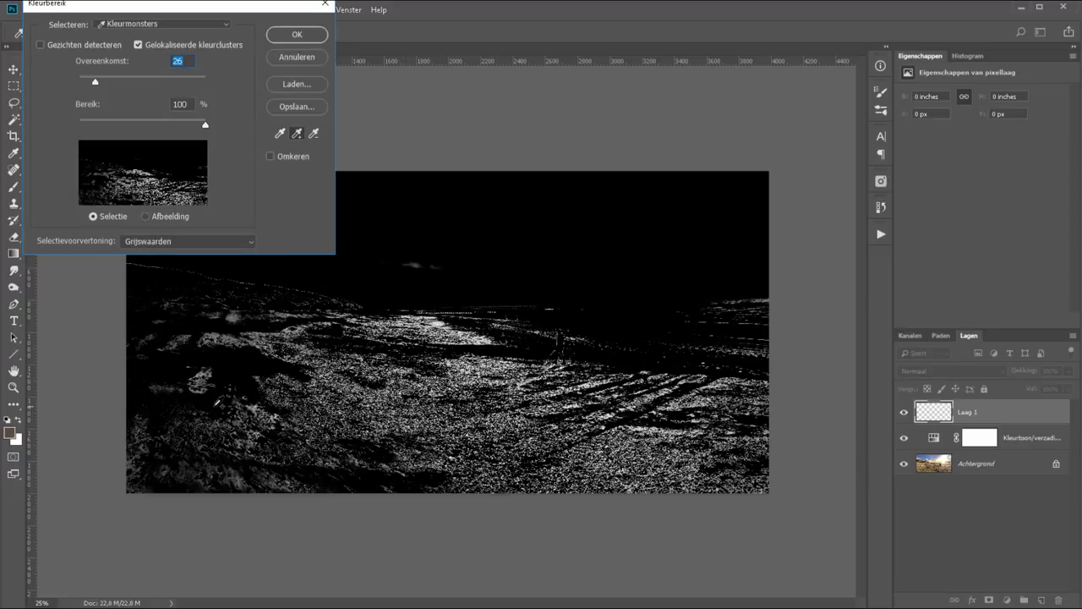
pyautogui.click(215, 408)
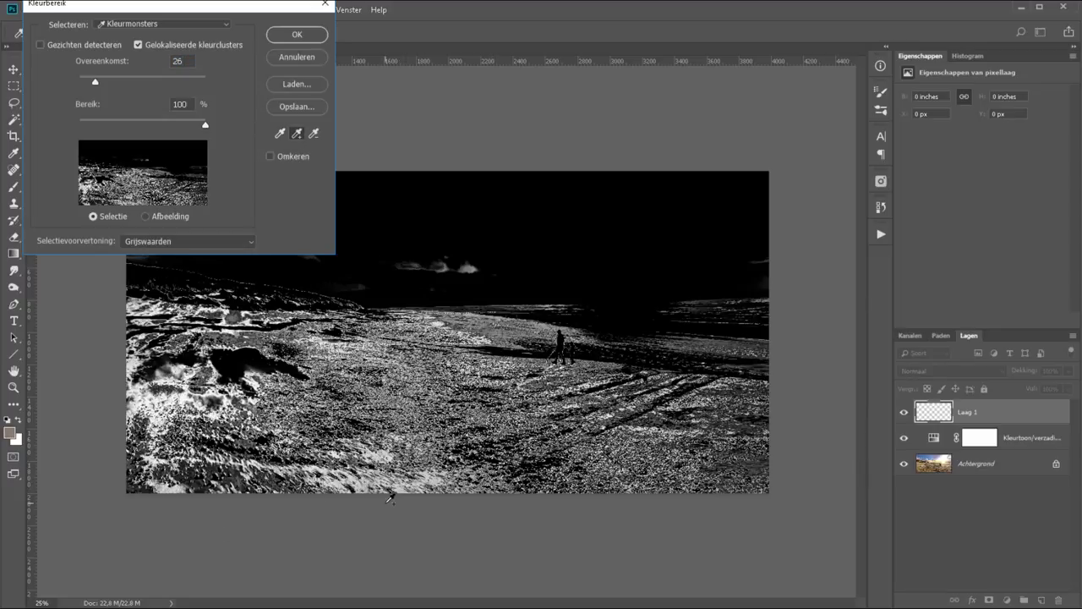
pyautogui.moveTo(95, 83); pyautogui.dragTo(90, 83)
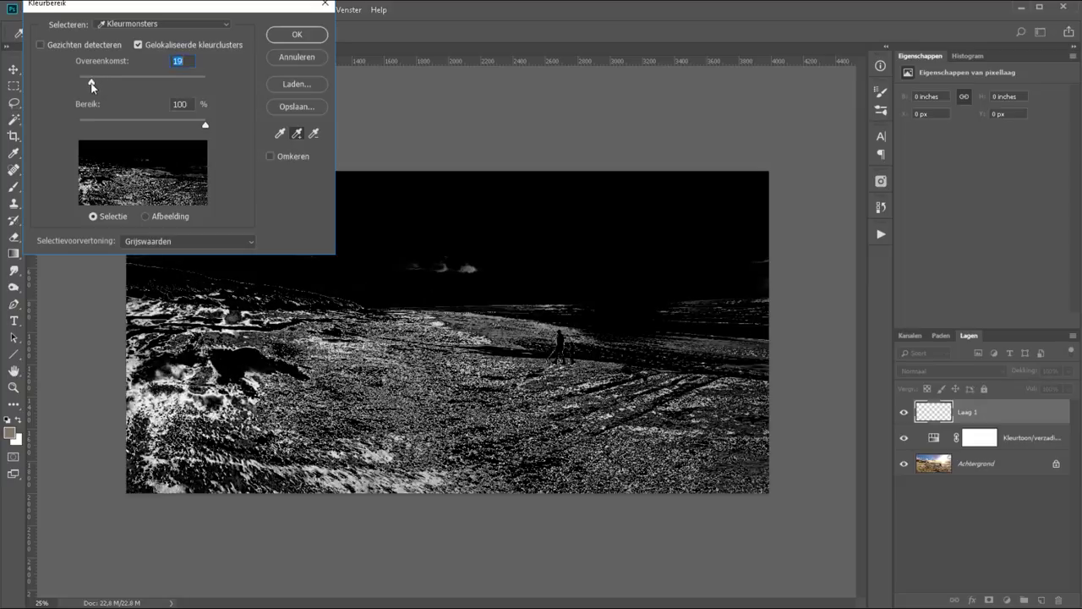
# Accept the colour-range selection and fill it on Laag 1 with the background colour.
pyautogui.click(286, 35)
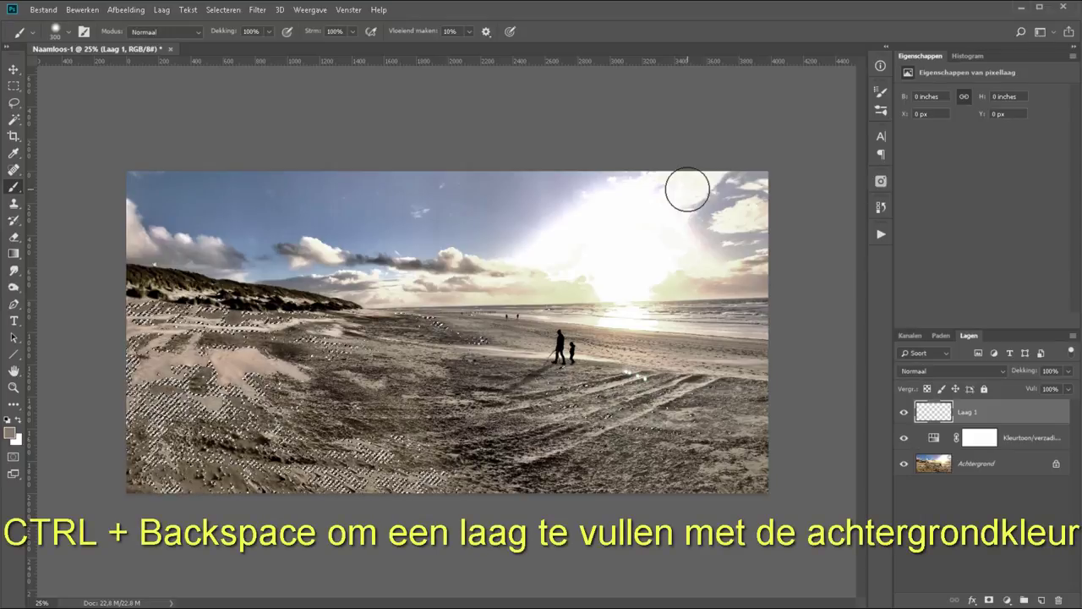
pyautogui.hotkey('ctrl', 'BackSpace')
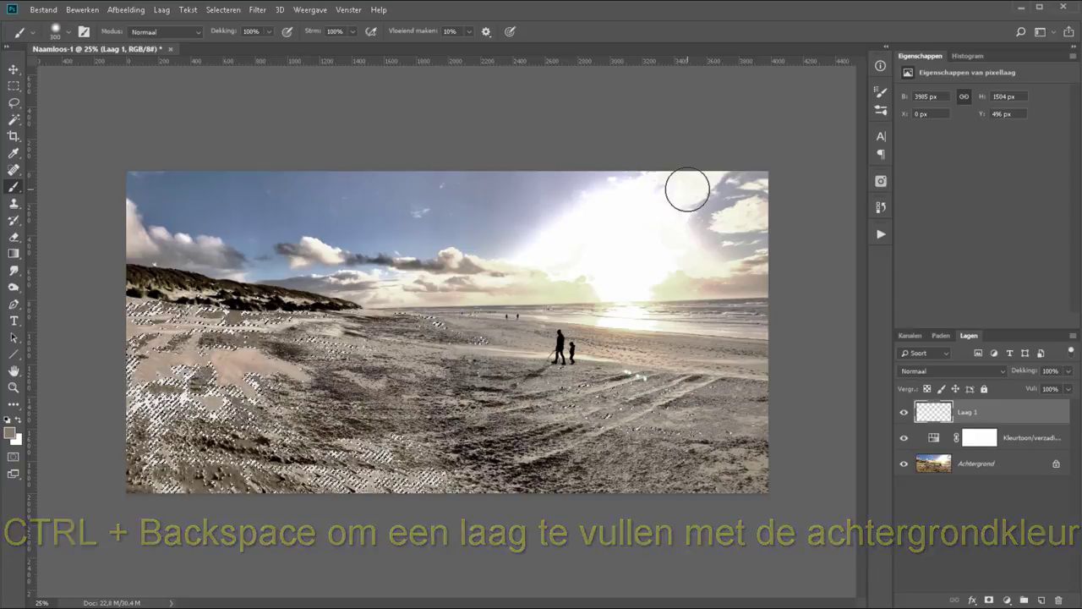
# Deselect and toggle Laag 1's visibility to compare the lightened sand.
pyautogui.hotkey('ctrl', 'd')
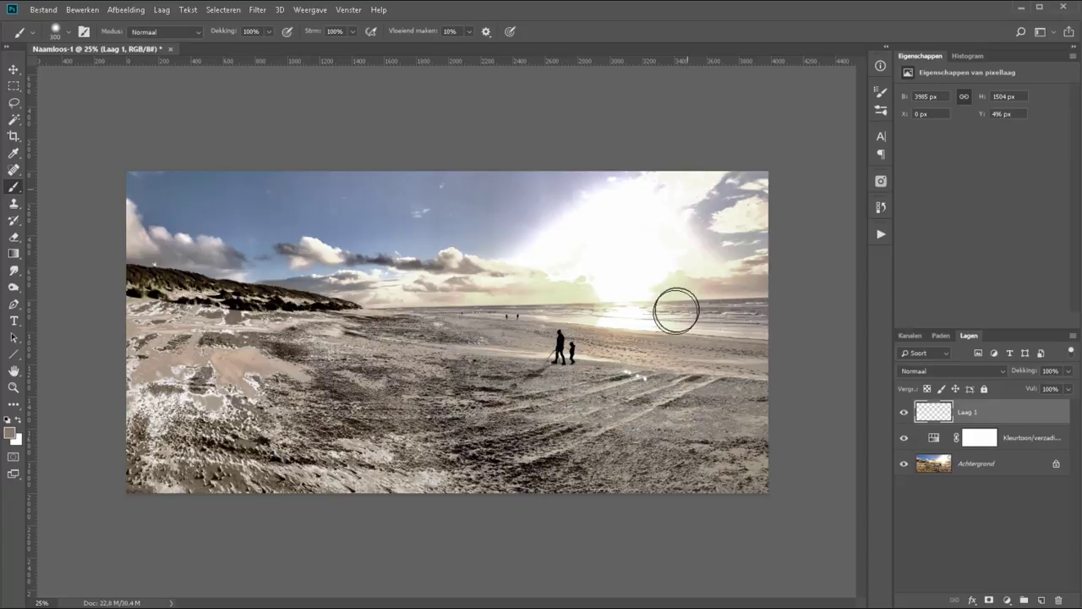
pyautogui.click(903, 413)
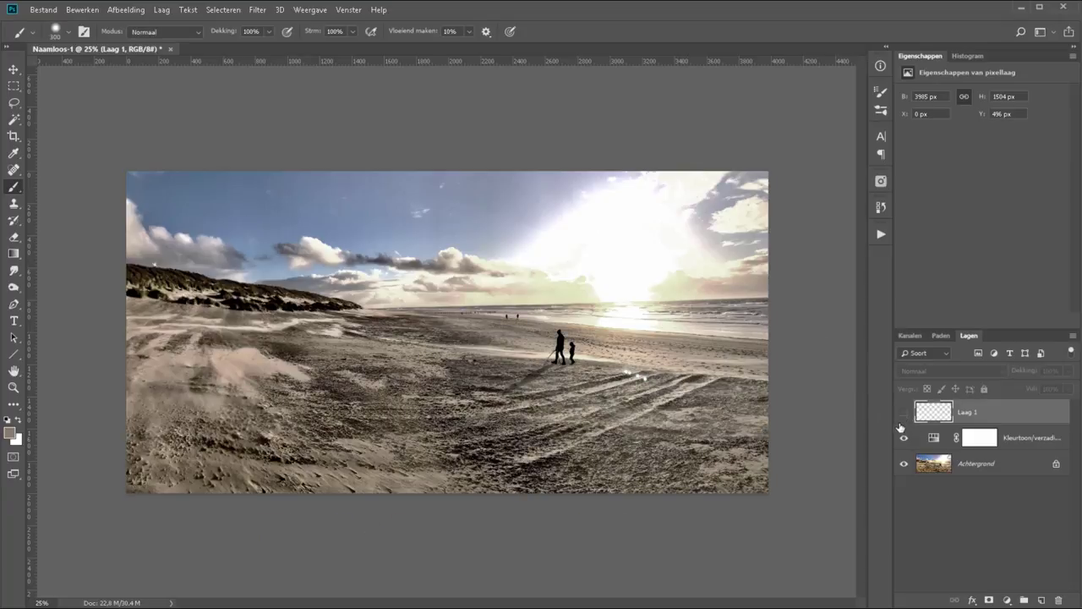
pyautogui.click(903, 412)
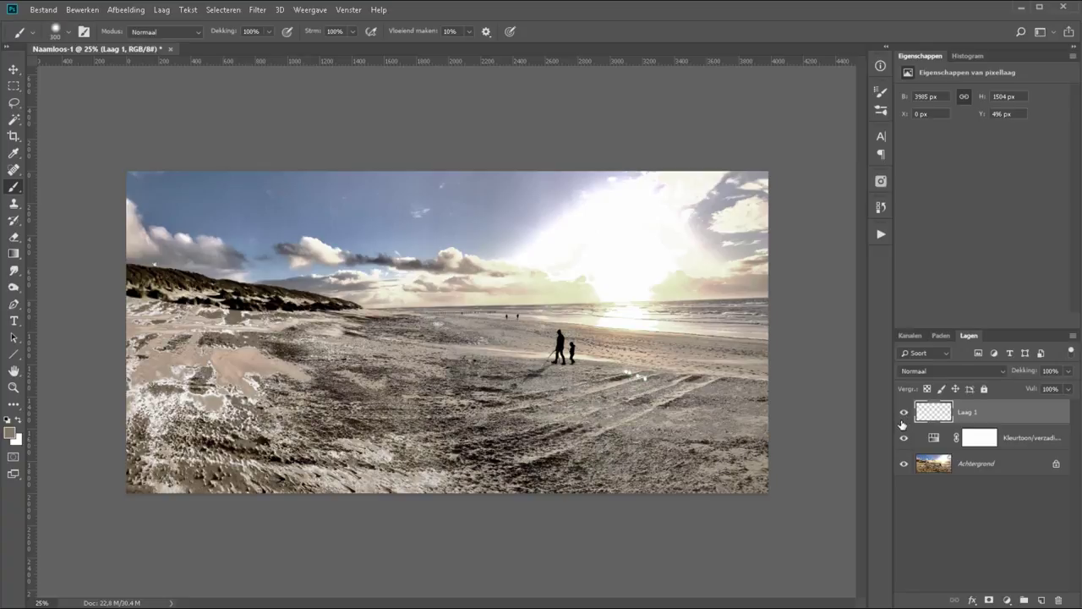
pyautogui.click(903, 413)
pyautogui.click(904, 414)
# Add a layer mask to Laag 1, mask out the sky, and set opacity to 73%.
pyautogui.click(989, 600)
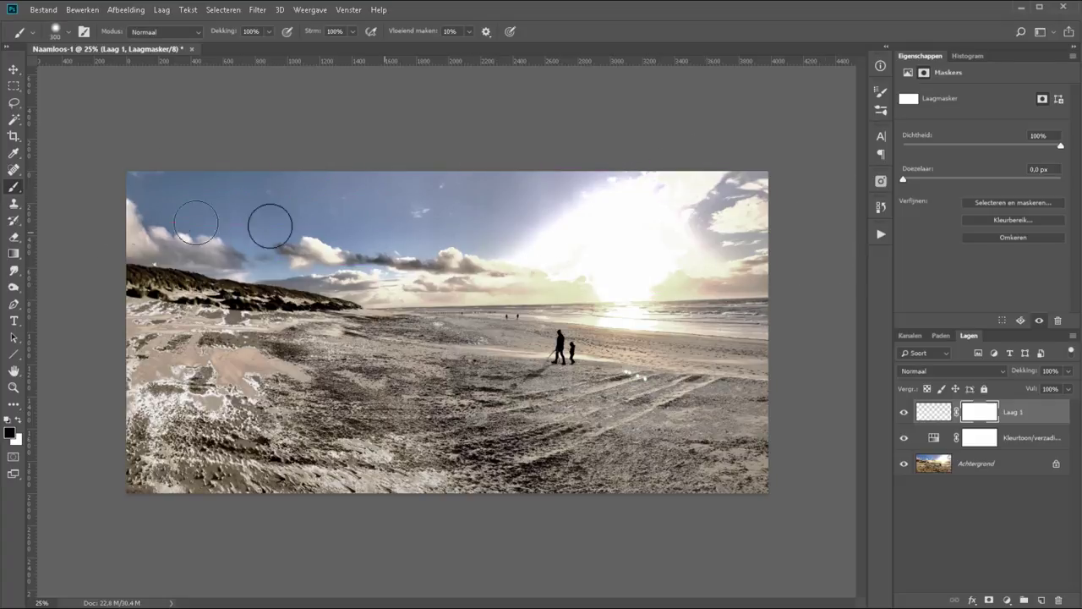
pyautogui.keyDown('shift'); pyautogui.click(630, 269); pyautogui.keyUp('shift')
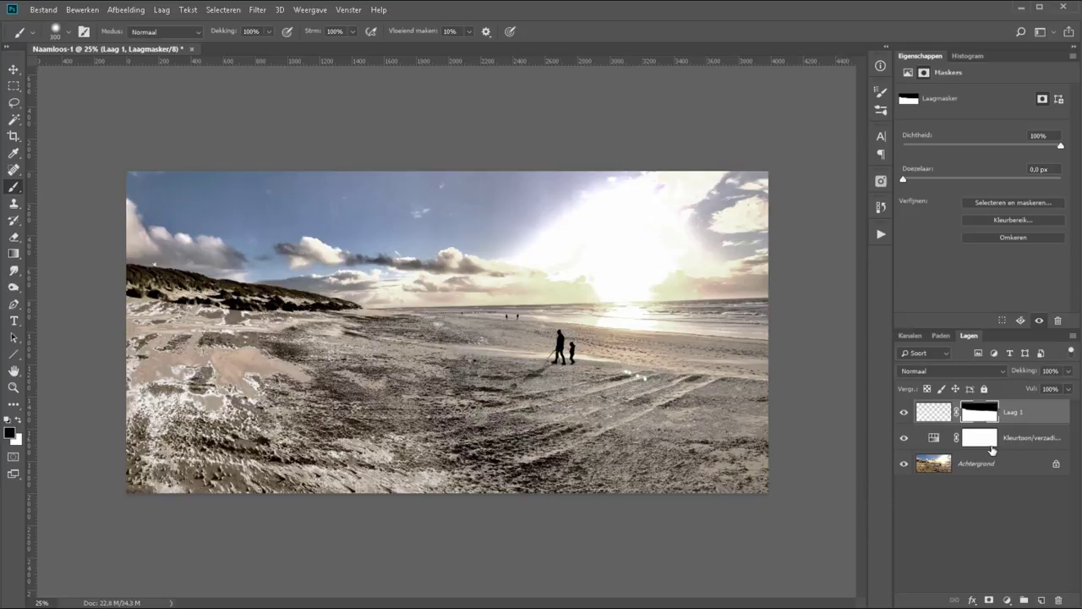
pyautogui.click(903, 414)
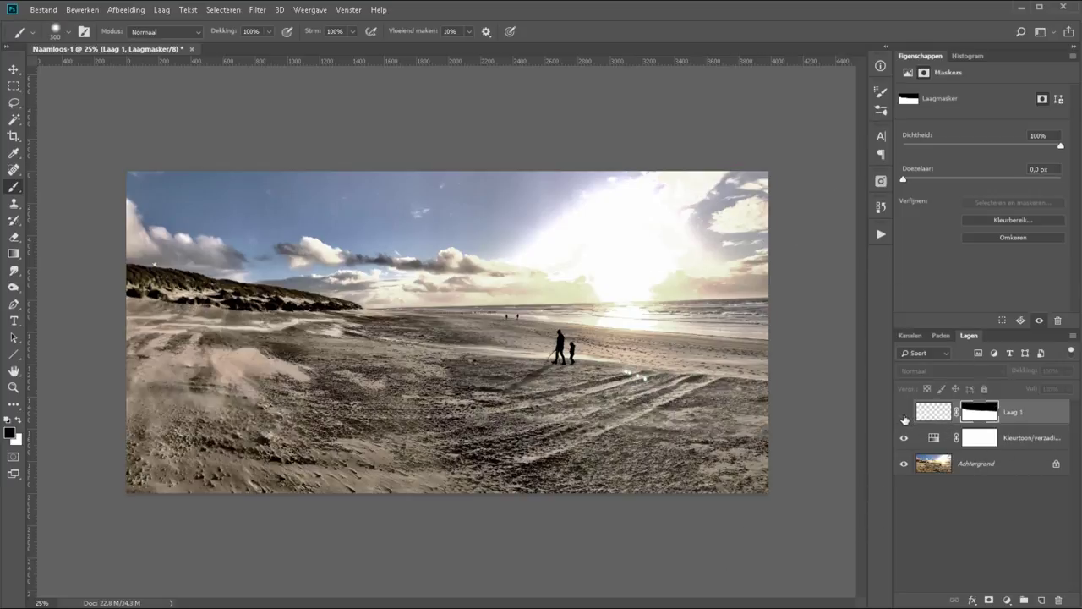
pyautogui.click(903, 414)
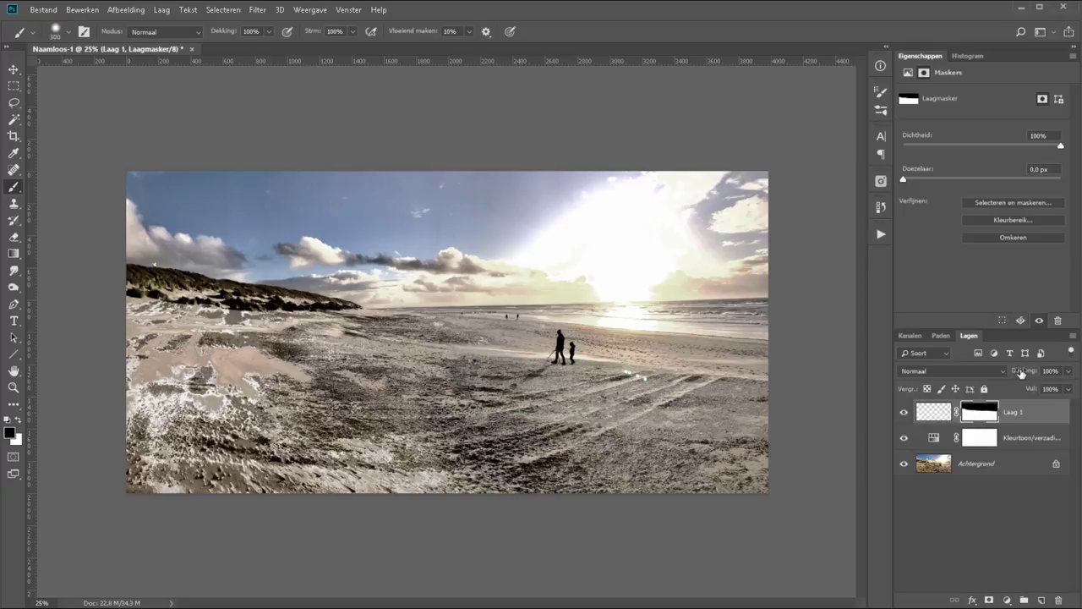
pyautogui.moveTo(1026, 374); pyautogui.dragTo(1016, 377)
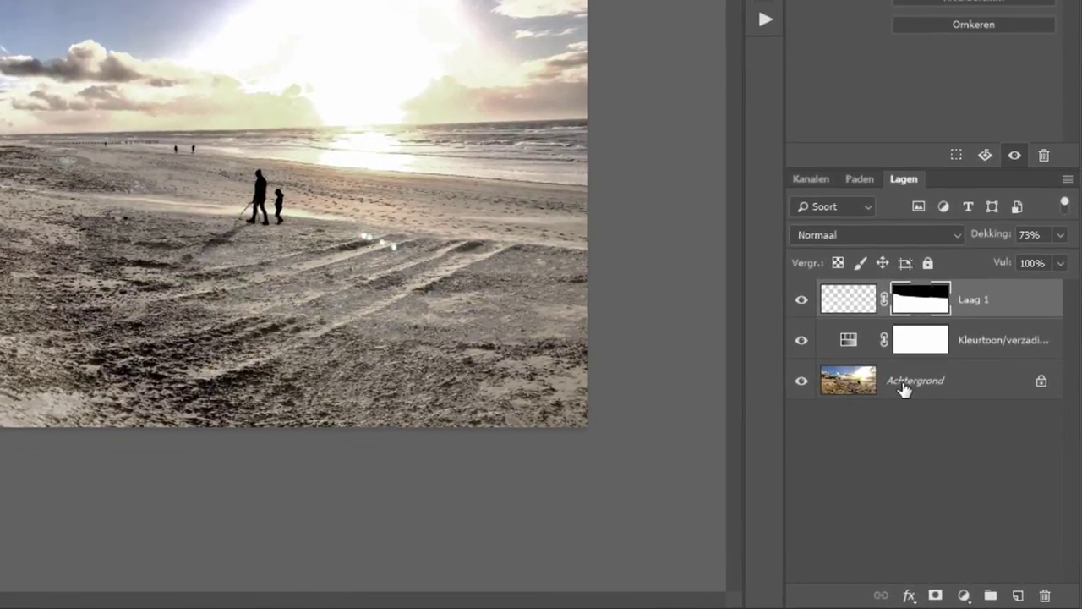
# Duplicate the Achtergrond layer and move the copy to the top of the stack.
pyautogui.click(914, 401)
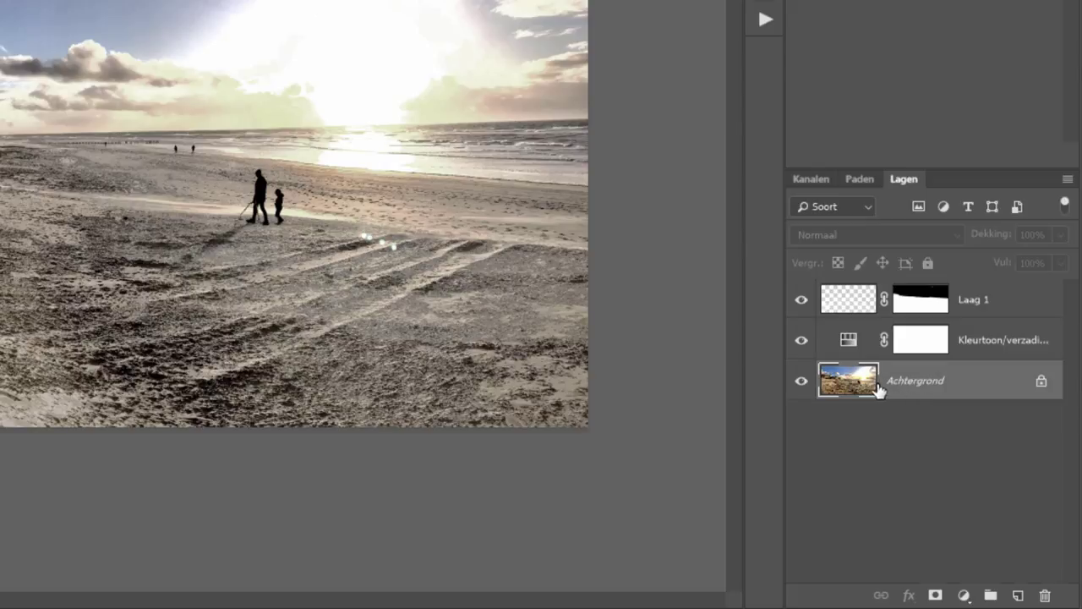
pyautogui.moveTo(919, 398); pyautogui.dragTo(1017, 595)
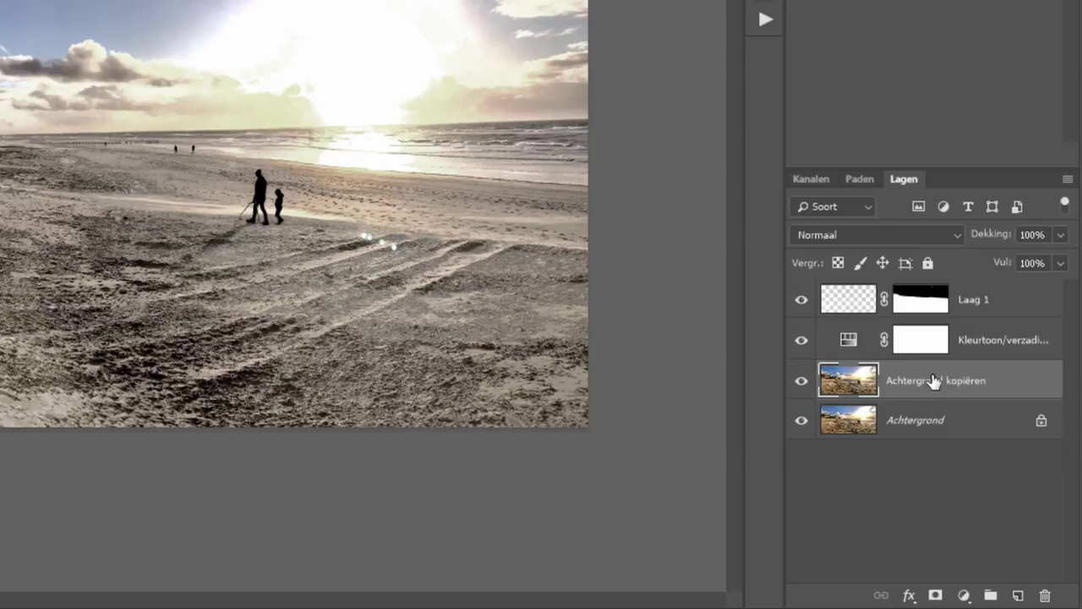
pyautogui.moveTo(933, 382); pyautogui.dragTo(915, 290)
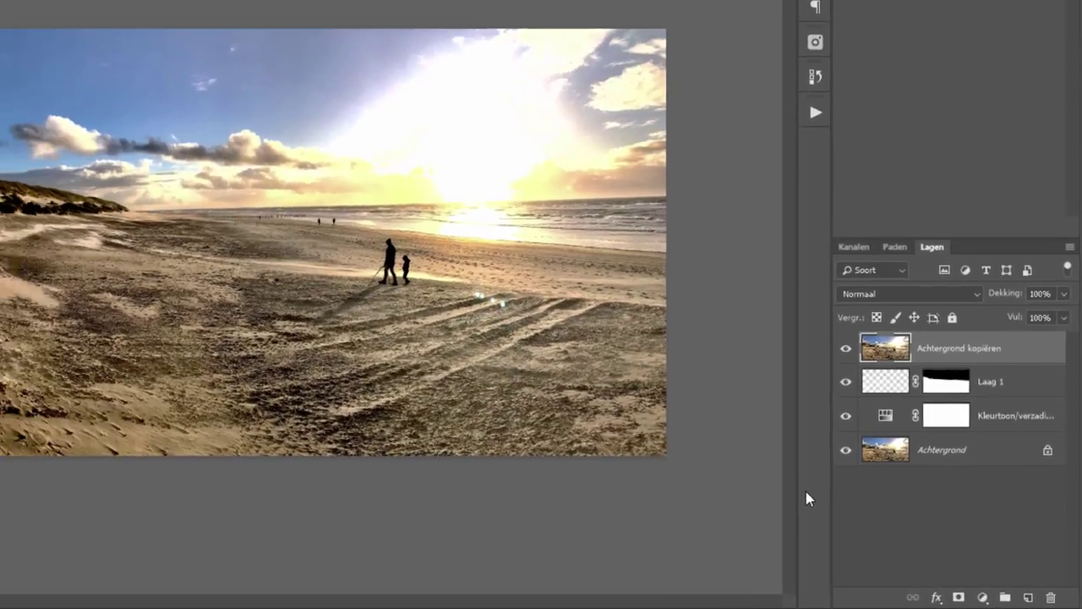
# Blend the copy as Zwak licht at 15% opacity and compare it on and off.
pyautogui.click(930, 370)
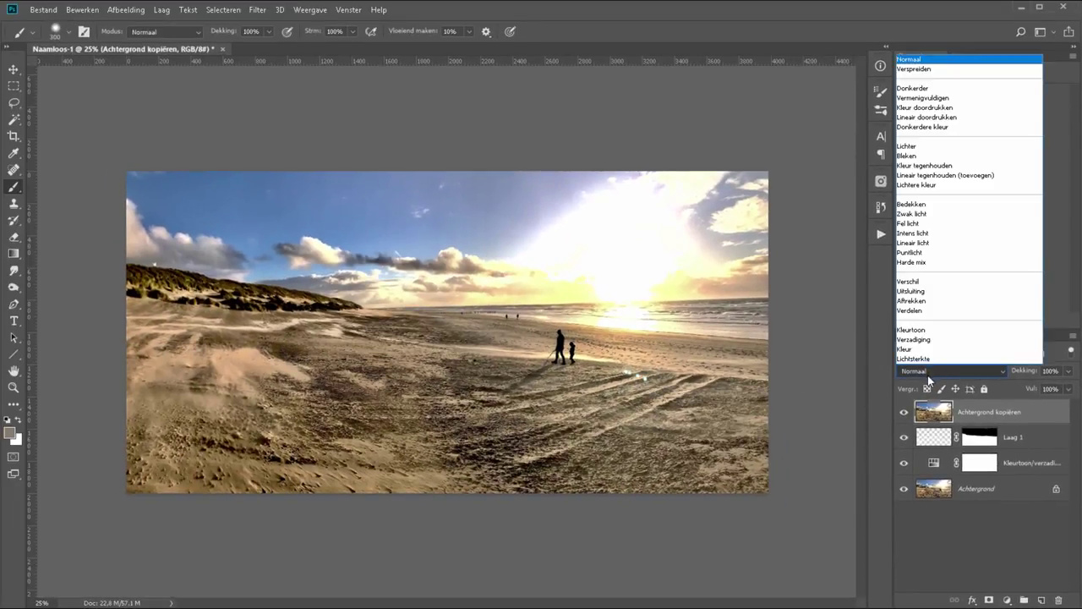
pyautogui.click(945, 216)
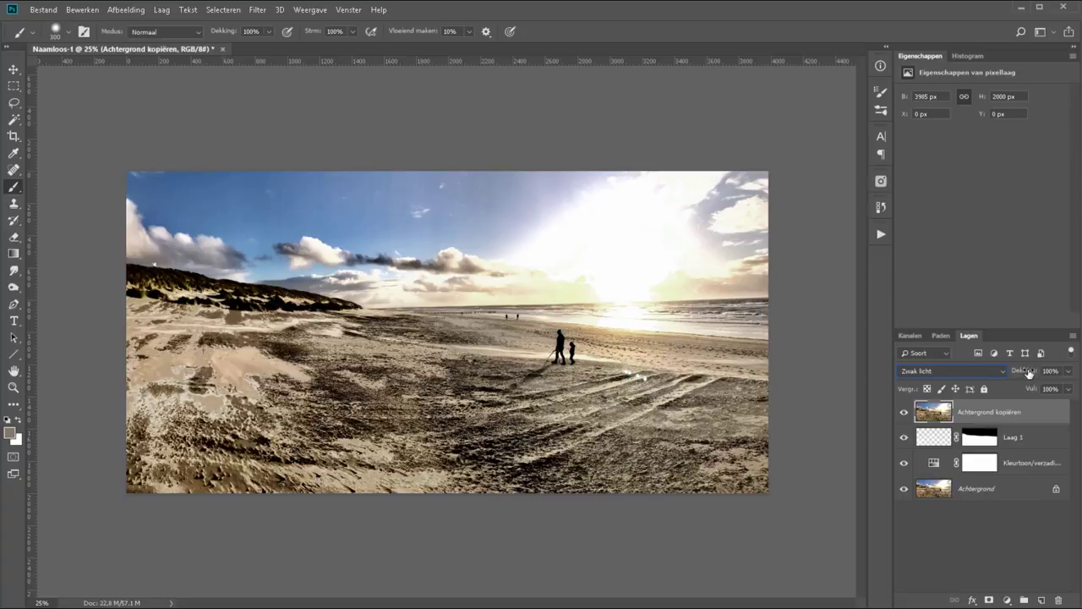
pyautogui.moveTo(1030, 374); pyautogui.dragTo(1022, 376)
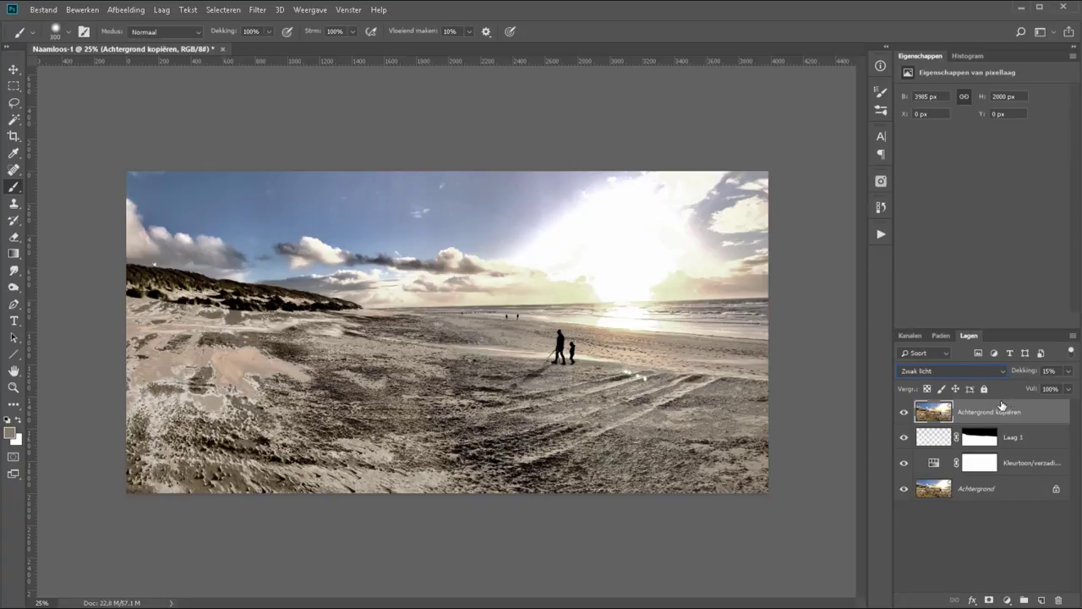
pyautogui.click(904, 412)
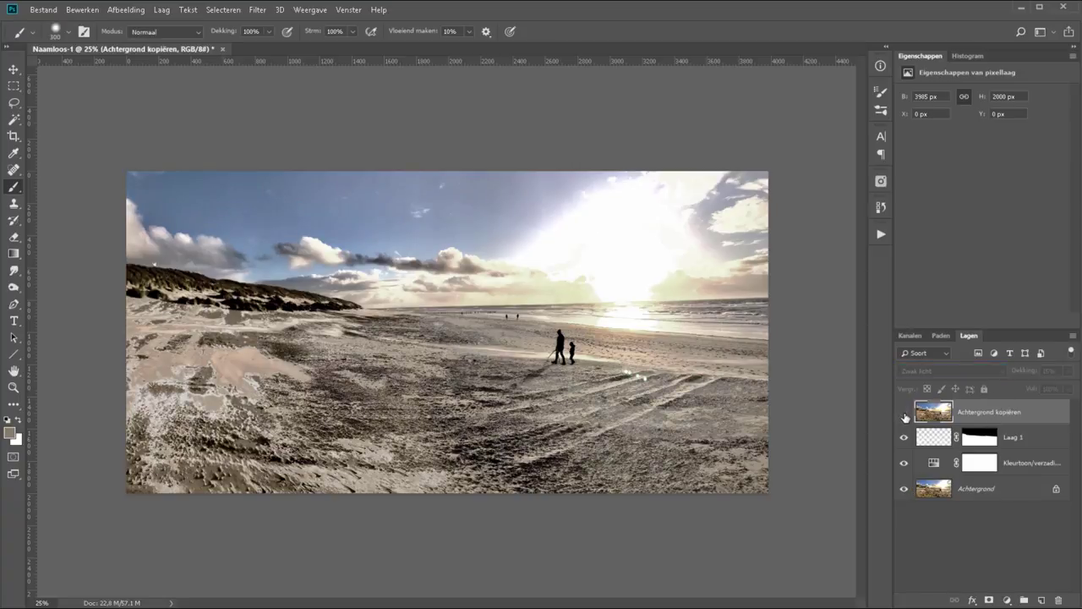
pyautogui.click(904, 412)
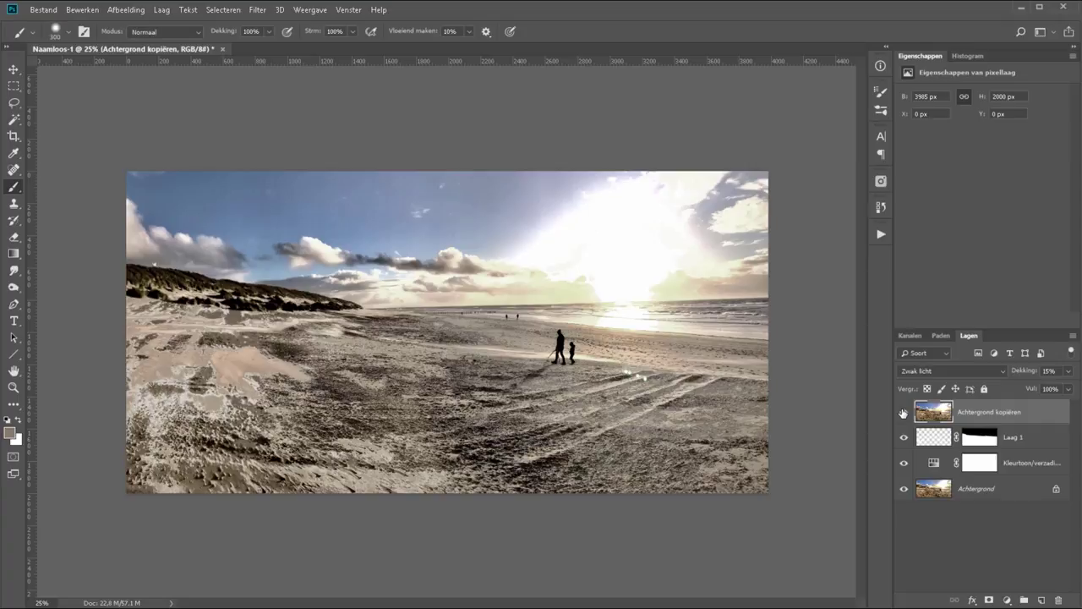
pyautogui.click(904, 412)
# Add a solid colour fill layer in fully saturated cyan, with green set to 255.
pyautogui.click(1007, 599)
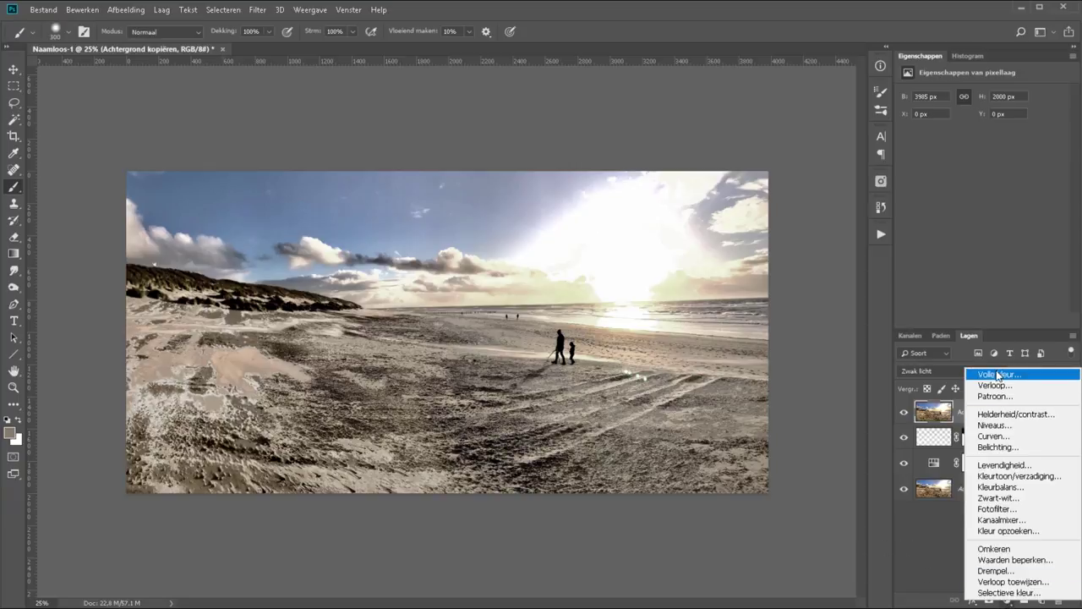
pyautogui.click(998, 374)
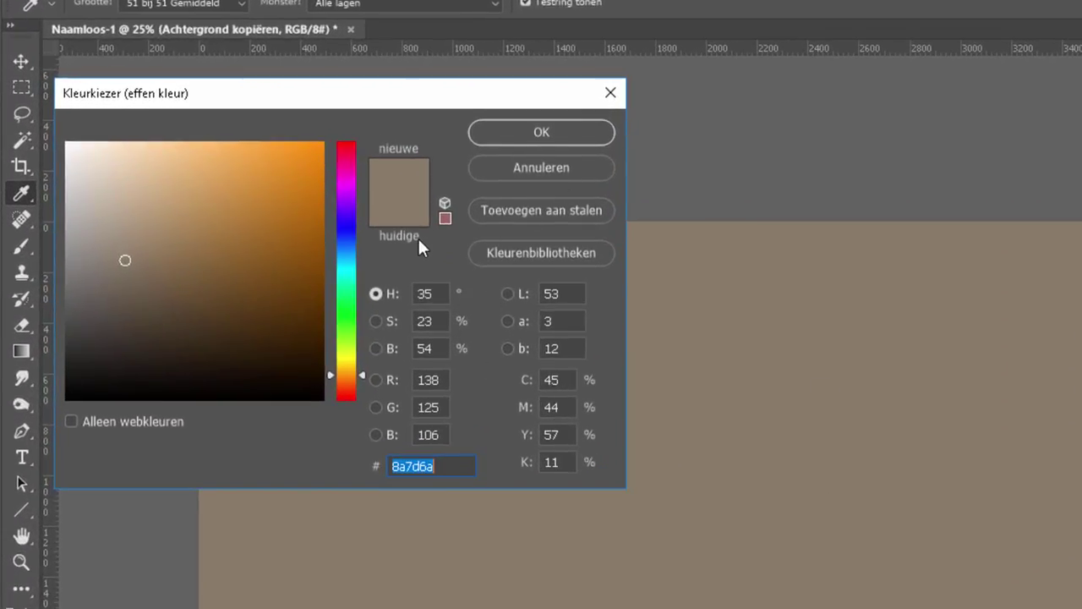
pyautogui.click(344, 265)
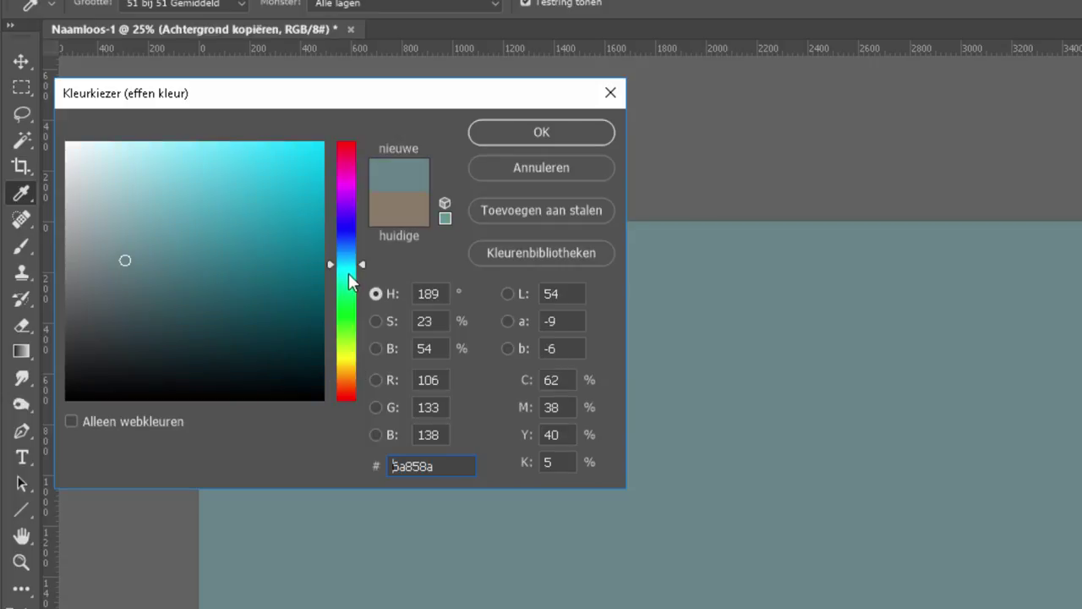
pyautogui.moveTo(301, 220); pyautogui.dragTo(324, 141)
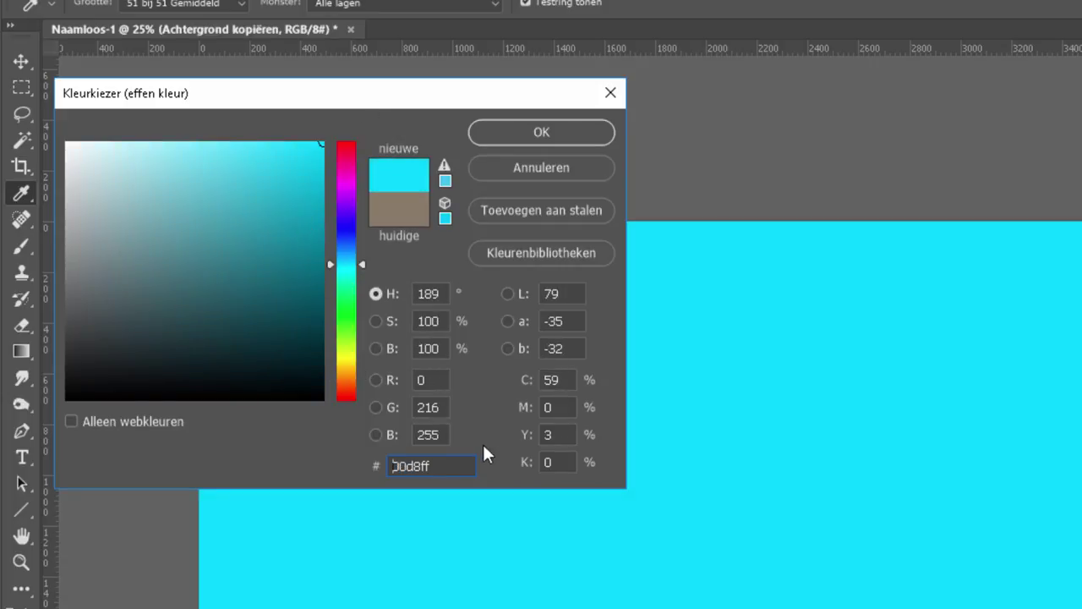
pyautogui.click(439, 407)
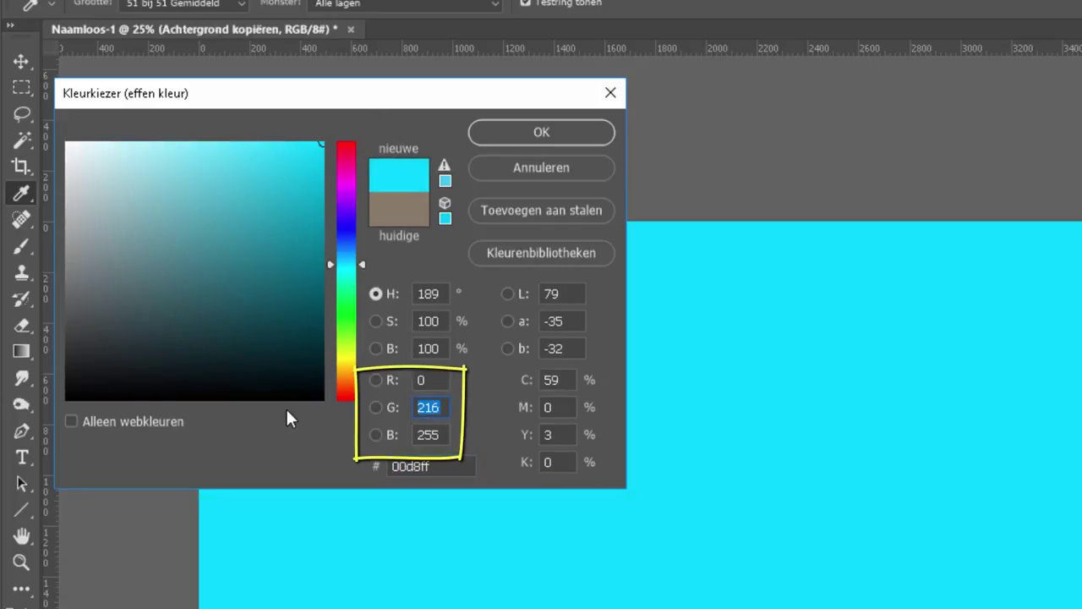
pyautogui.write('255')
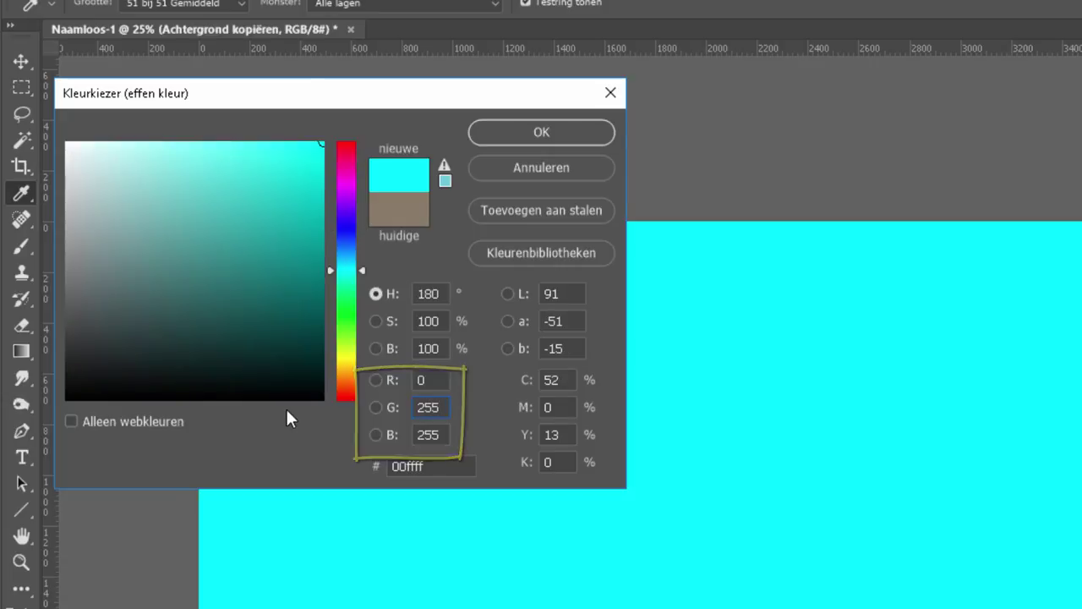
pyautogui.click(491, 134)
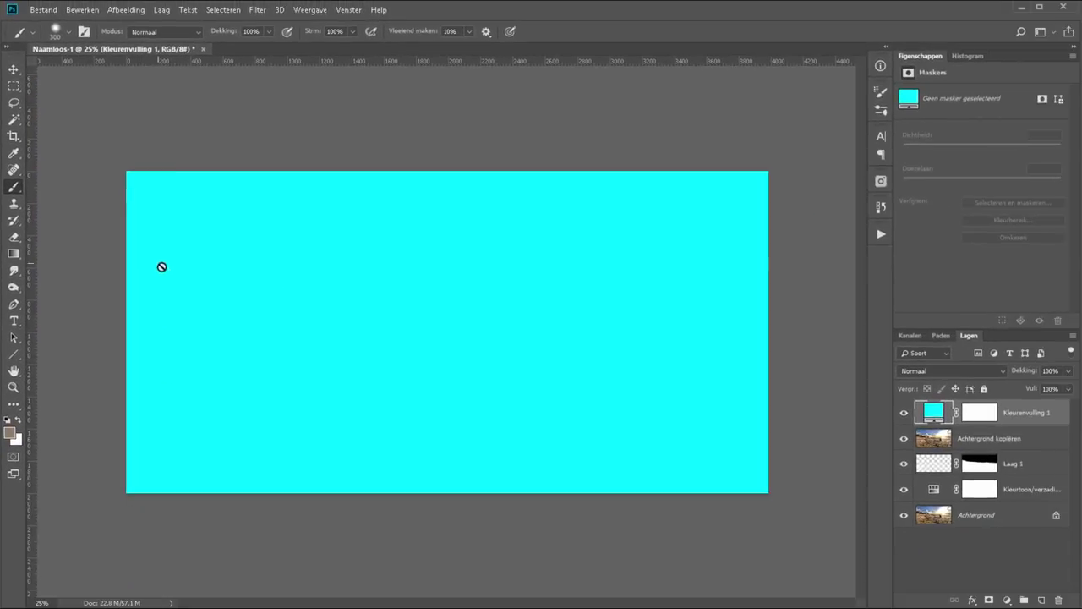
# Blend the cyan fill in Zwak licht (Soft Light) mode at 13% opacity.
pyautogui.click(934, 370)
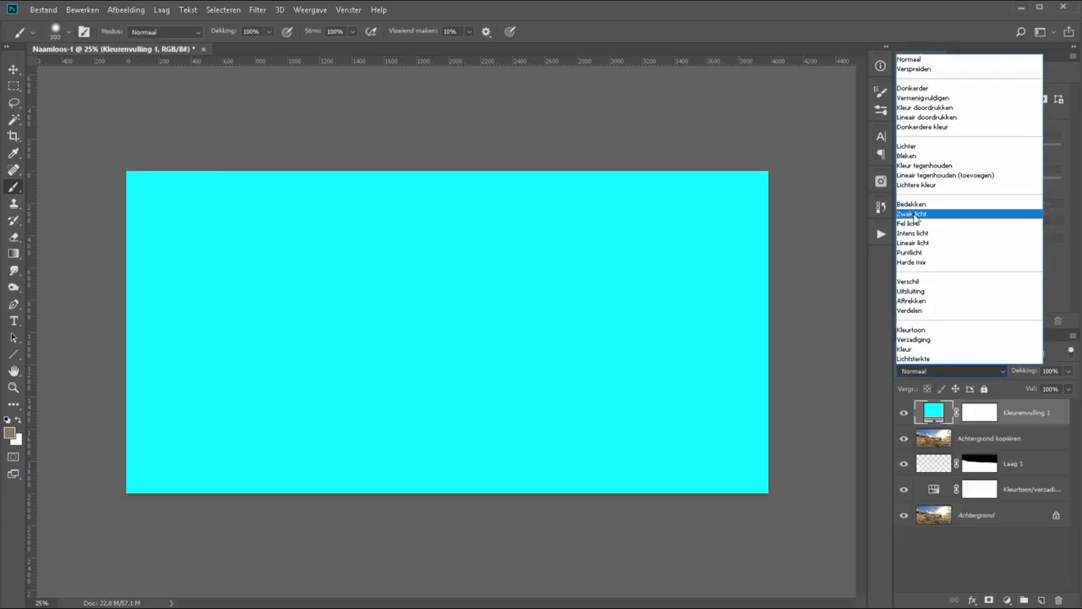
pyautogui.click(912, 214)
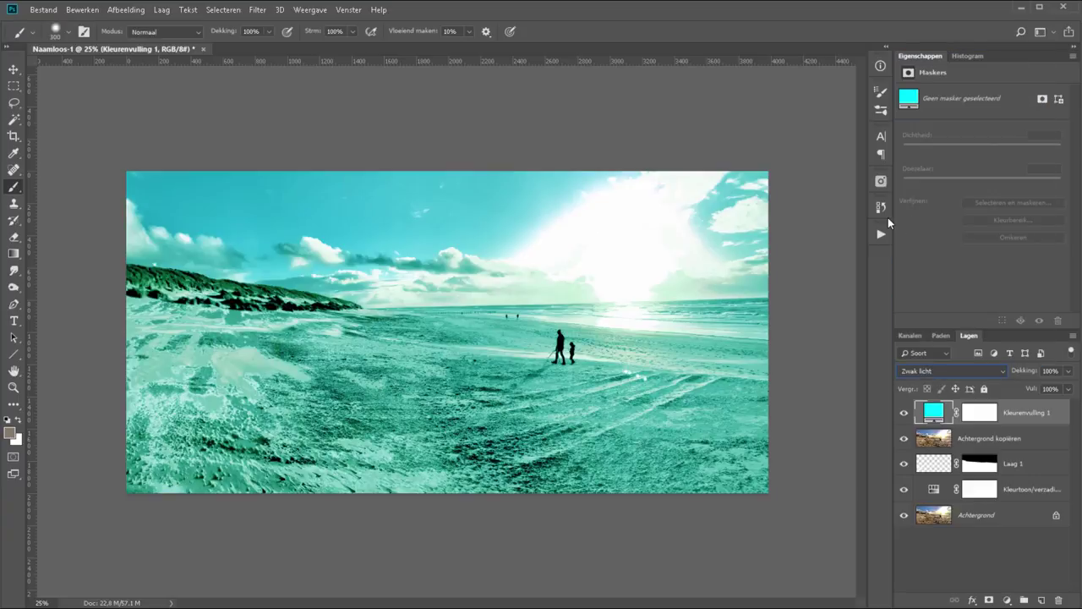
pyautogui.moveTo(1025, 375); pyautogui.dragTo(1025, 374)
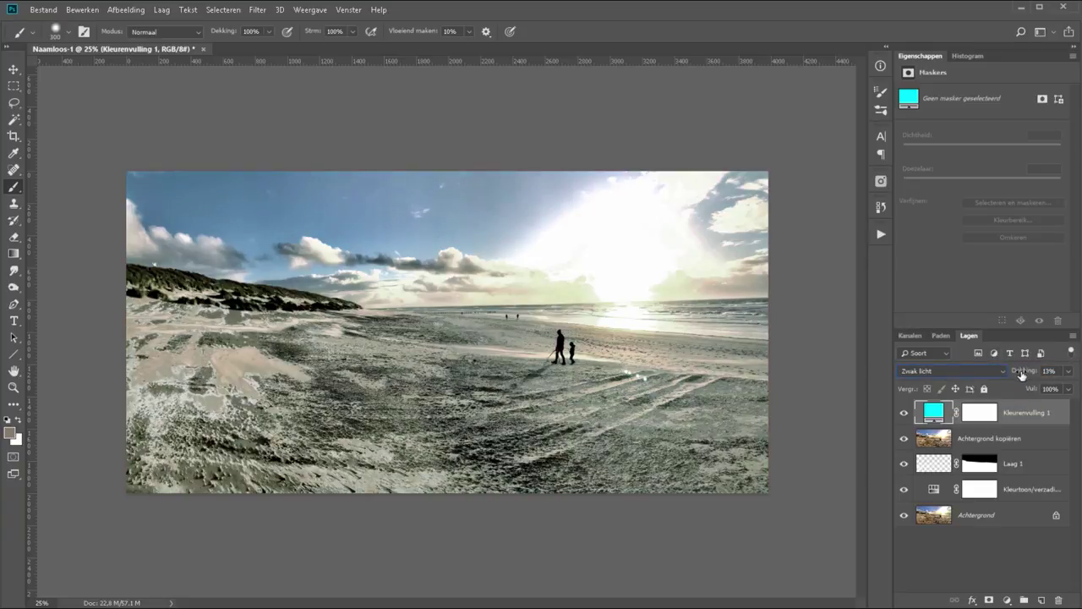
pyautogui.moveTo(1022, 375); pyautogui.dragTo(924, 369)
# Group all layers above the background and name the group kleurtoning.
pyautogui.hotkey('ctrl', 'alt', 'a')
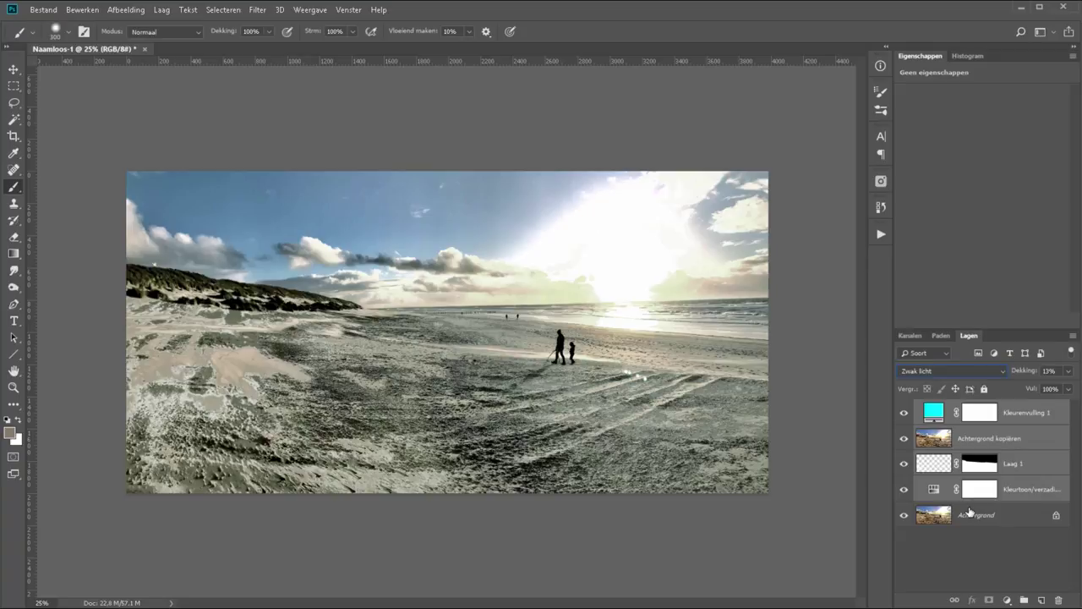
pyautogui.hotkey('ctrl', 'g')
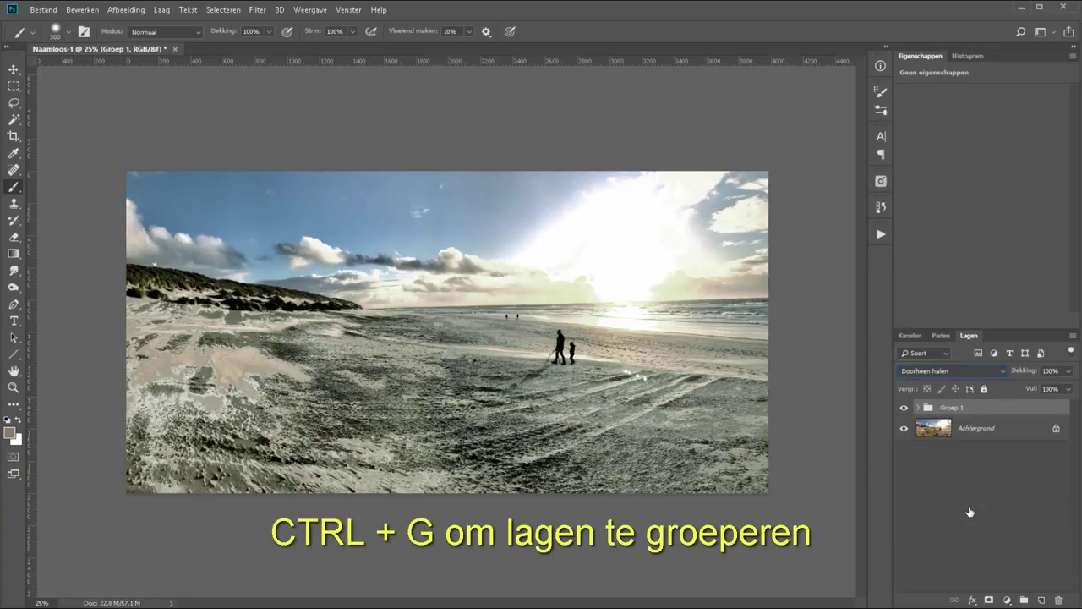
pyautogui.doubleClick(948, 409)
pyautogui.write('kle')
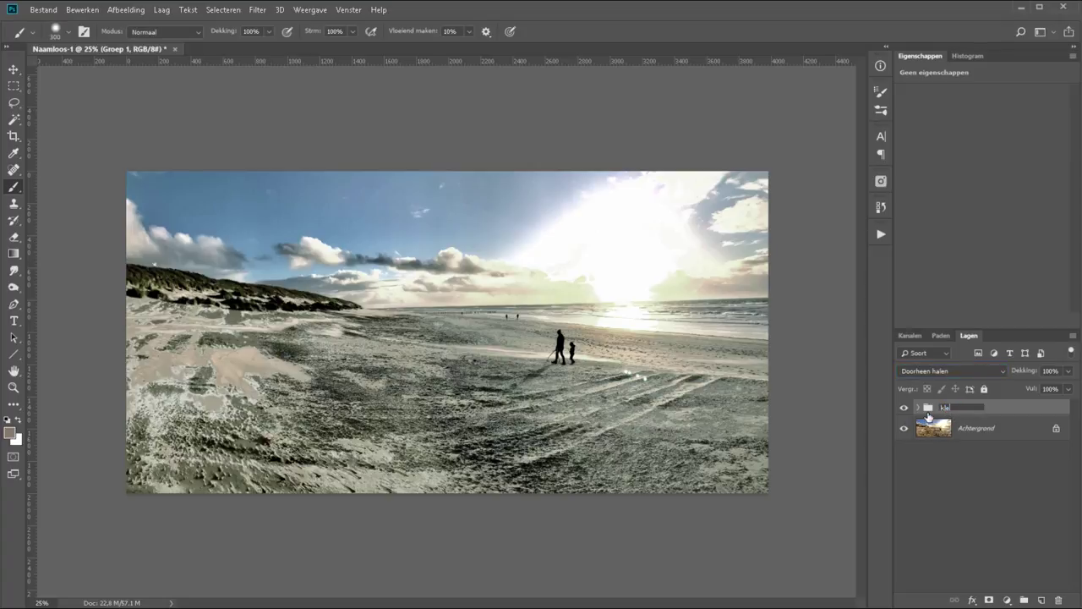
pyautogui.write('urtoning')
pyautogui.press('Return')
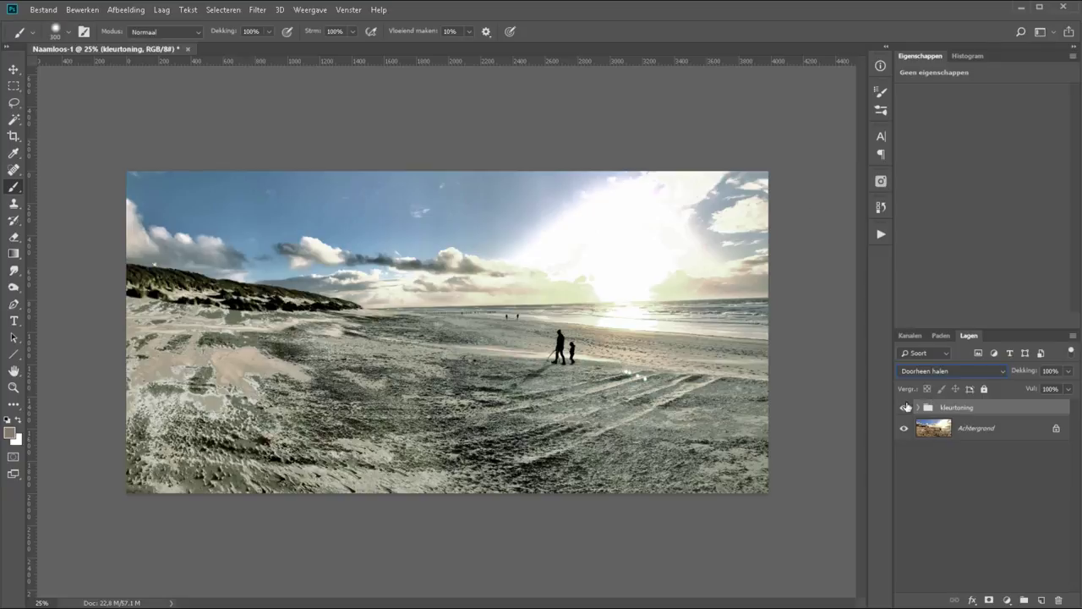
# Compare the group on and off, fine-tune the cyan fill to 6%, and add an empty Laag 2.
pyautogui.click(904, 408)
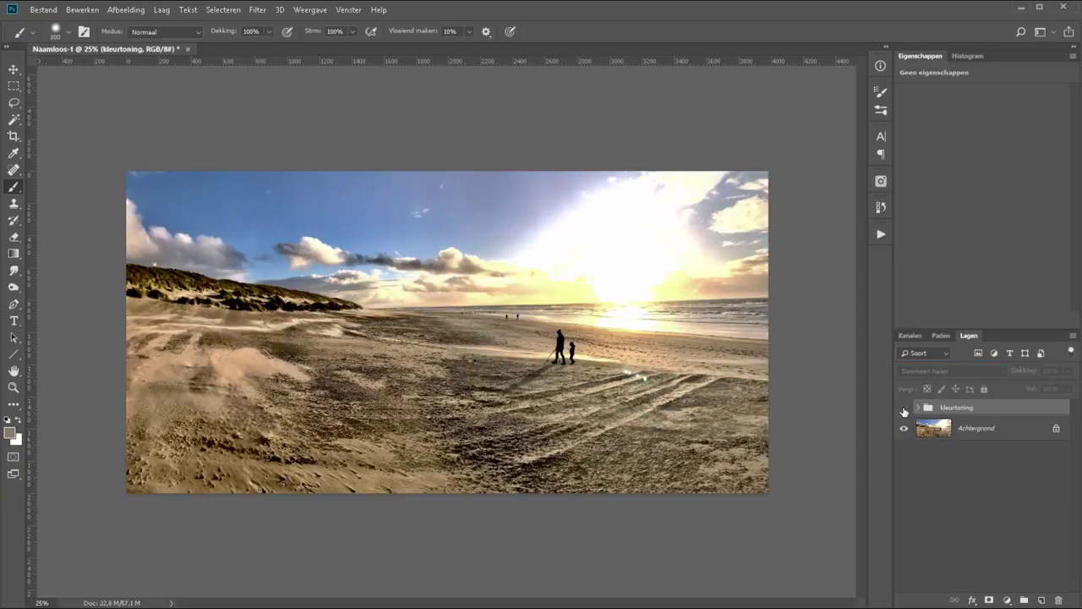
pyautogui.click(904, 408)
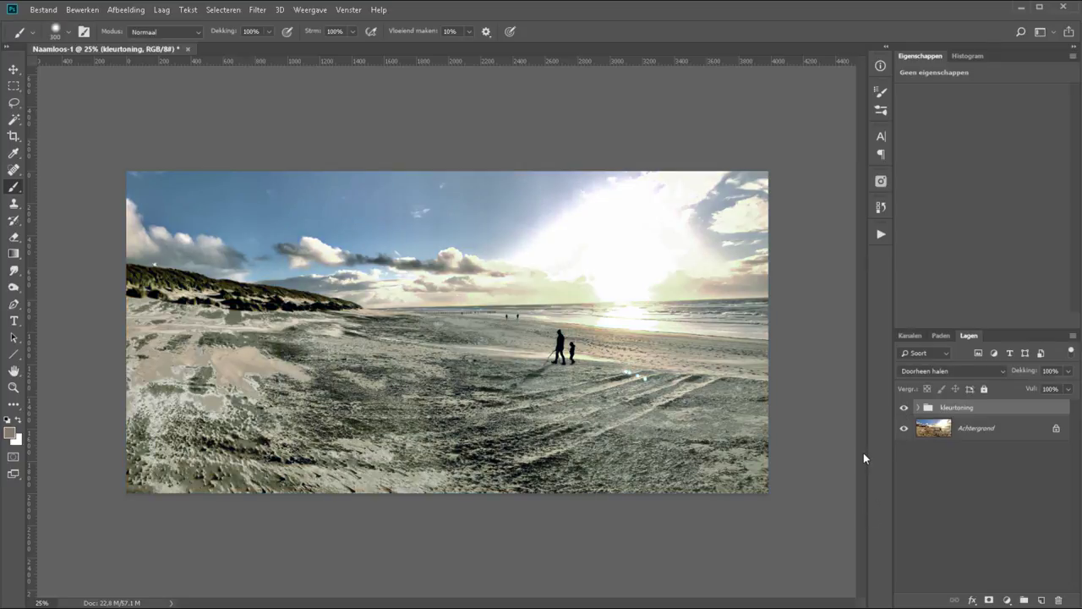
pyautogui.click(918, 408)
pyautogui.click(1027, 431)
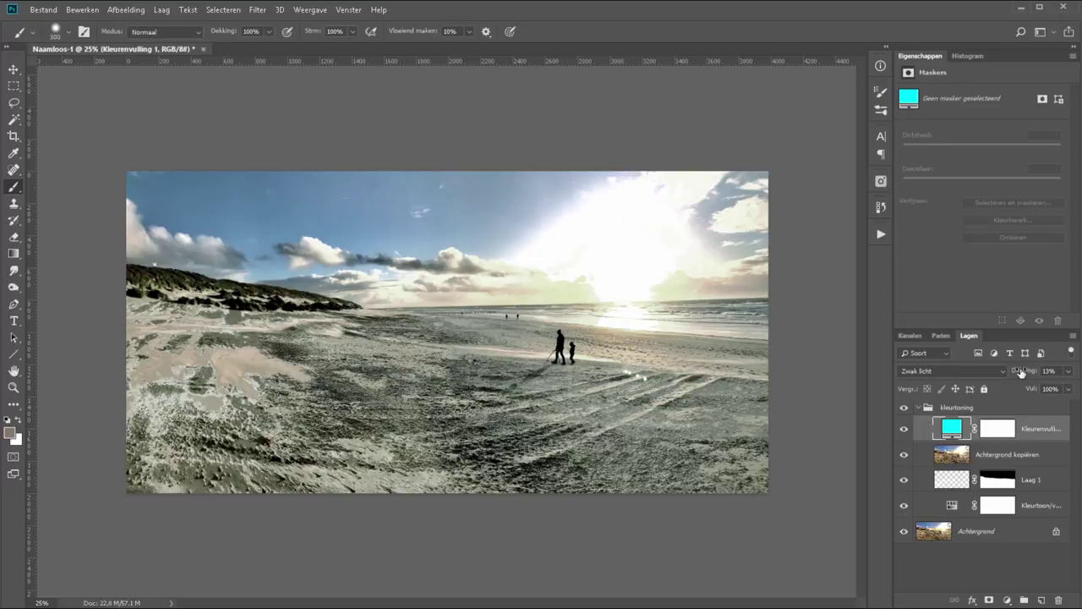
pyautogui.moveTo(1029, 375); pyautogui.dragTo(1027, 374)
pyautogui.click(917, 409)
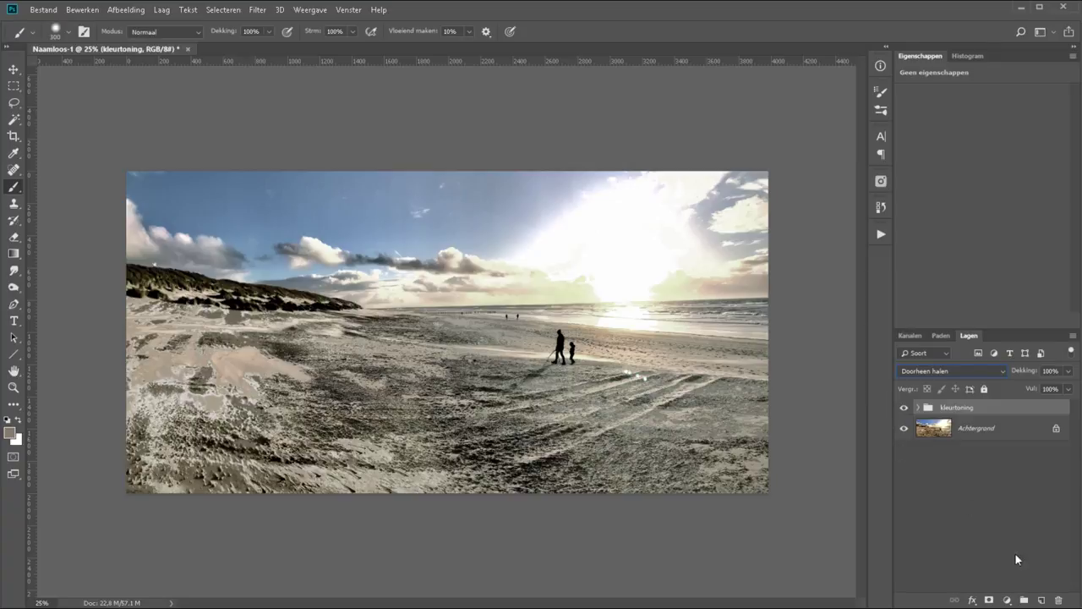
pyautogui.click(1042, 599)
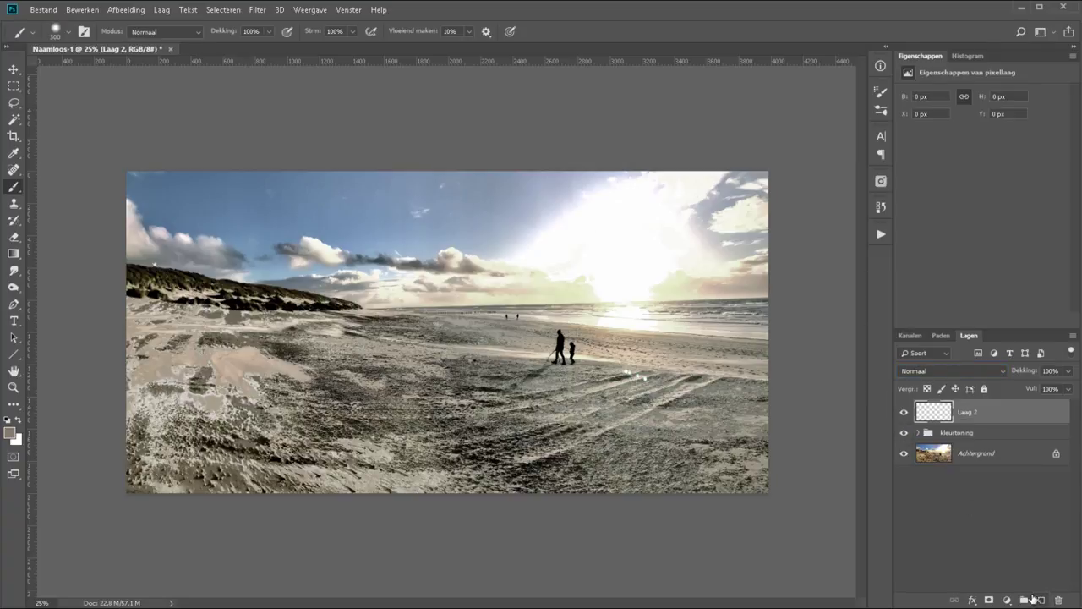
# Fill Laag 2 with white and add 400% monochromatic Gaussian noise.
pyautogui.hotkey('ctrl', 'BackSpace')
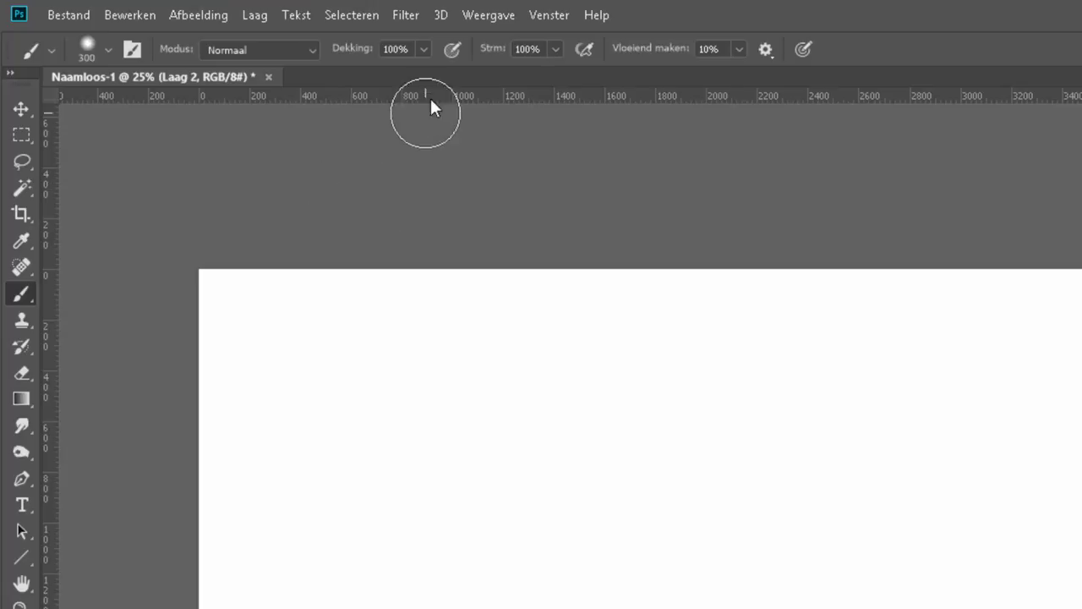
pyautogui.click(406, 16)
pyautogui.moveTo(507, 302)
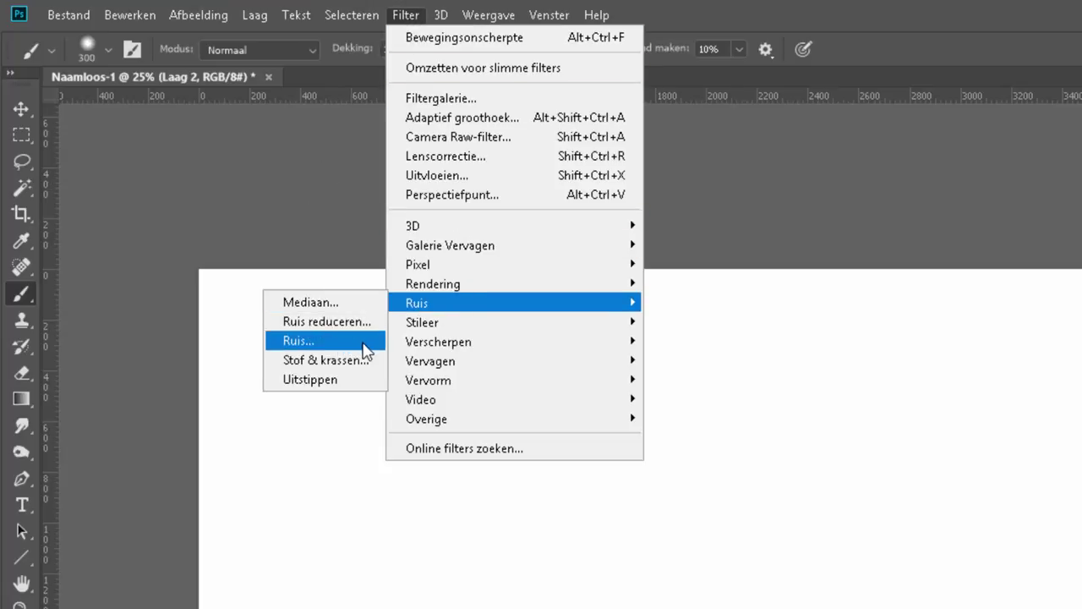
pyautogui.click(364, 346)
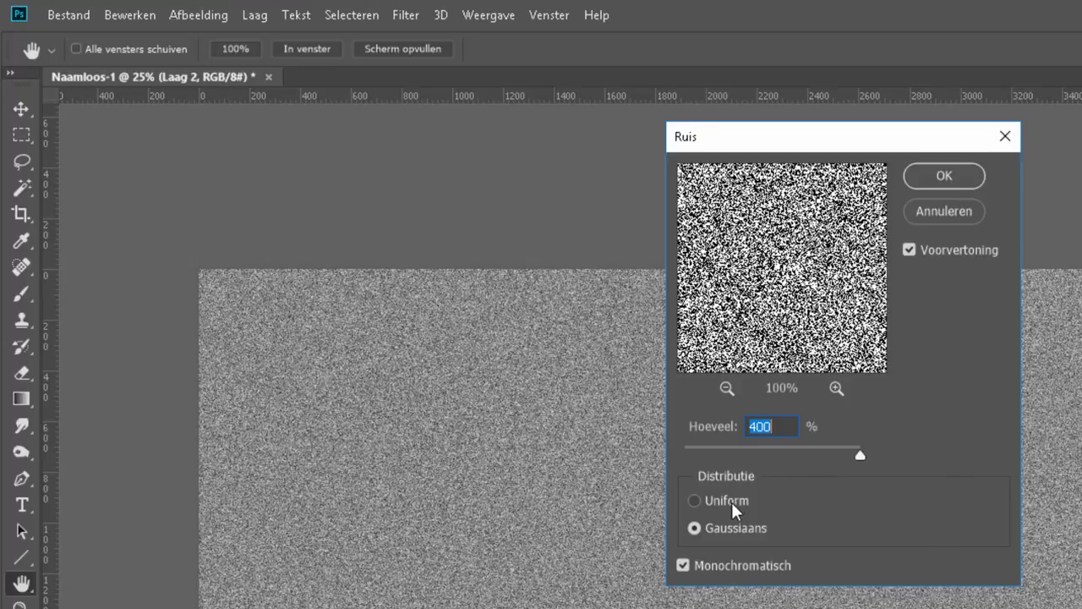
pyautogui.click(701, 501)
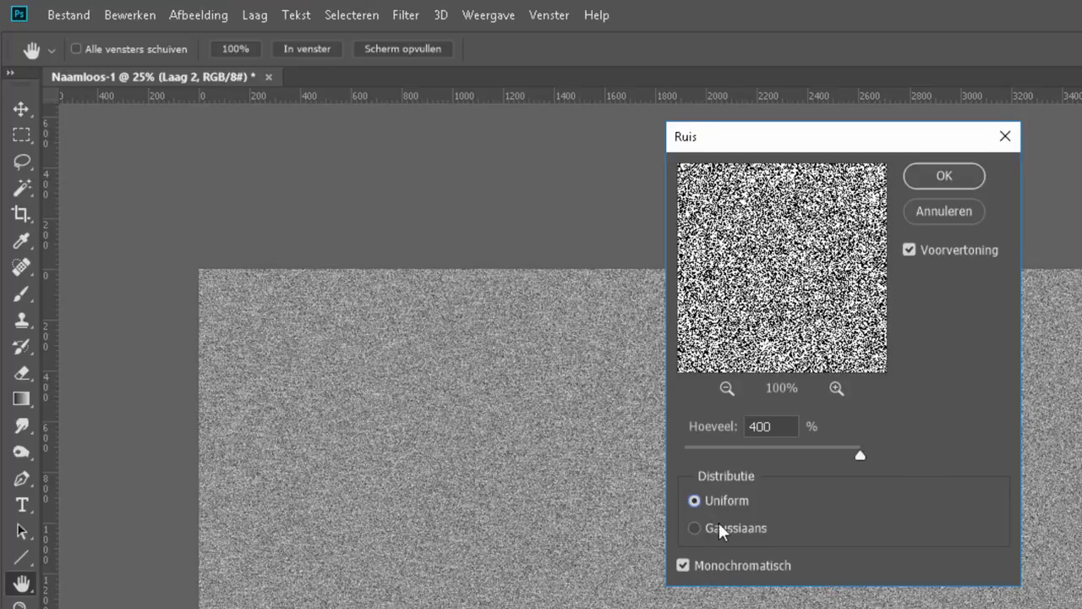
pyautogui.click(718, 525)
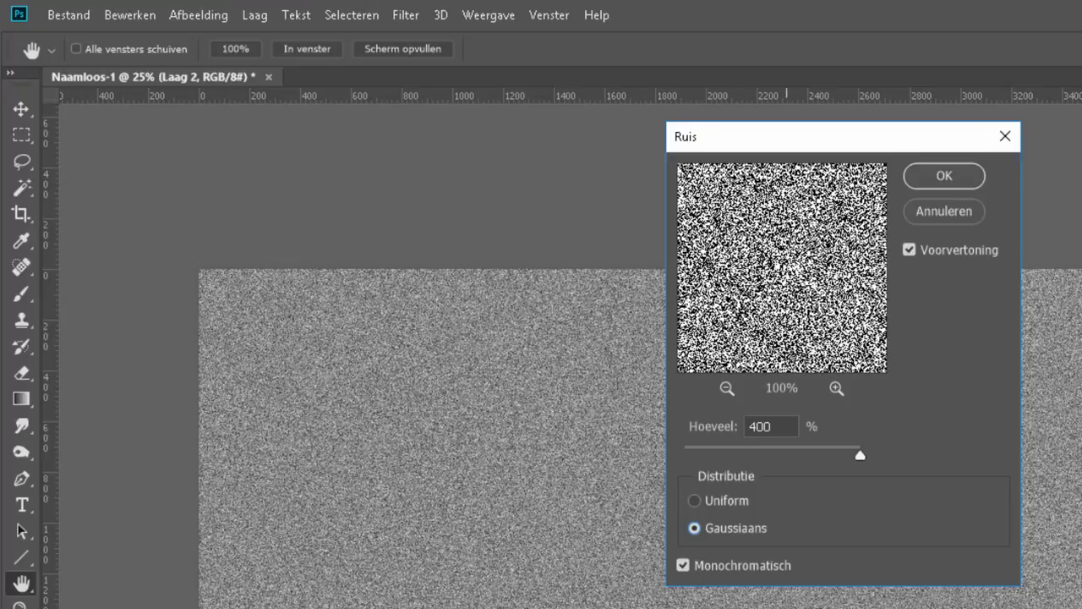
pyautogui.click(682, 565)
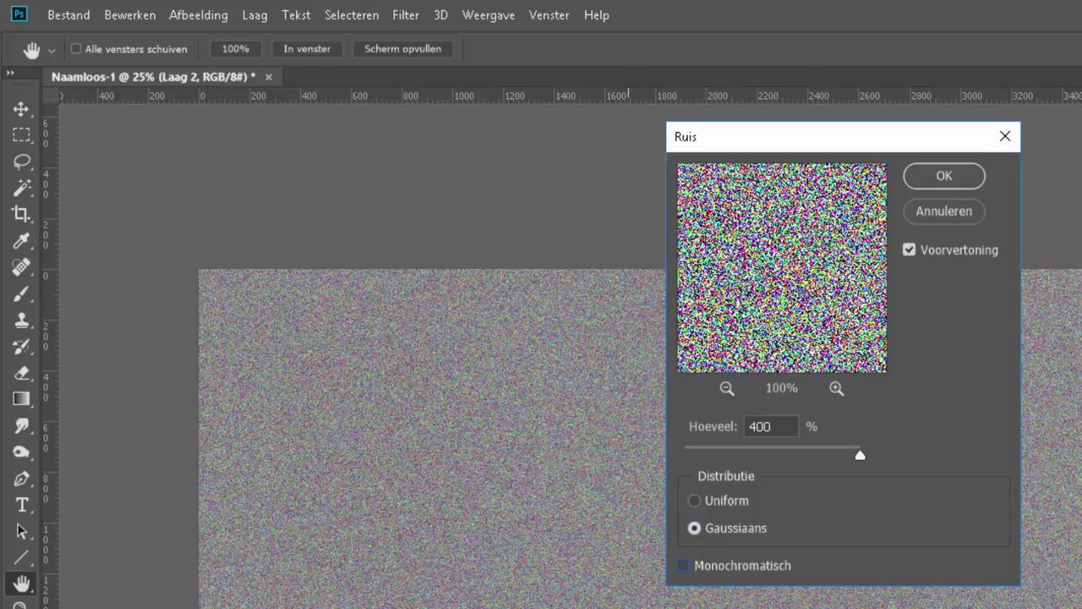
pyautogui.click(682, 565)
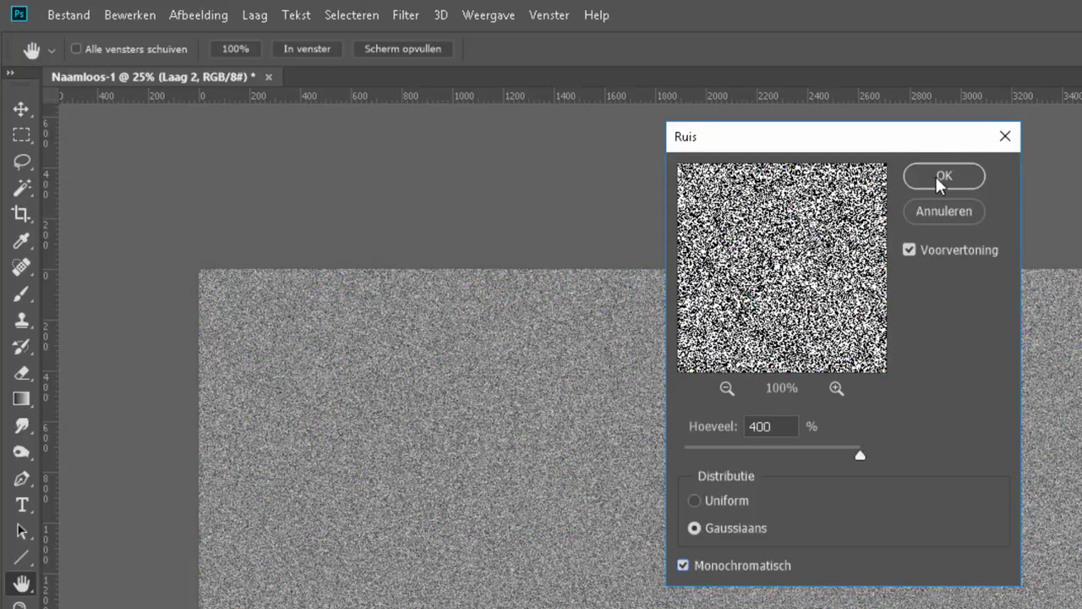
pyautogui.click(934, 174)
pyautogui.press('b')
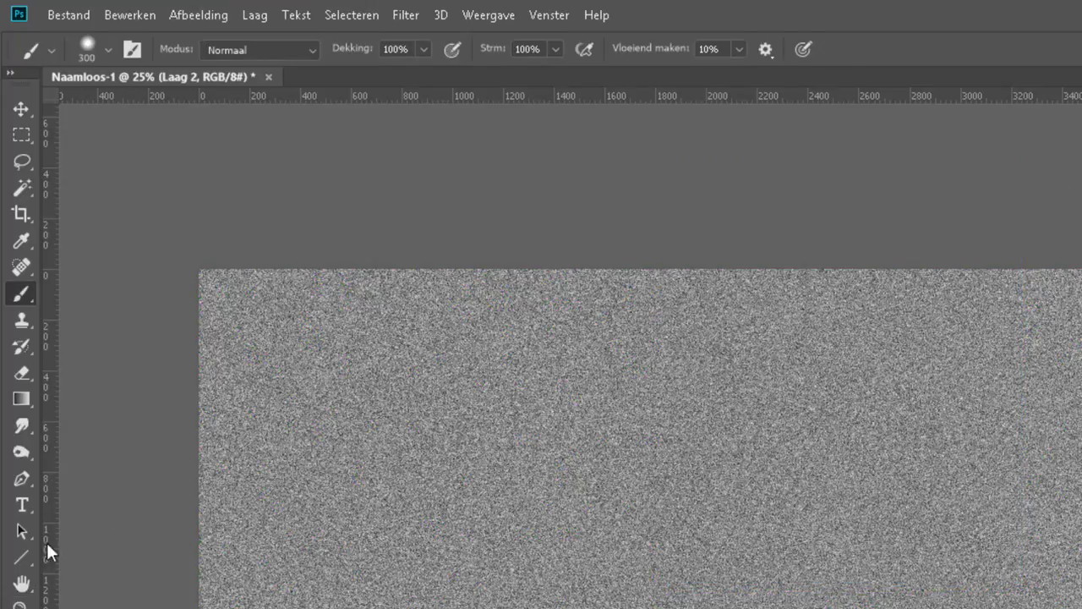
# Apply a Gaussian blur of about 1.8 pixels to Laag 2's noise, checked at 100% zoom.
pyautogui.click(21, 603)
pyautogui.click(761, 507)
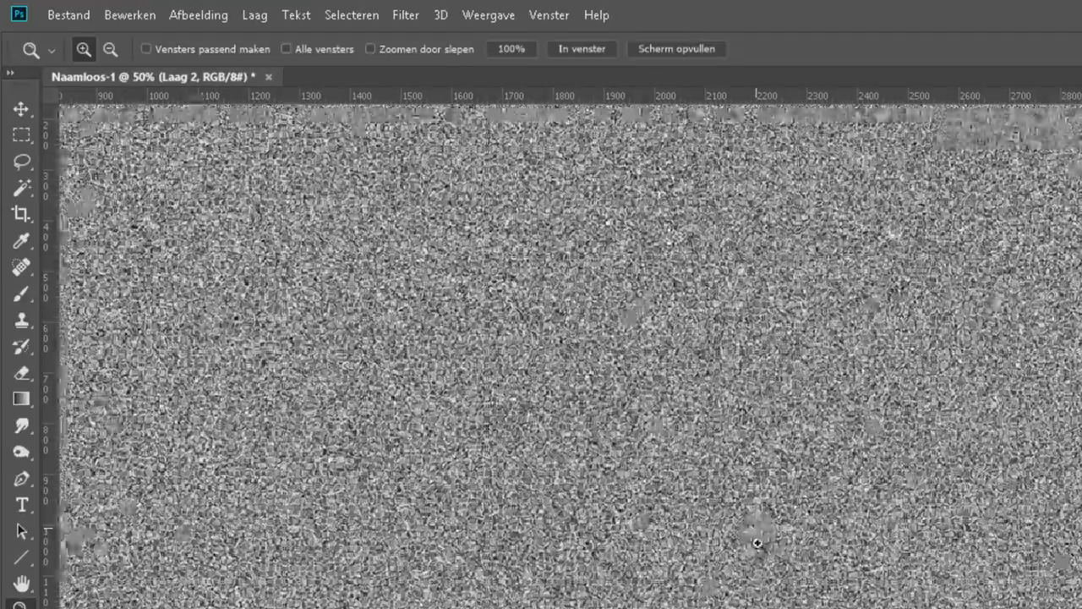
pyautogui.click(757, 542)
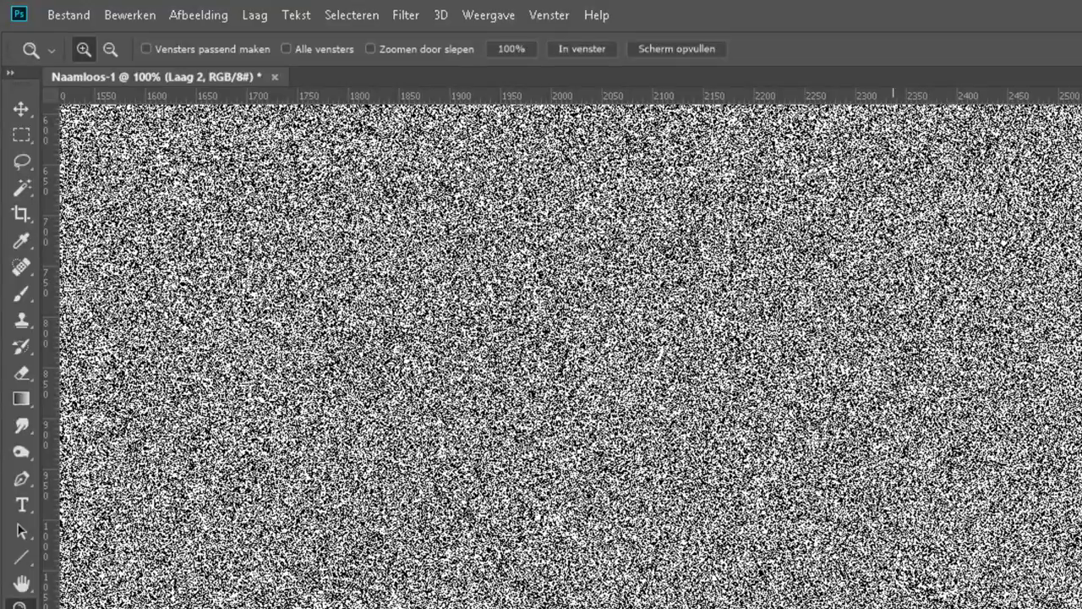
pyautogui.click(407, 19)
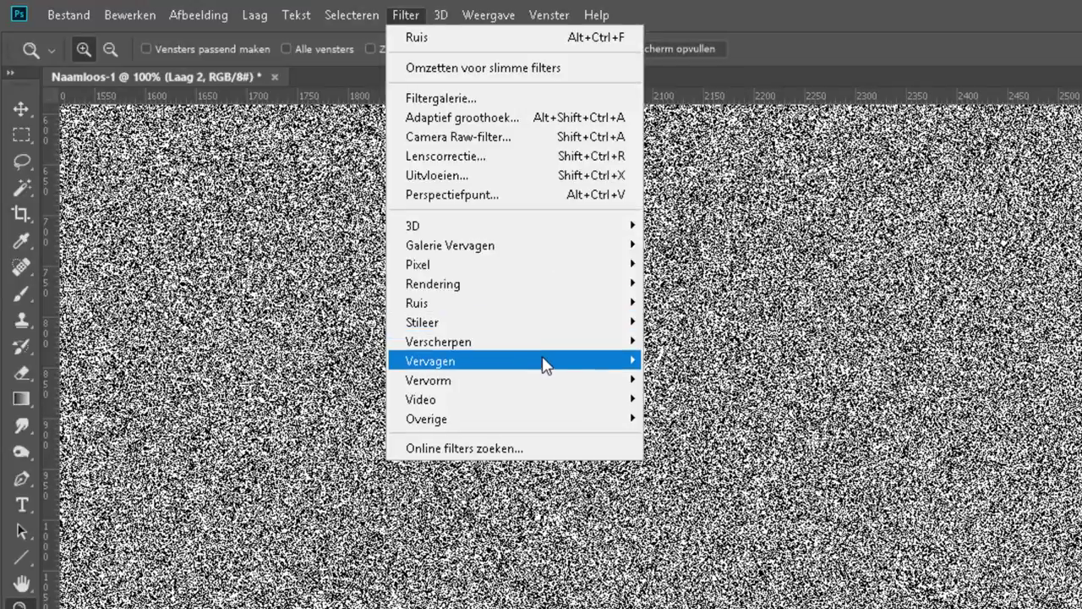
pyautogui.moveTo(430, 361)
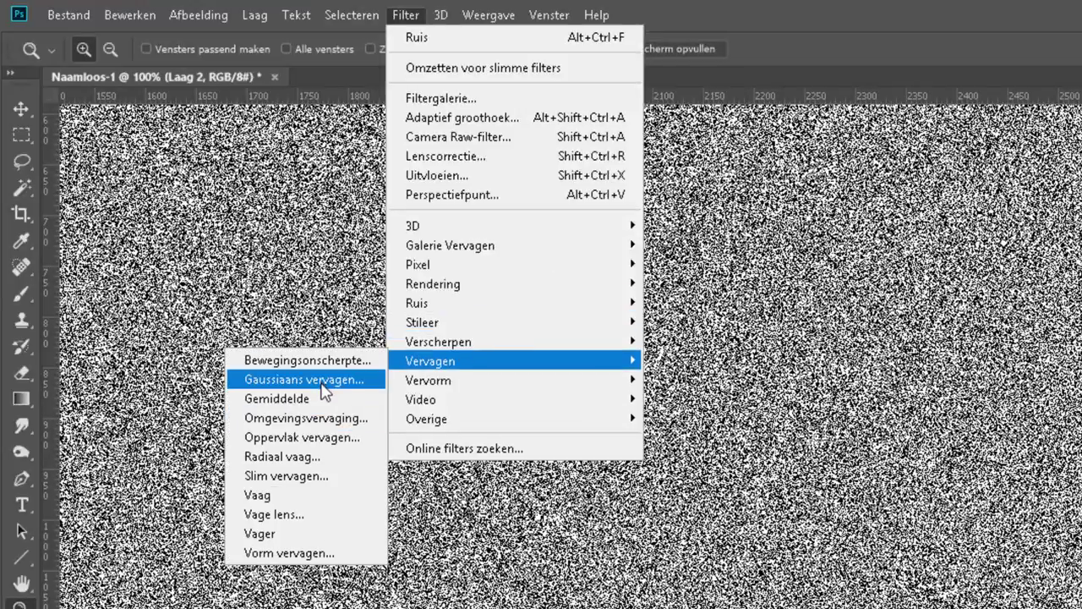
pyautogui.click(321, 379)
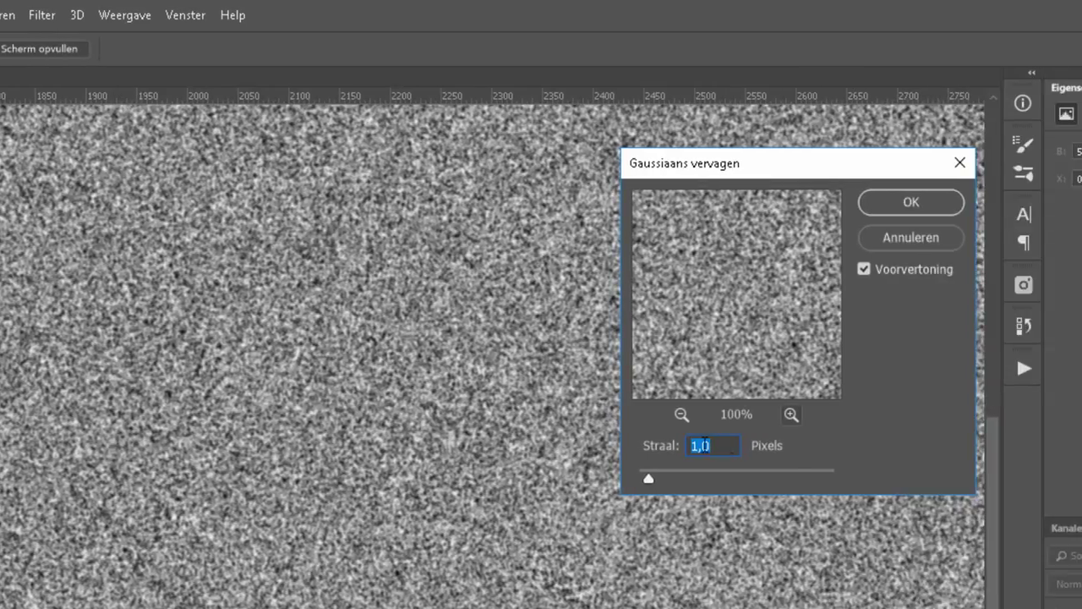
pyautogui.click(810, 478)
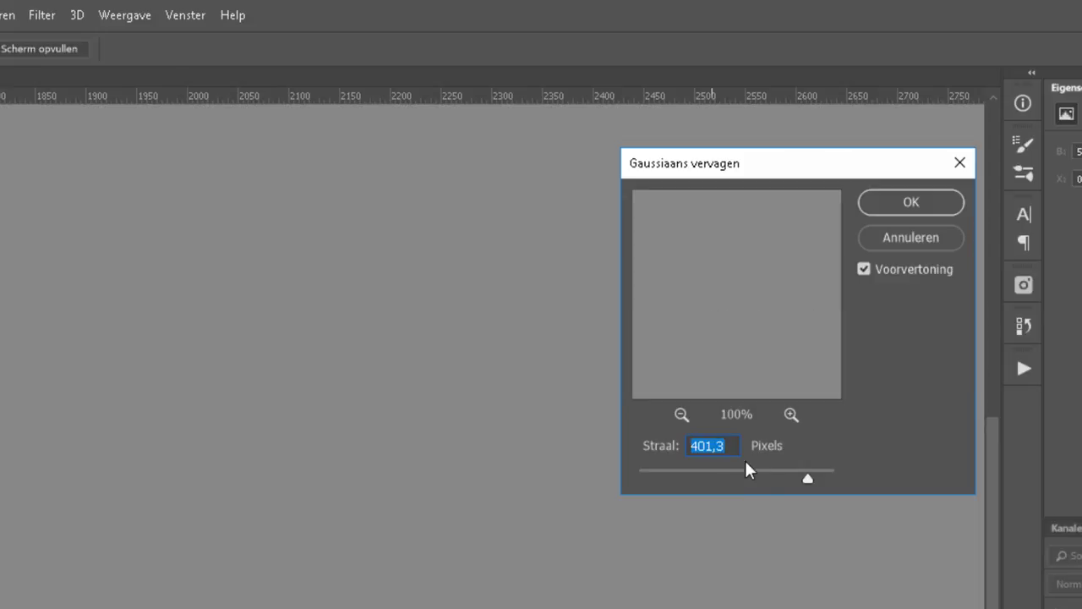
pyautogui.click(684, 471)
pyautogui.moveTo(664, 479); pyautogui.dragTo(656, 482)
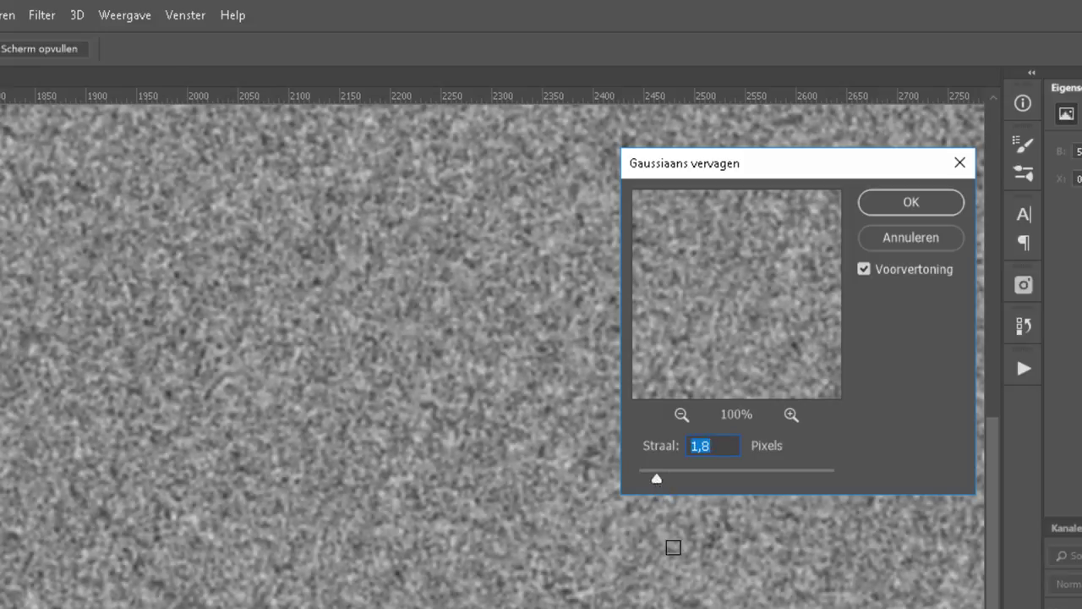
pyautogui.click(898, 208)
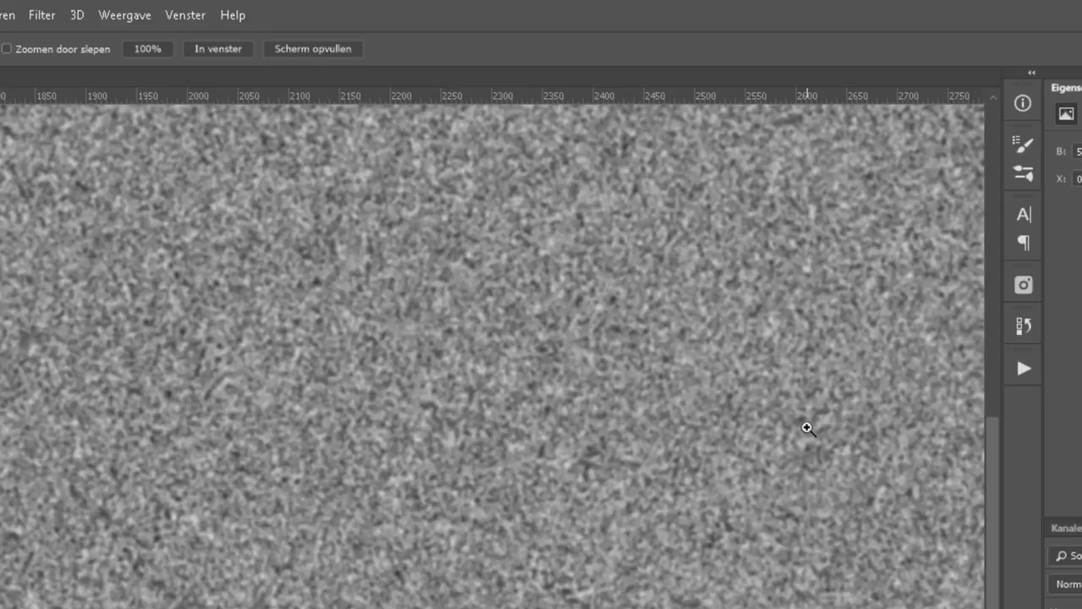
pyautogui.hotkey('ctrl', '-')
pyautogui.hotkey('ctrl', '-')
pyautogui.hotkey('ctrl', '-')
pyautogui.hotkey('ctrl', '-')
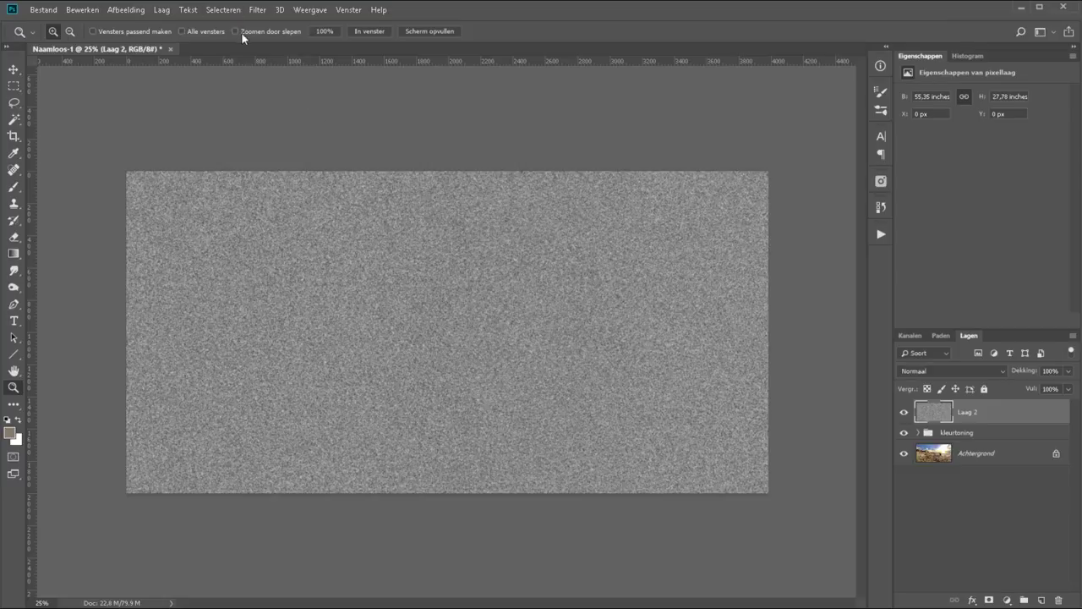
# Apply an 85° motion blur to Laag 2's noise so it forms near-vertical streaks.
pyautogui.click(257, 10)
pyautogui.moveTo(246, 361)
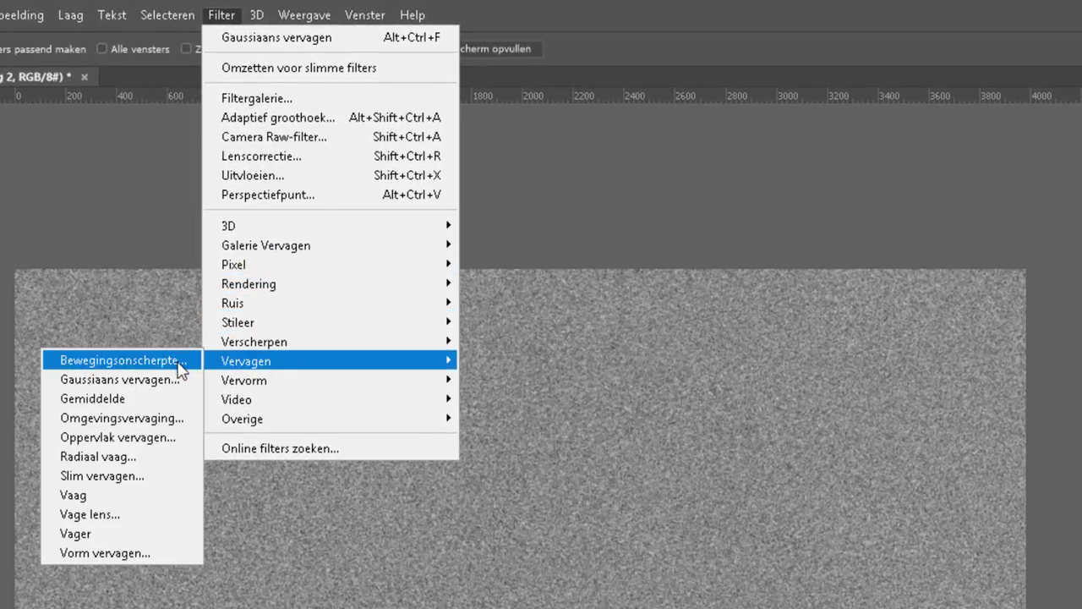
pyautogui.click(182, 362)
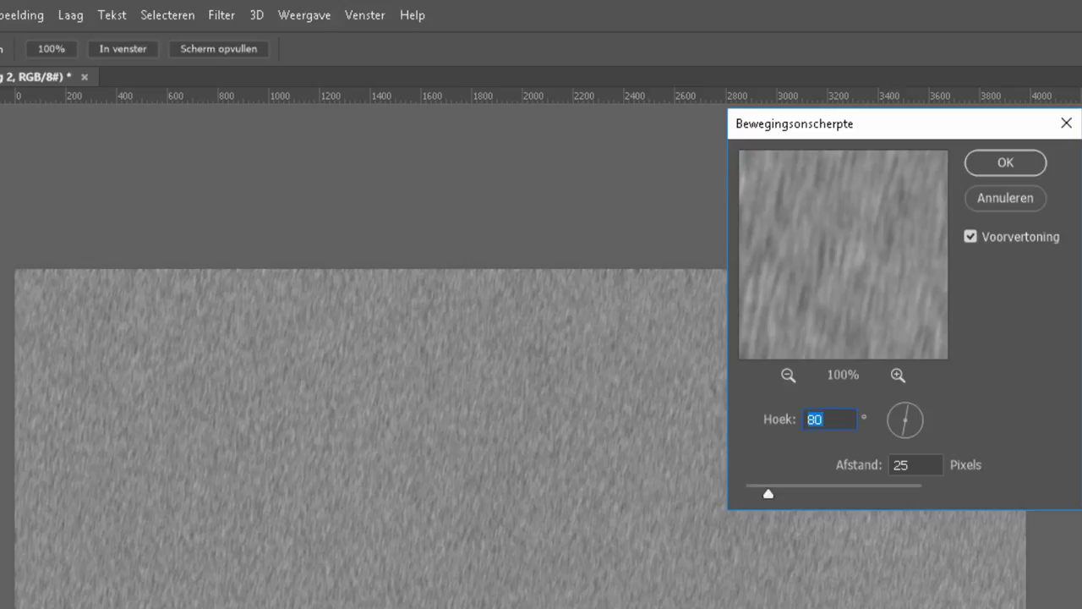
pyautogui.hotkey('ctrl', '+')
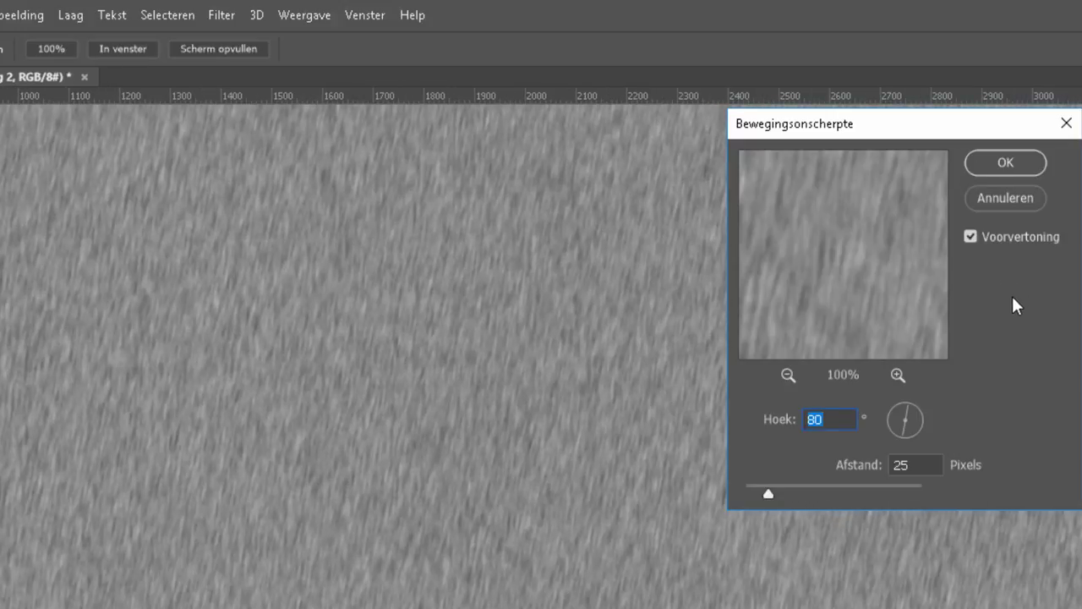
pyautogui.click(969, 237)
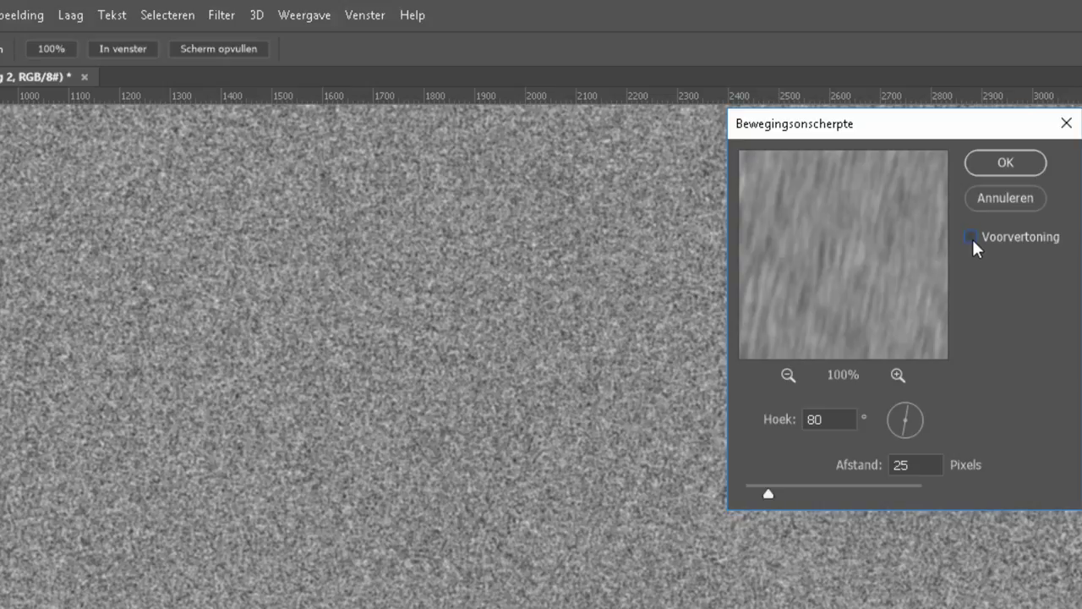
pyautogui.click(971, 238)
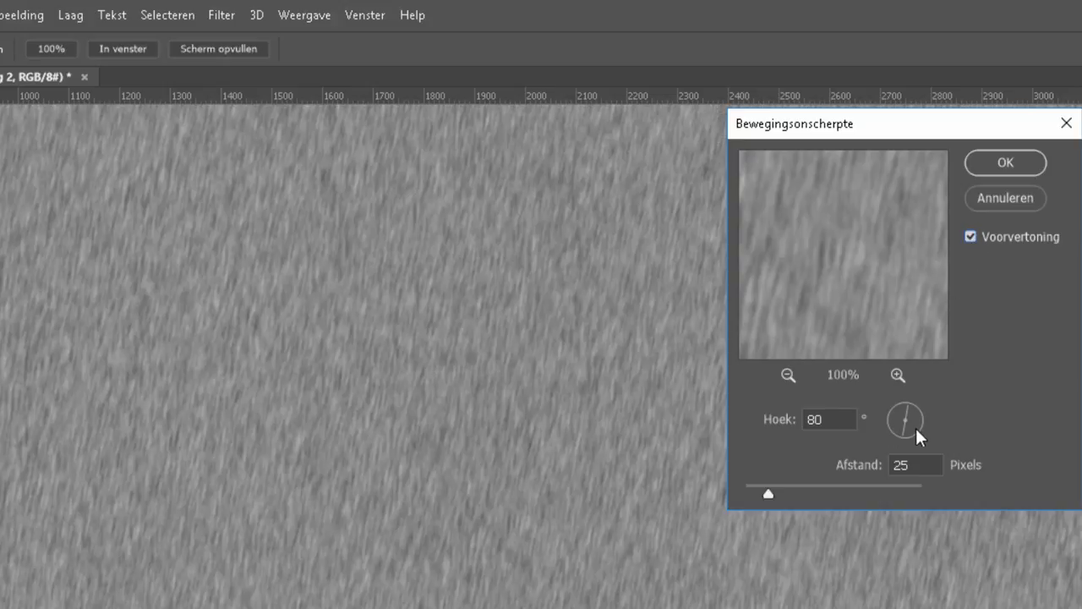
pyautogui.click(918, 422)
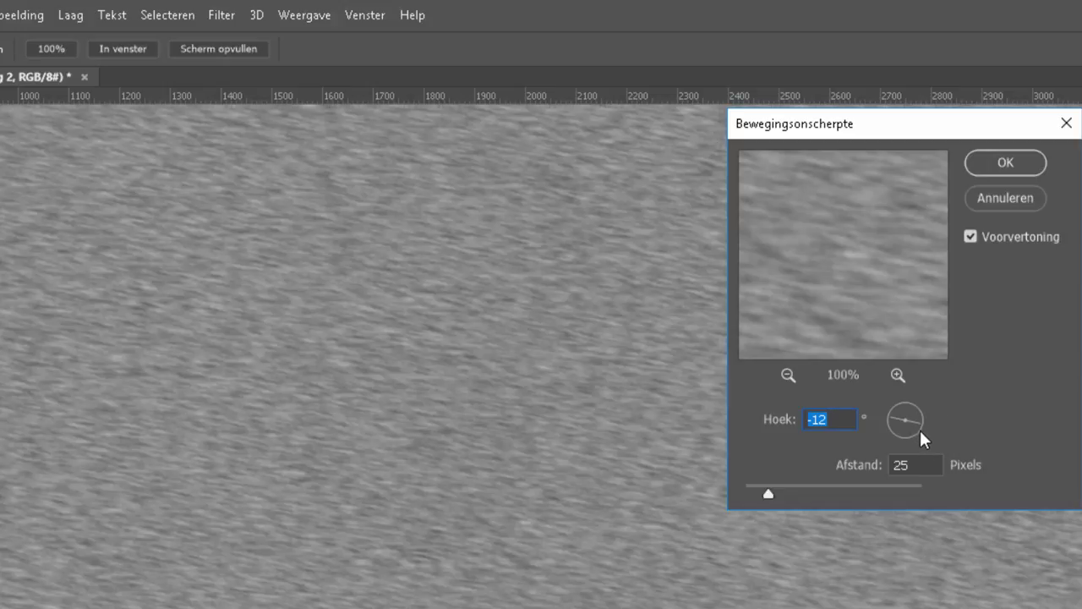
pyautogui.click(903, 437)
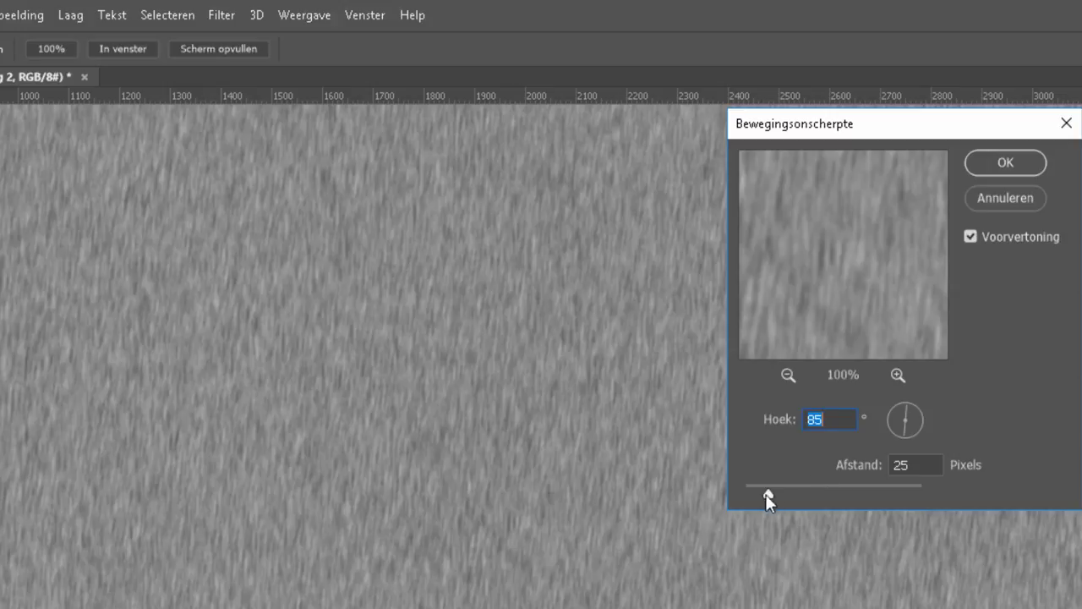
pyautogui.moveTo(767, 492)
pyautogui.mouseDown()
pyautogui.moveTo(849, 493)
pyautogui.moveTo(764, 494)
pyautogui.mouseUp()
pyautogui.click(1004, 163)
pyautogui.click(370, 33)
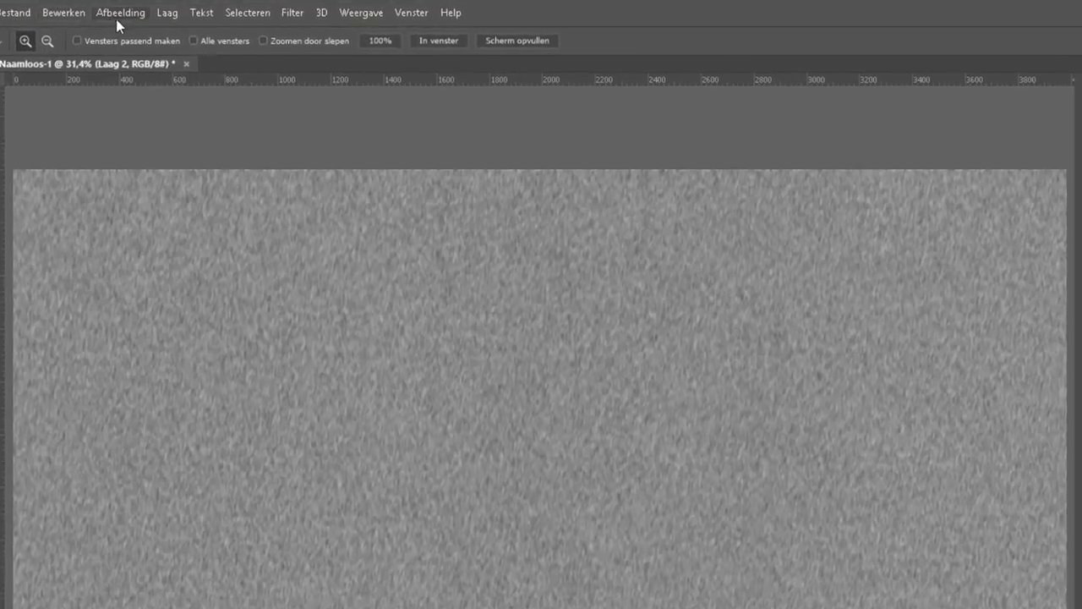
# Apply Levels to Laag 2 with input black point 148 and white point 207.
pyautogui.click(126, 10)
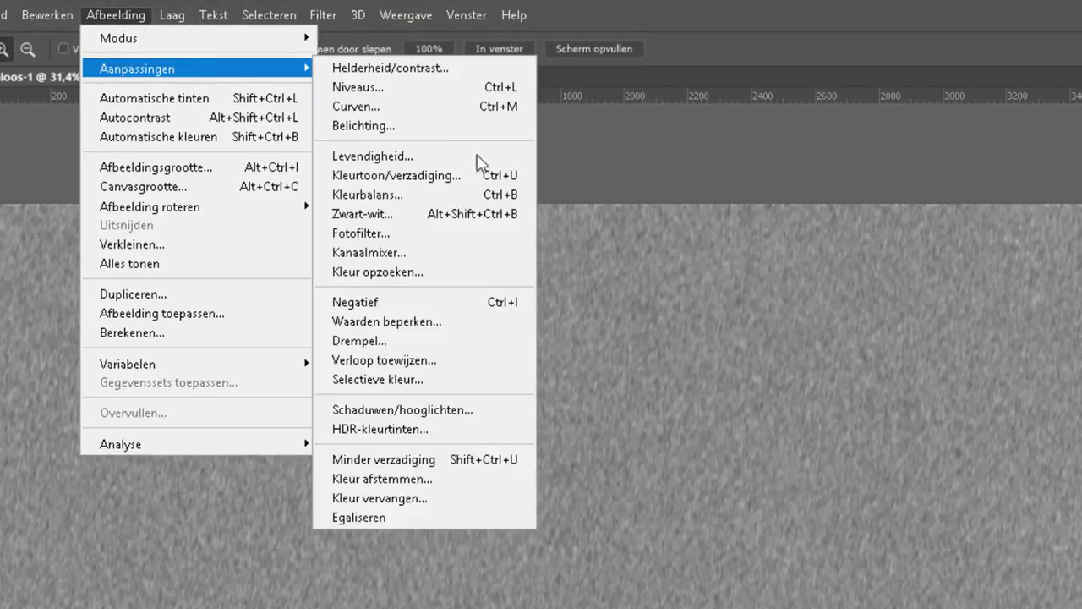
pyautogui.moveTo(137, 69)
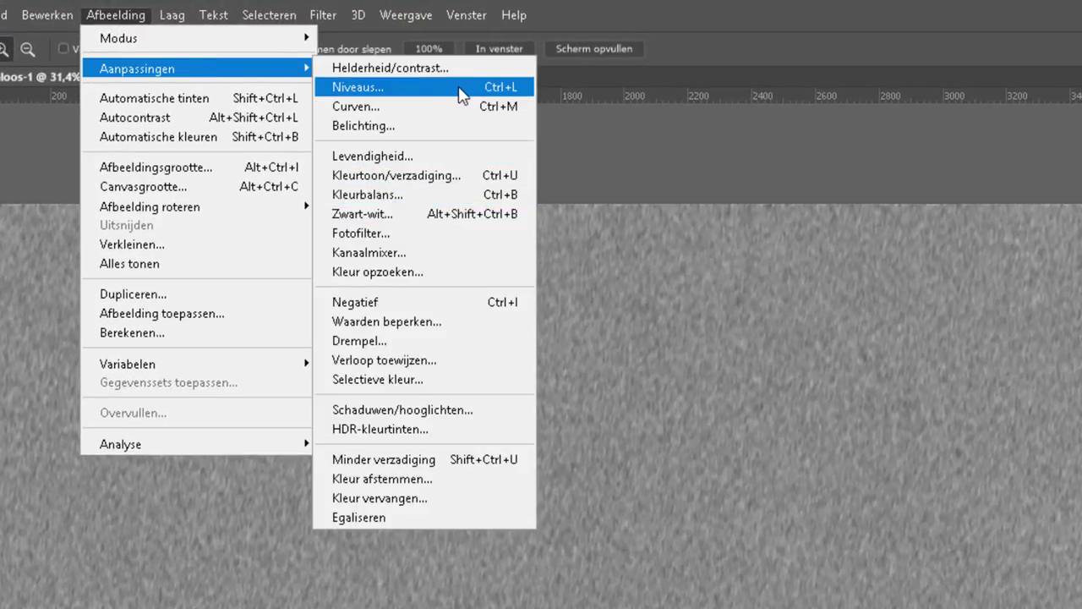
pyautogui.click(456, 91)
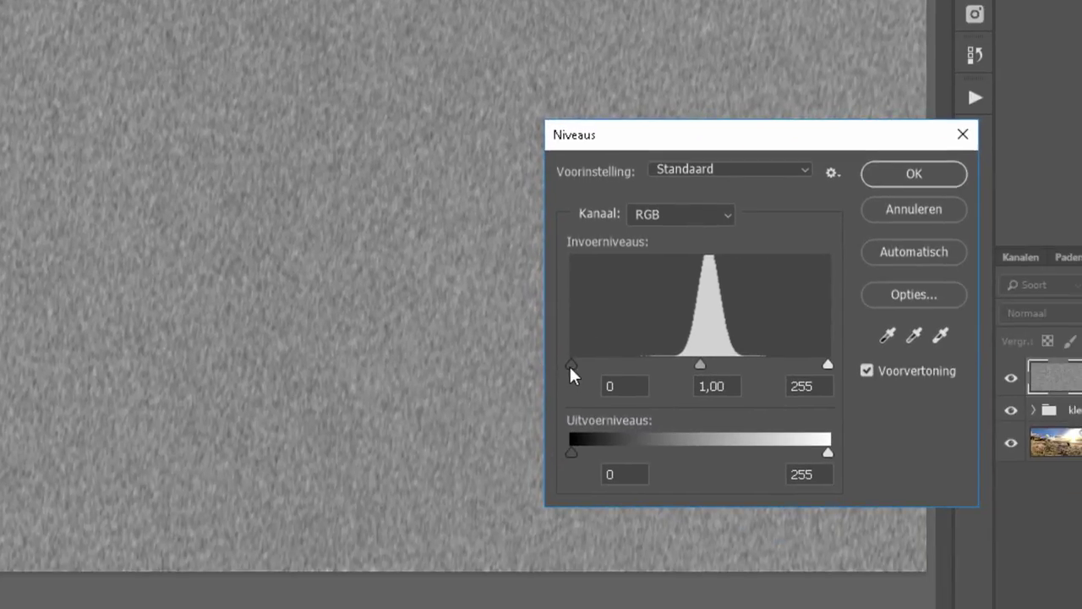
pyautogui.moveTo(572, 365); pyautogui.dragTo(715, 366)
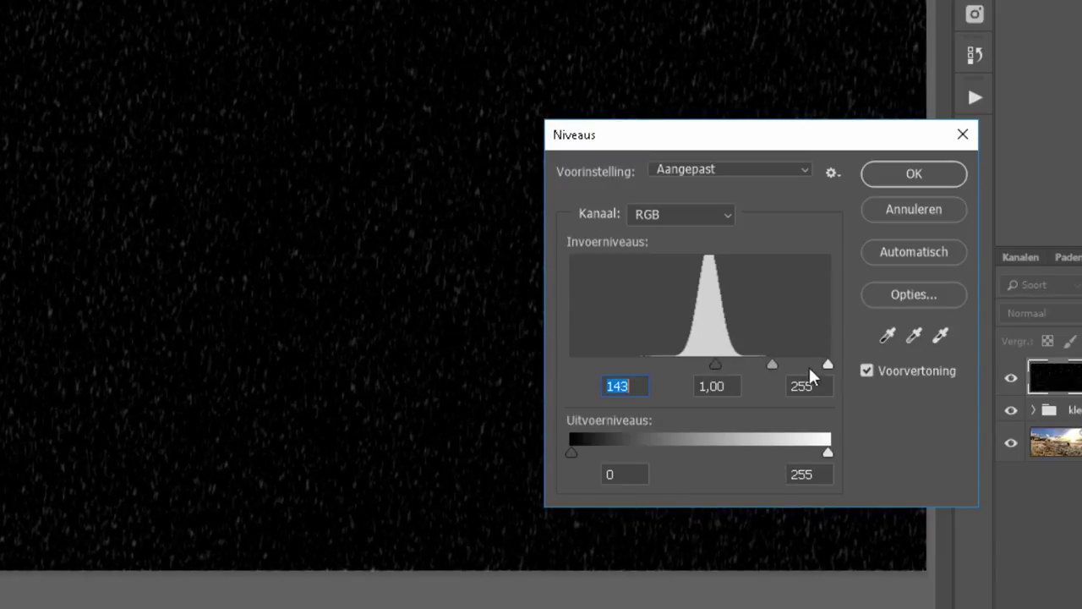
pyautogui.moveTo(828, 365); pyautogui.dragTo(721, 366)
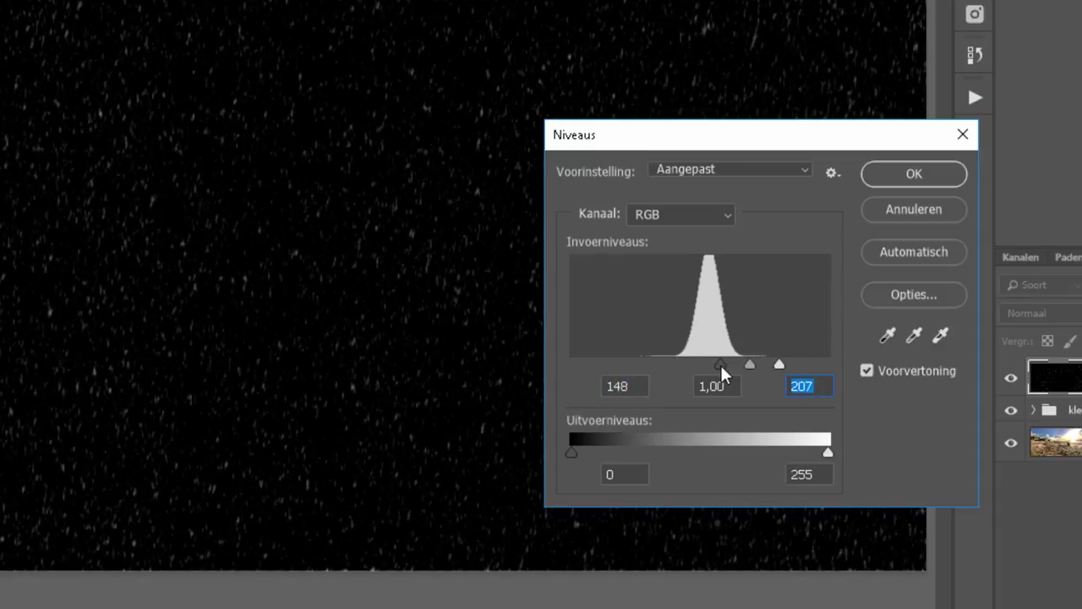
pyautogui.click(927, 173)
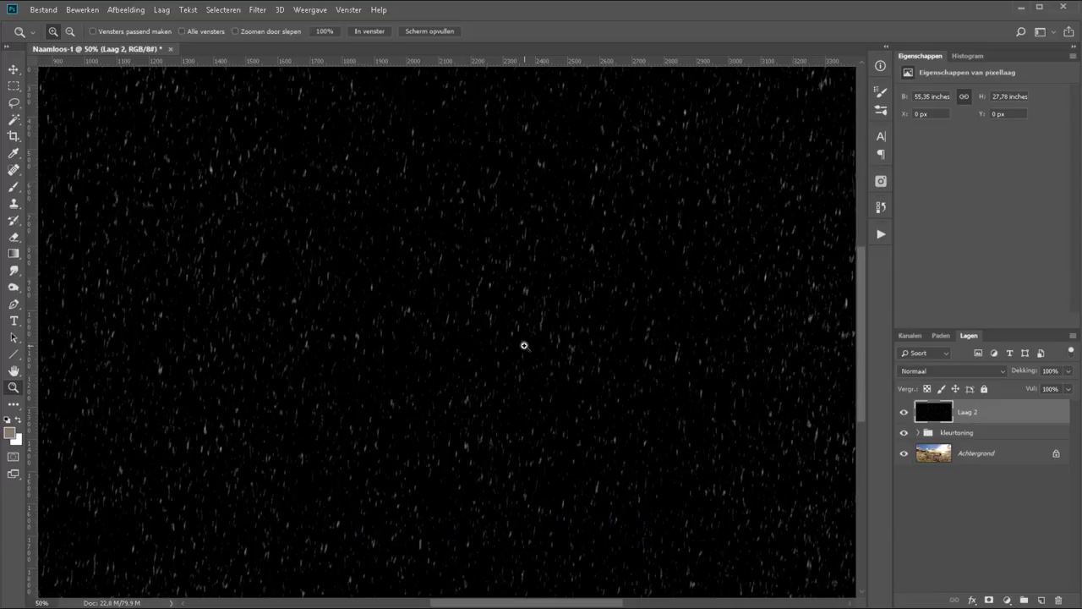
# Set Laag 2's blend mode to Bleken (Screen) and zoom out to view the whole image.
pyautogui.click(950, 369)
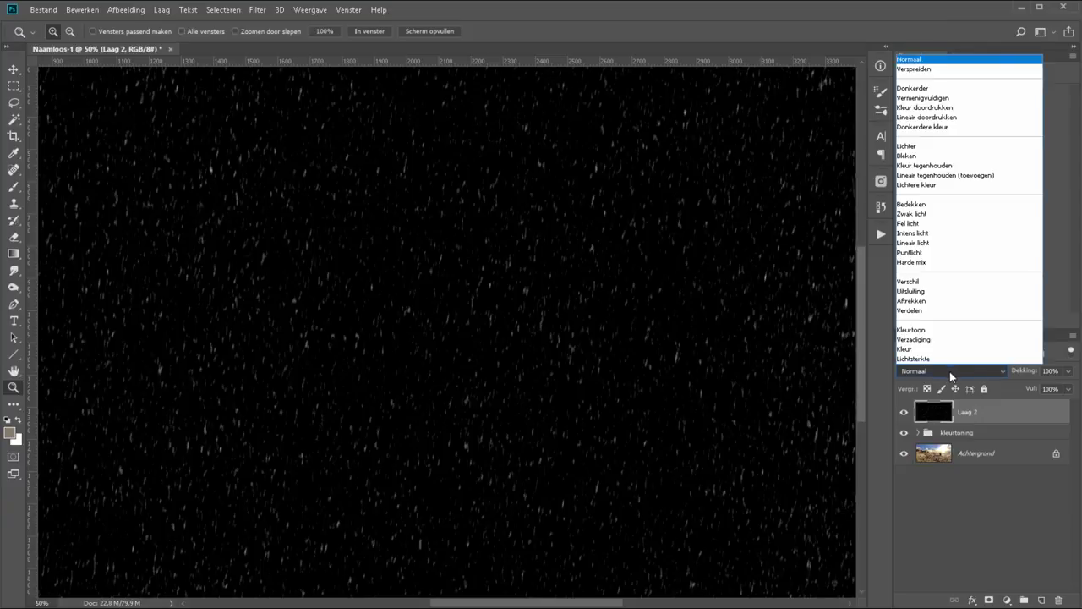
pyautogui.click(925, 156)
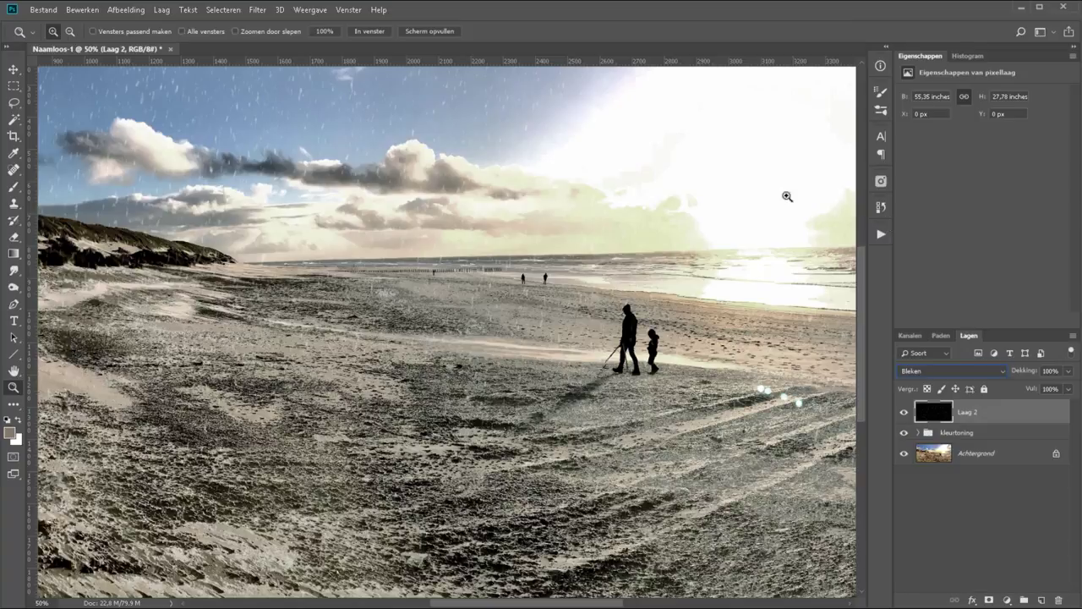
pyautogui.click(378, 34)
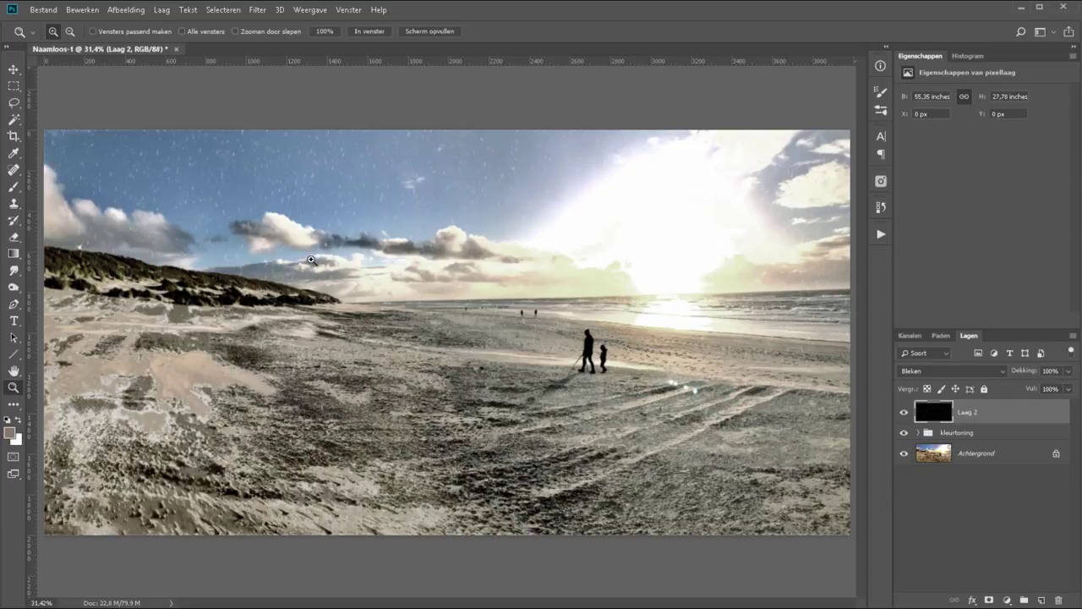
pyautogui.hotkey('ctrl', '-')
pyautogui.hotkey('ctrl', '-')
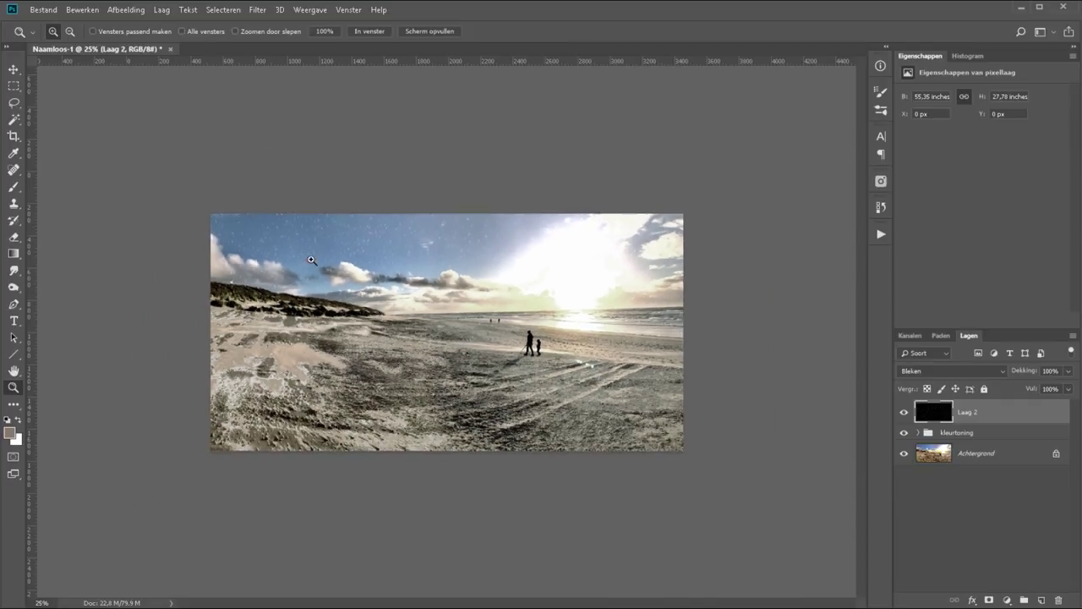
pyautogui.hotkey('ctrl', '-')
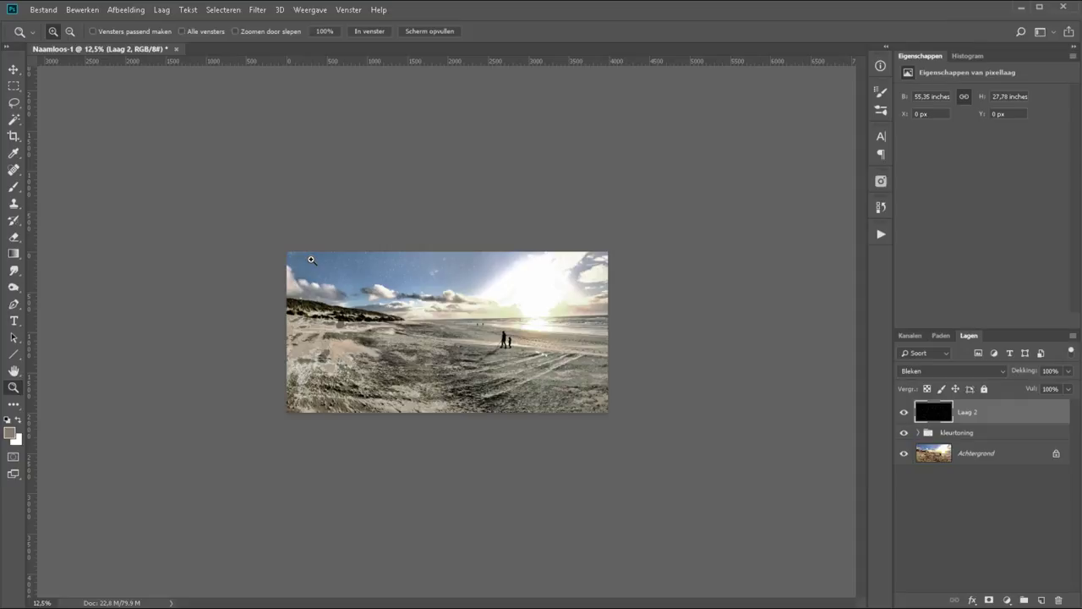
# Scale the Laag 2 rain layer up to about 226%, then fit the image on screen.
pyautogui.hotkey('ctrl', 't')
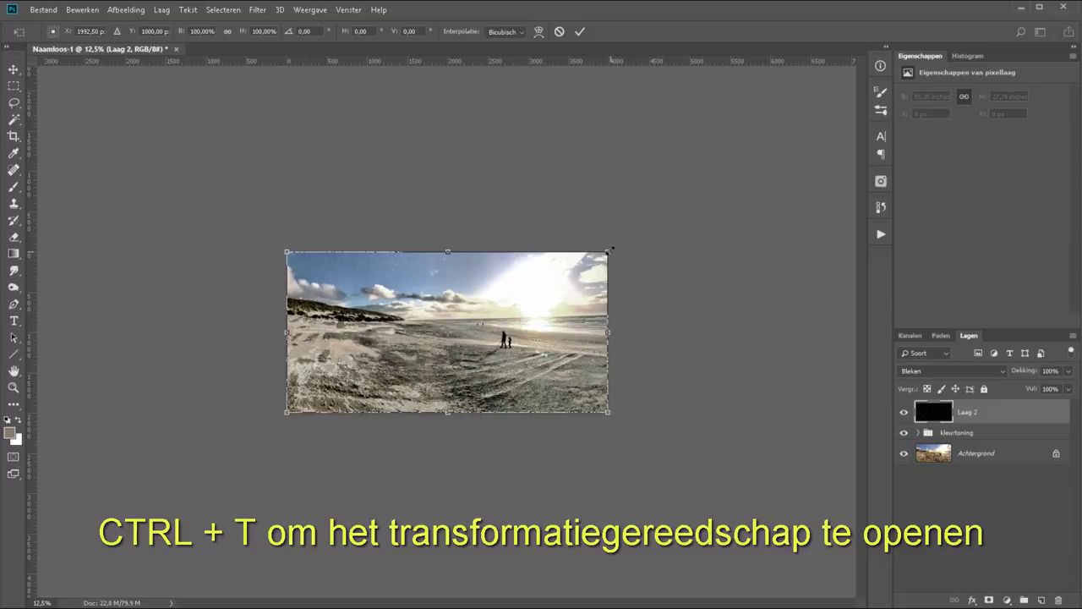
pyautogui.moveTo(608, 251); pyautogui.dragTo(802, 132)
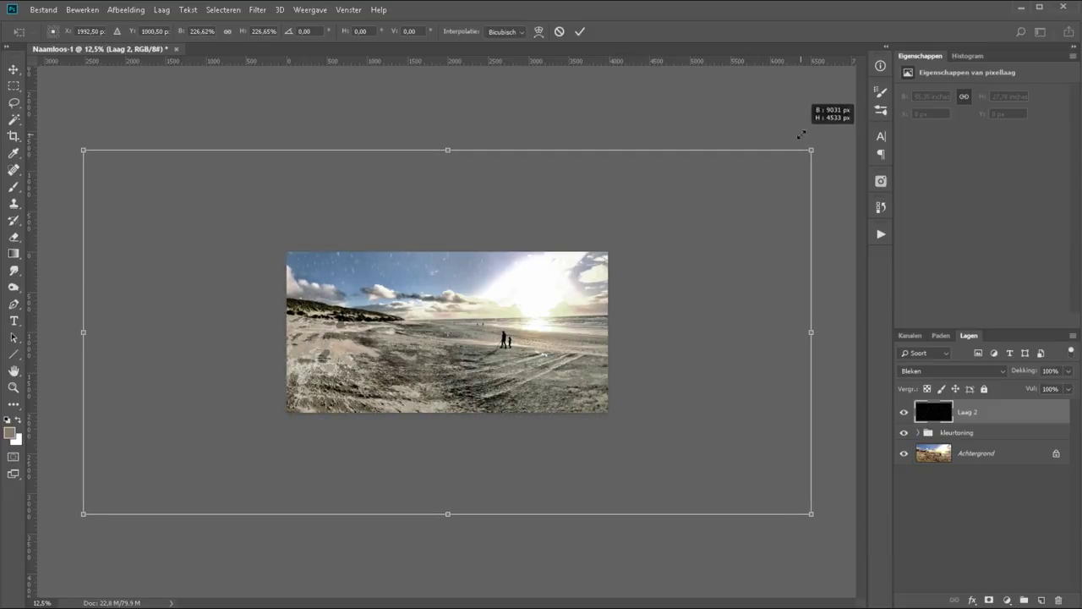
pyautogui.hotkey('ctrl', 'space')
pyautogui.press('Return')
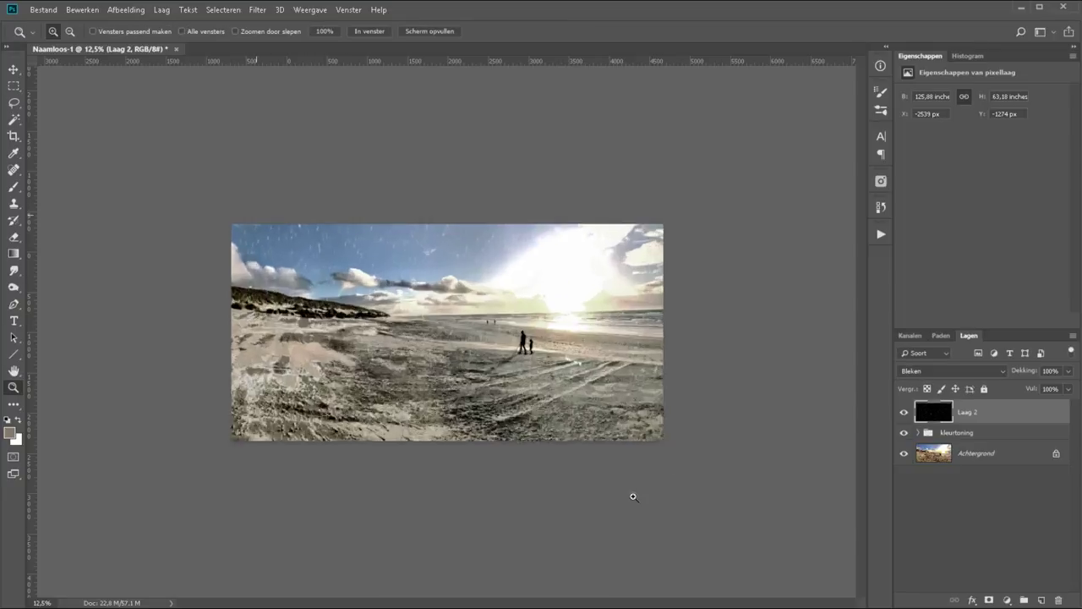
pyautogui.hotkey('ctrl', '0')
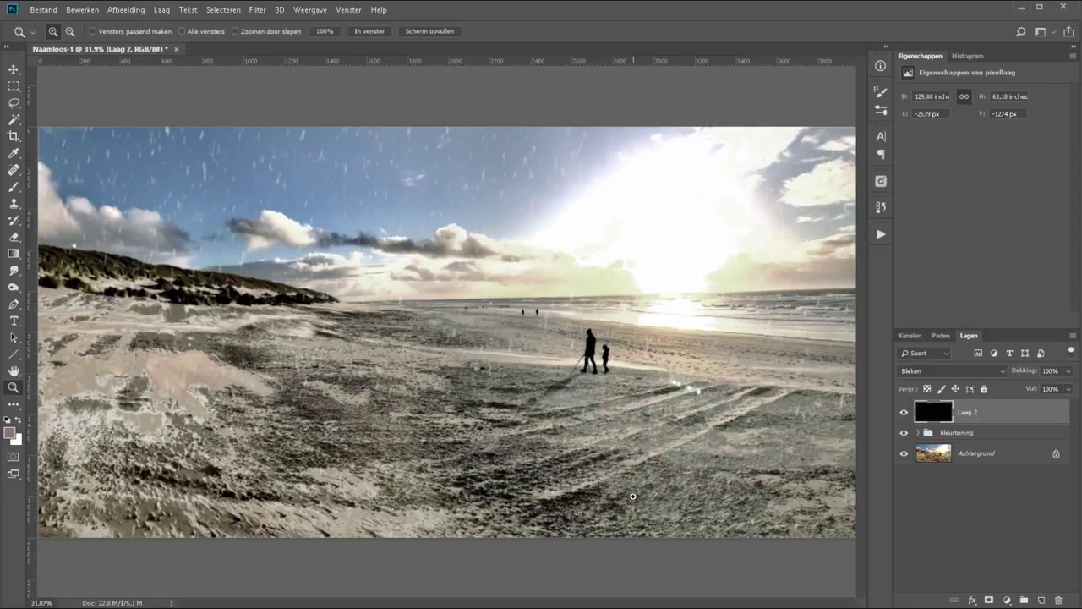
# Create Laag 3, fill it with white, and add noise softened by a slight Gaussian blur.
pyautogui.hotkey('ctrl', 'shift', 'n')
pyautogui.press('Return')
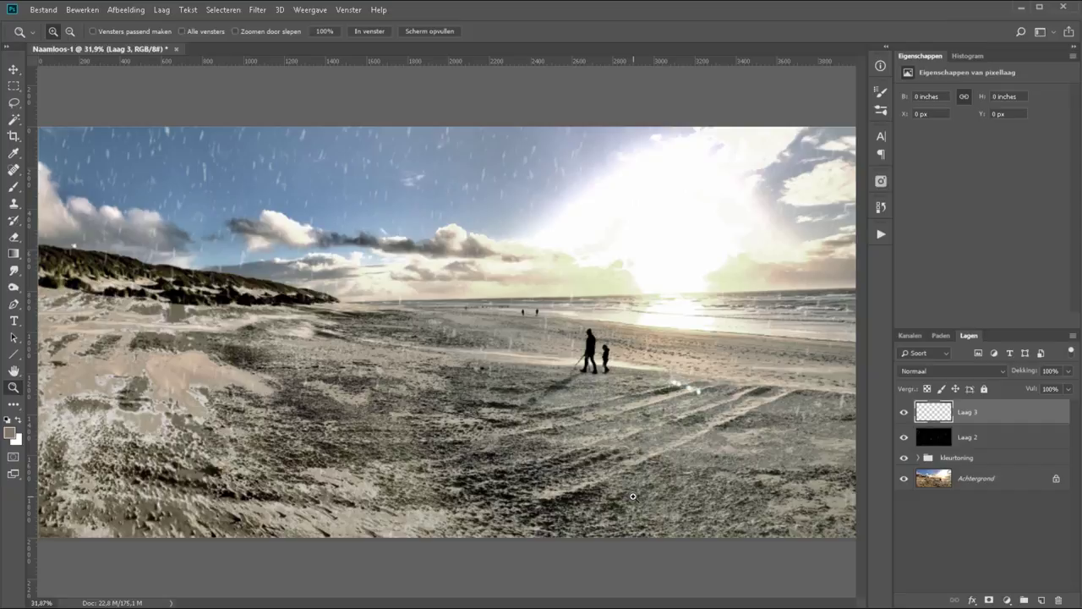
pyautogui.hotkey('ctrl', 'BackSpace')
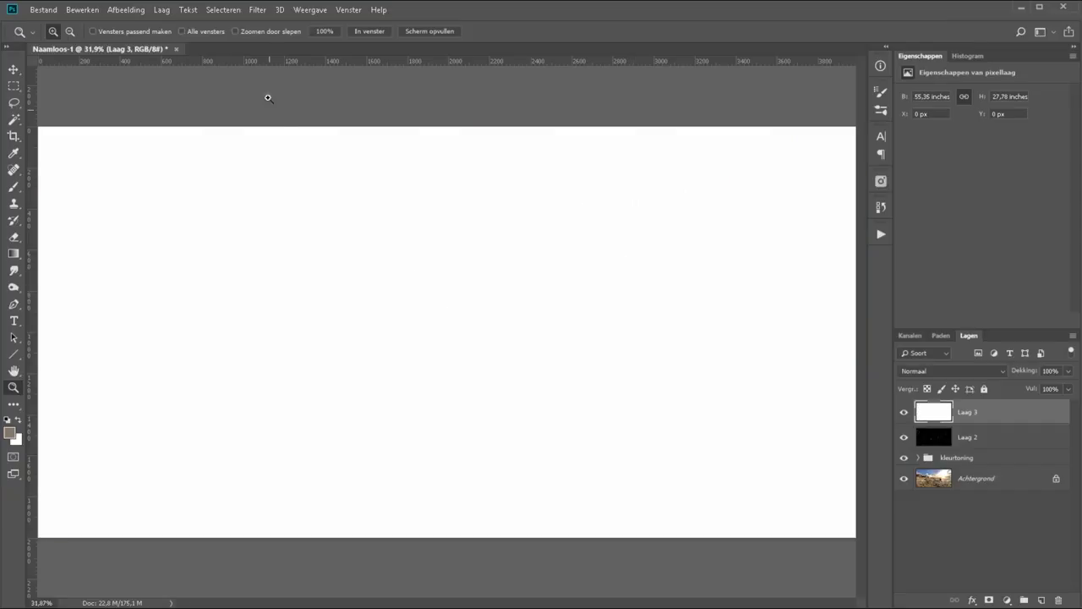
pyautogui.click(257, 9)
pyautogui.moveTo(287, 192)
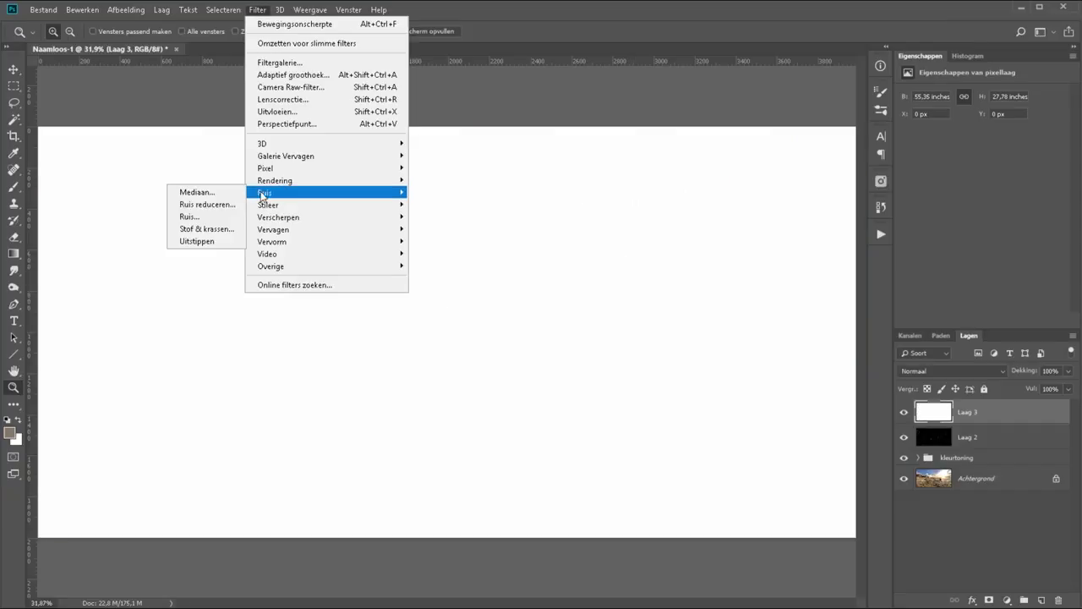
pyautogui.click(202, 212)
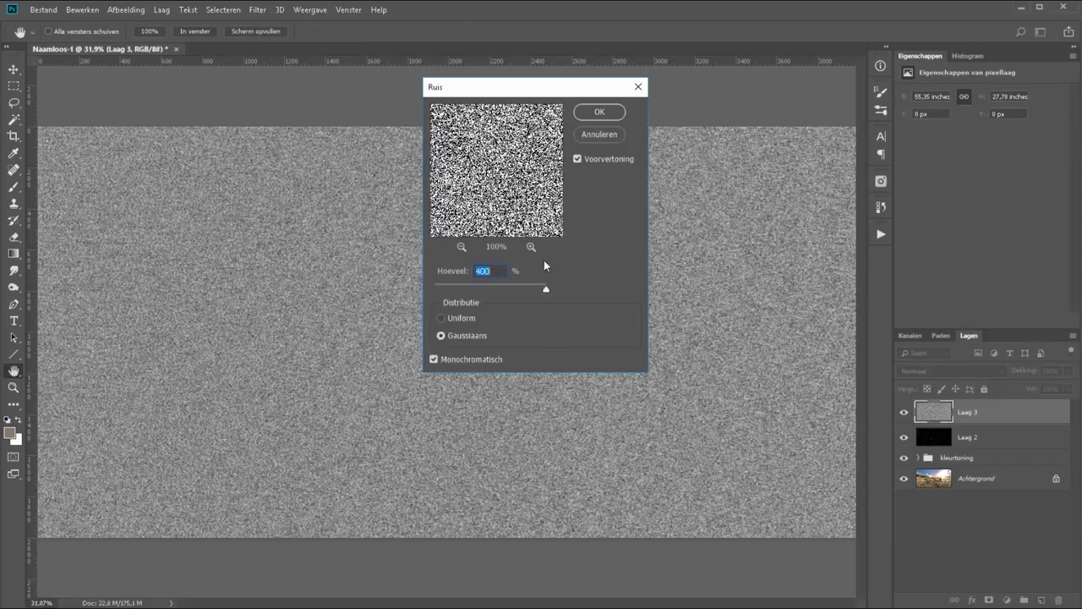
pyautogui.click(591, 114)
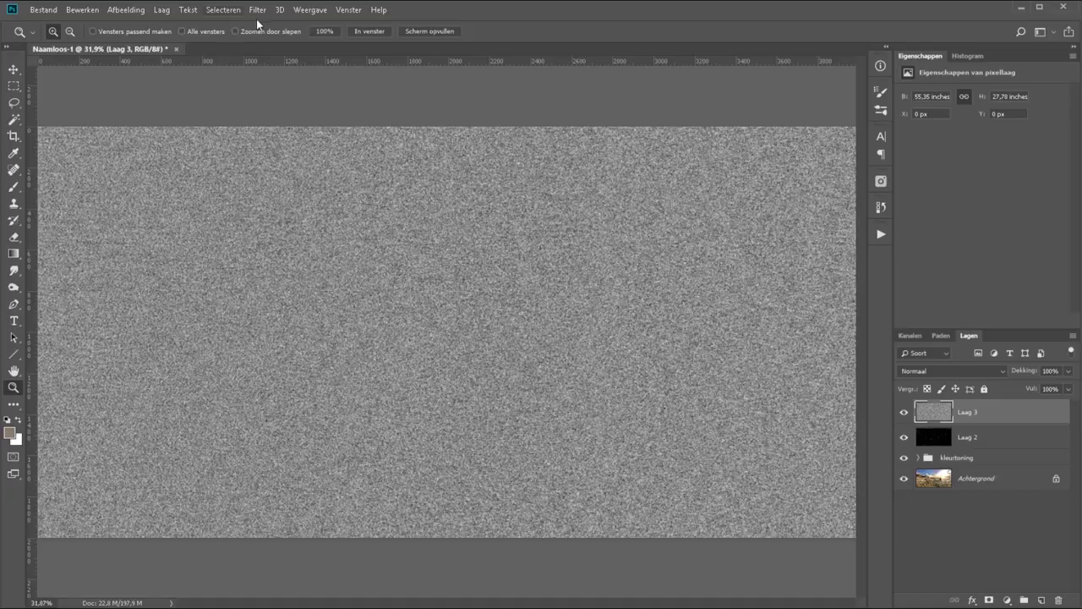
pyautogui.click(257, 10)
pyautogui.moveTo(325, 229)
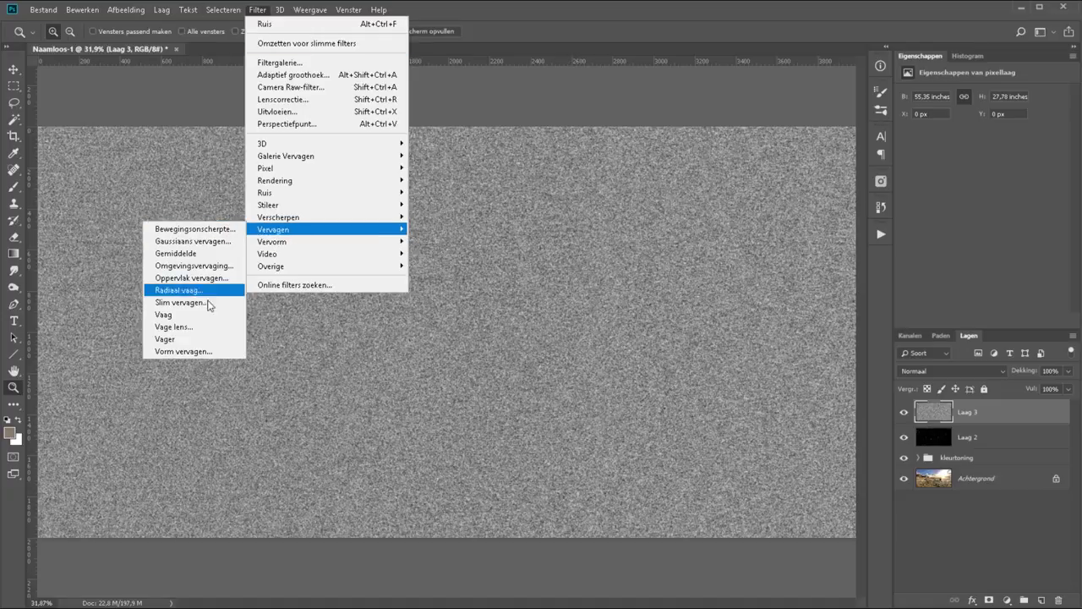
pyautogui.click(207, 241)
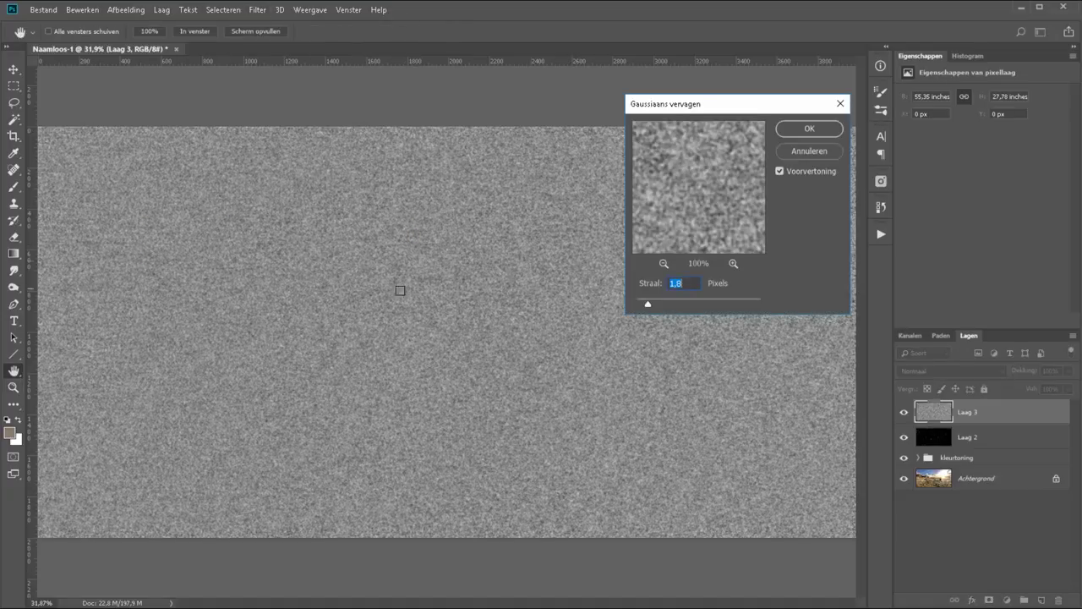
pyautogui.click(799, 129)
# Apply a 90° motion blur, then raise the Levels black point to leave sparse white streaks.
pyautogui.click(257, 10)
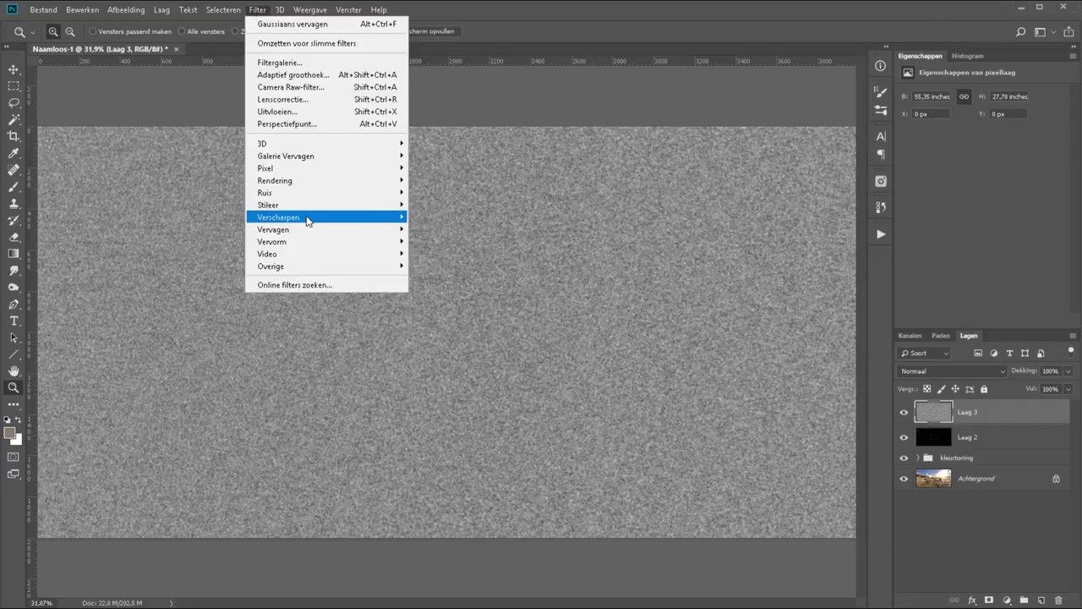
pyautogui.moveTo(273, 229)
pyautogui.click(220, 229)
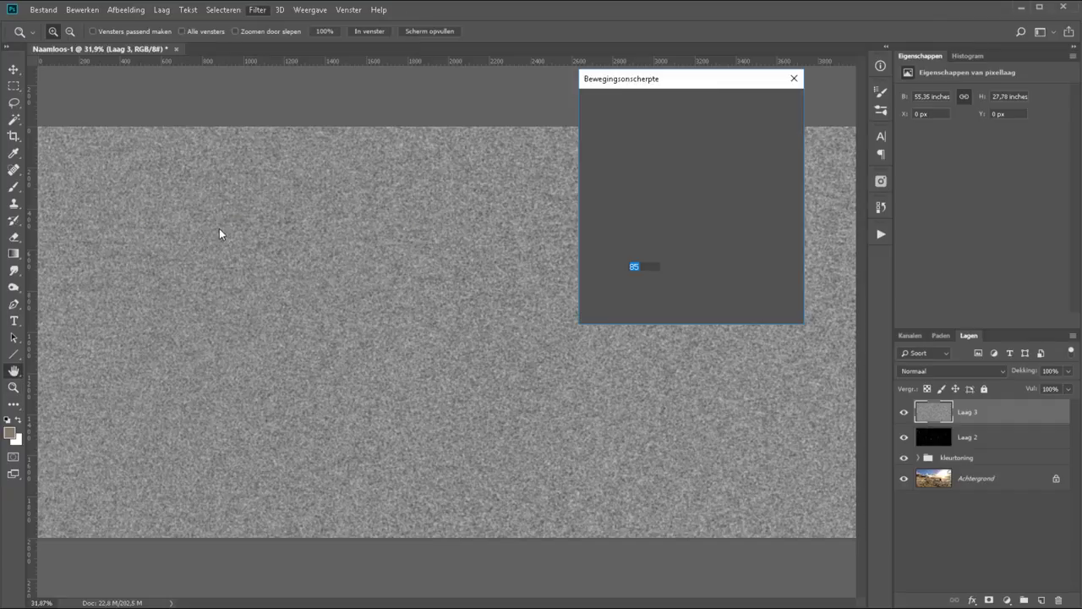
pyautogui.write('9')
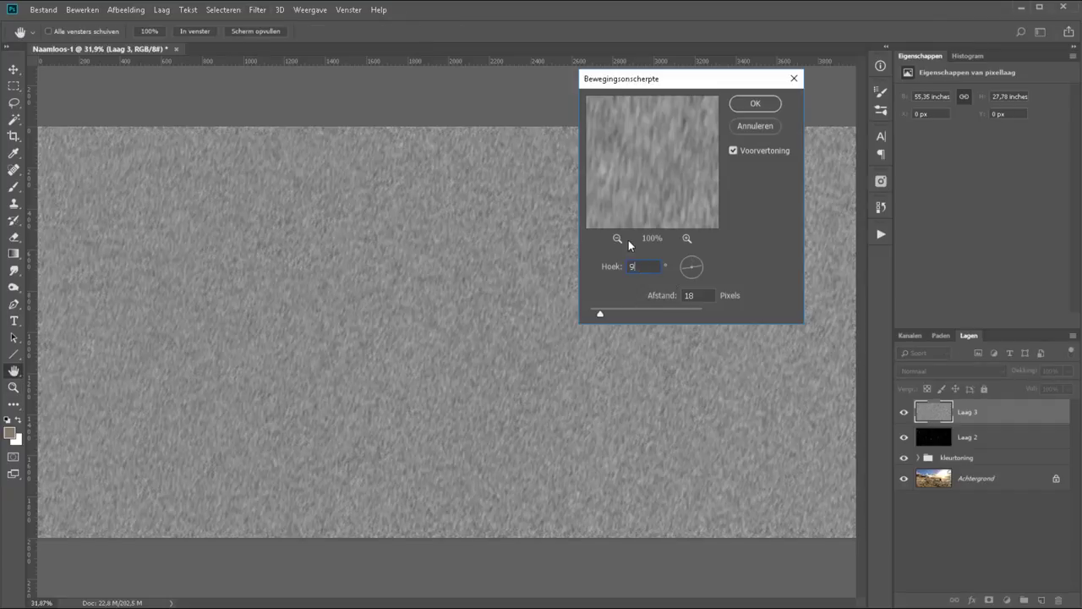
pyautogui.write('0')
pyautogui.press('Return')
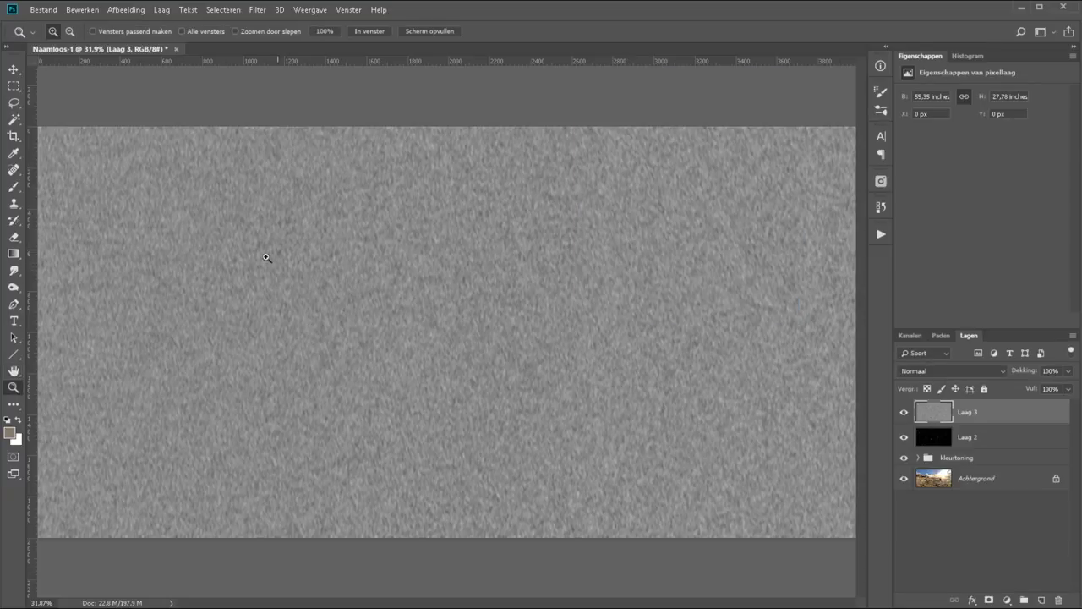
pyautogui.hotkey('ctrl', 'l')
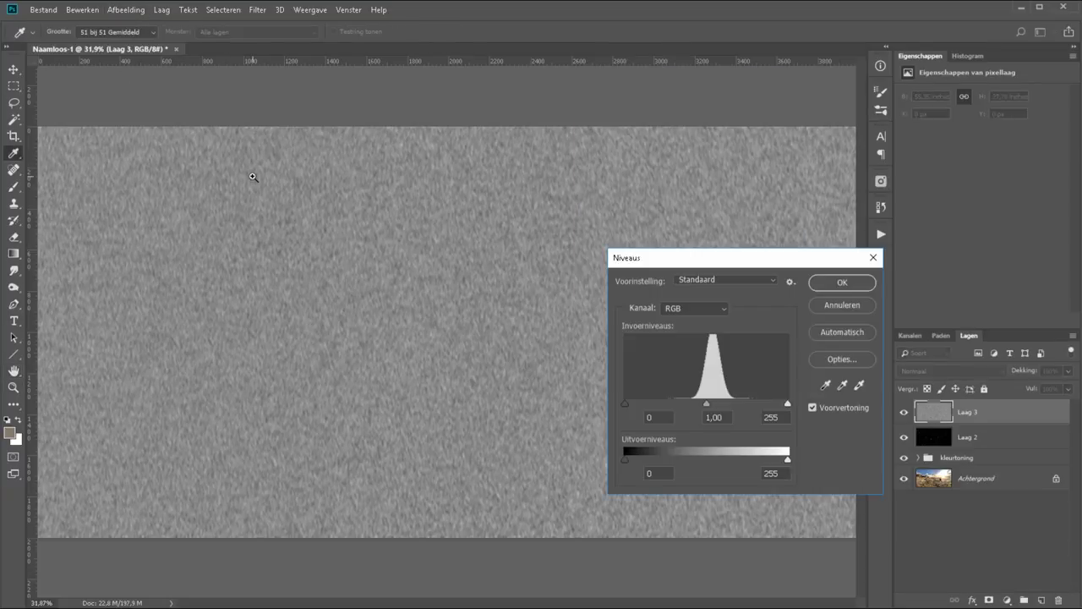
pyautogui.moveTo(625, 403)
pyautogui.mouseDown()
pyautogui.moveTo(775, 404)
pyautogui.moveTo(723, 404)
pyautogui.mouseUp()
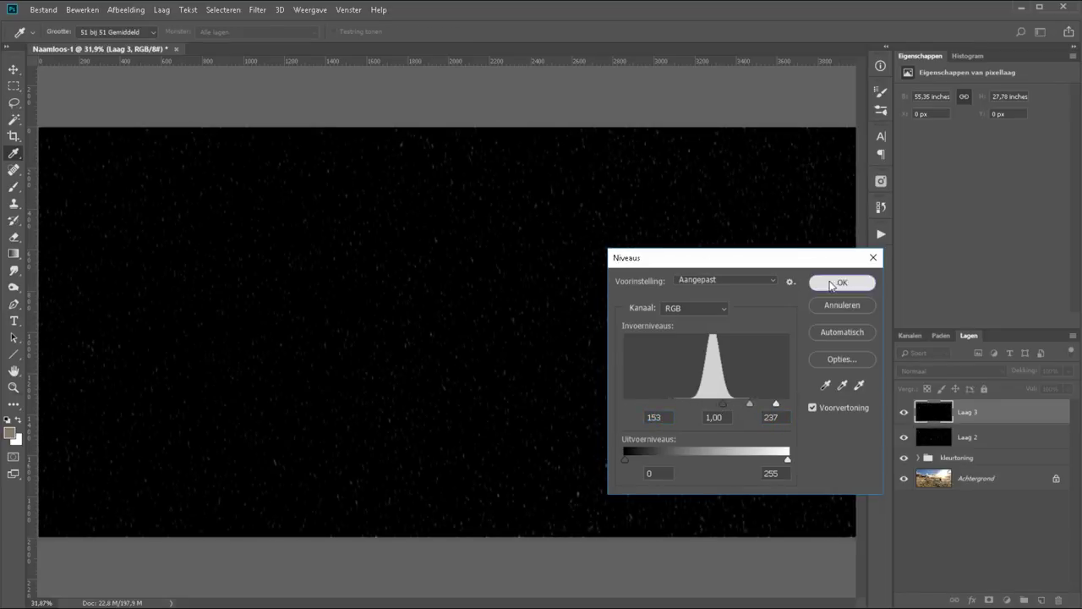
pyautogui.click(840, 281)
pyautogui.click(930, 371)
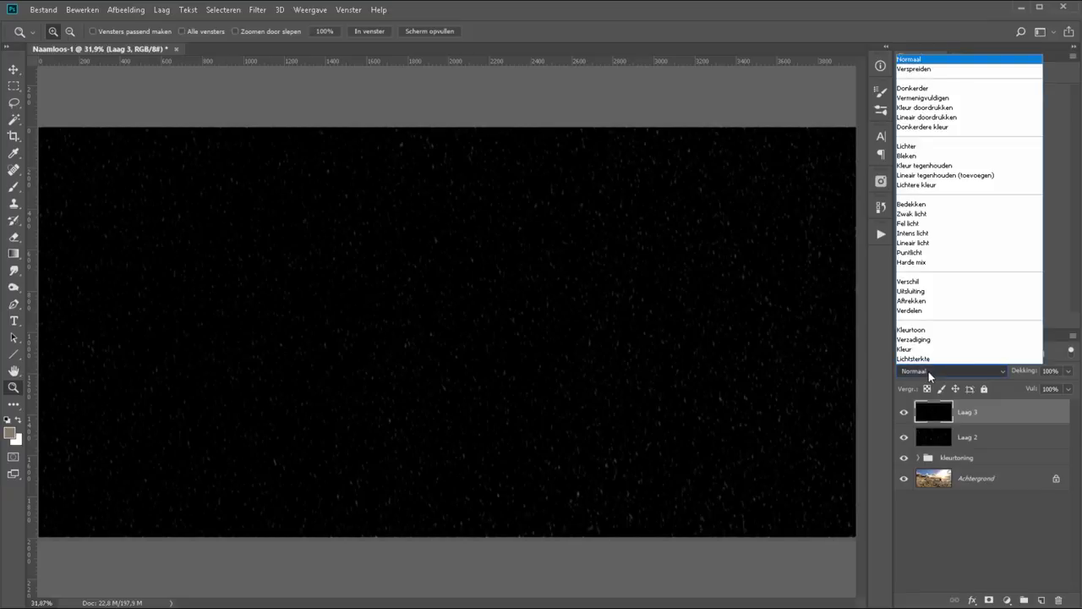
# Set Laag 3 to Bleken blending, scale it to about 179%, and begin a new Laag 4.
pyautogui.click(914, 156)
pyautogui.hotkey('ctrl', 't')
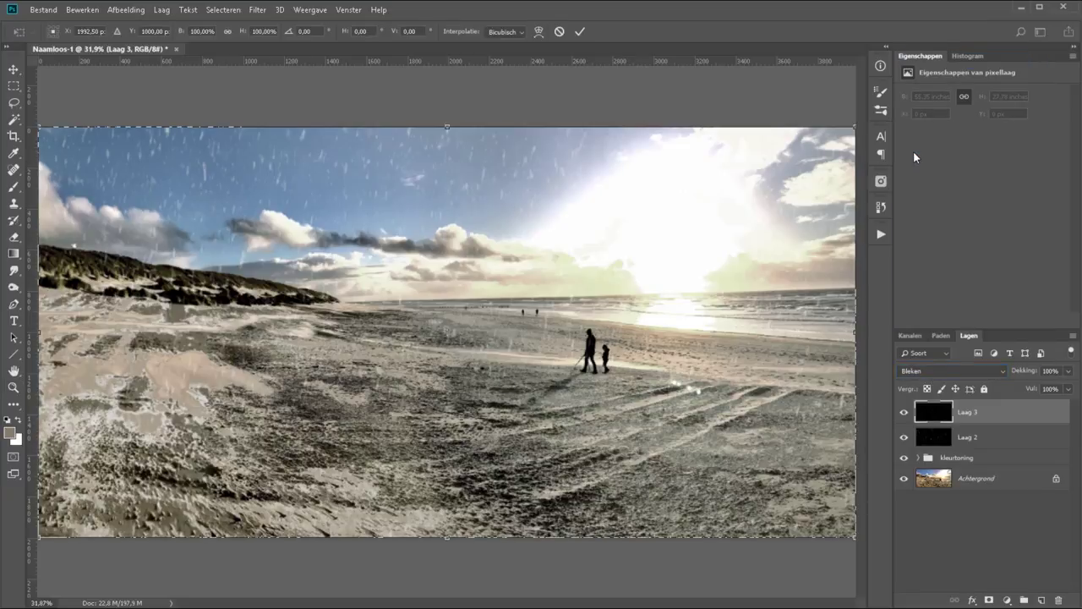
pyautogui.hotkey('ctrl', '-')
pyautogui.hotkey('ctrl', '-')
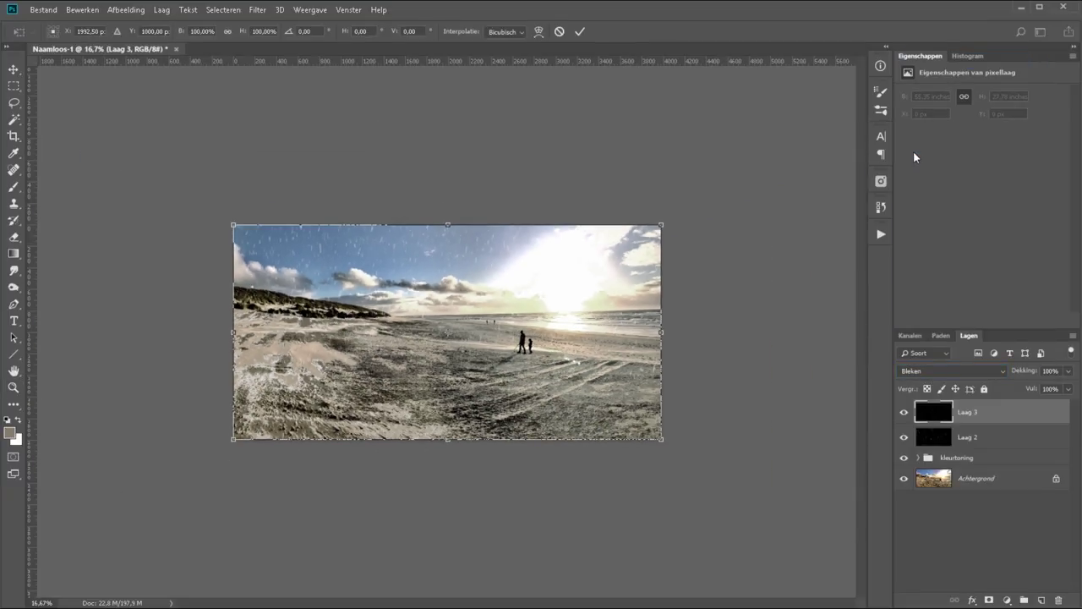
pyautogui.moveTo(658, 222); pyautogui.dragTo(818, 144)
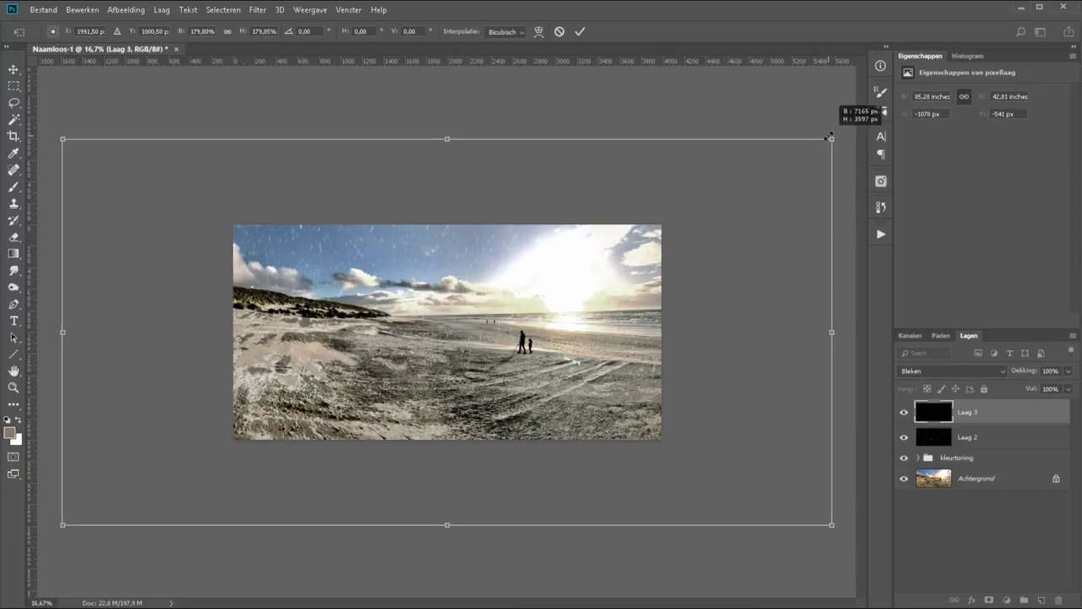
pyautogui.moveTo(818, 144); pyautogui.dragTo(833, 133)
pyautogui.hotkey('ctrl', 'space')
pyautogui.press('Return')
pyautogui.hotkey('ctrl', 'shift', 'n')
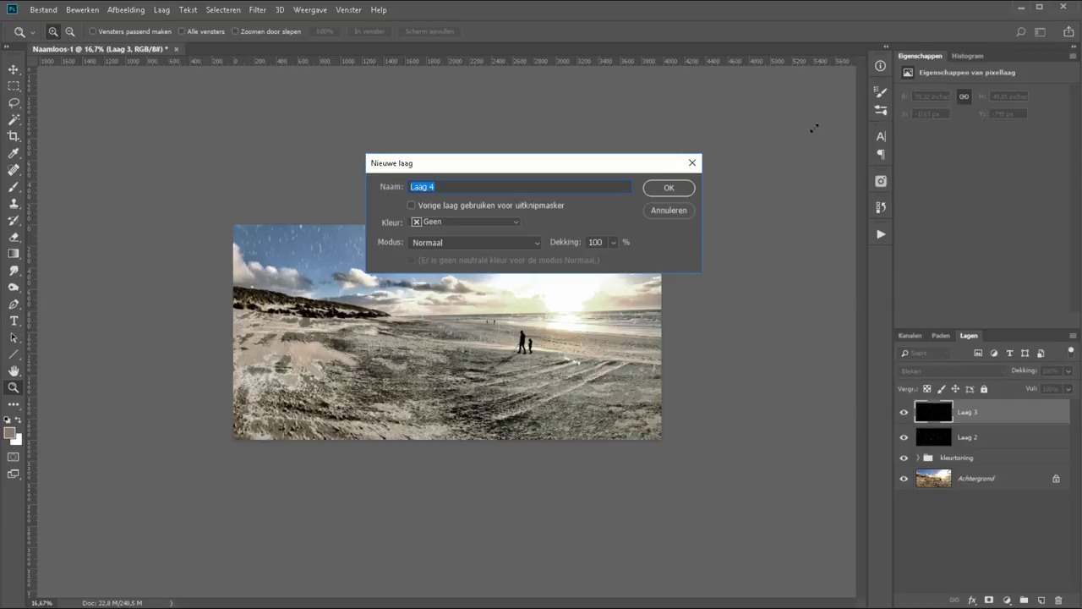
# Create the new layer Laag 4 and fill it with white.
pyautogui.press('Return')
pyautogui.hotkey('alt', 'BackSpace')
pyautogui.hotkey('ctrl', 'BackSpace')
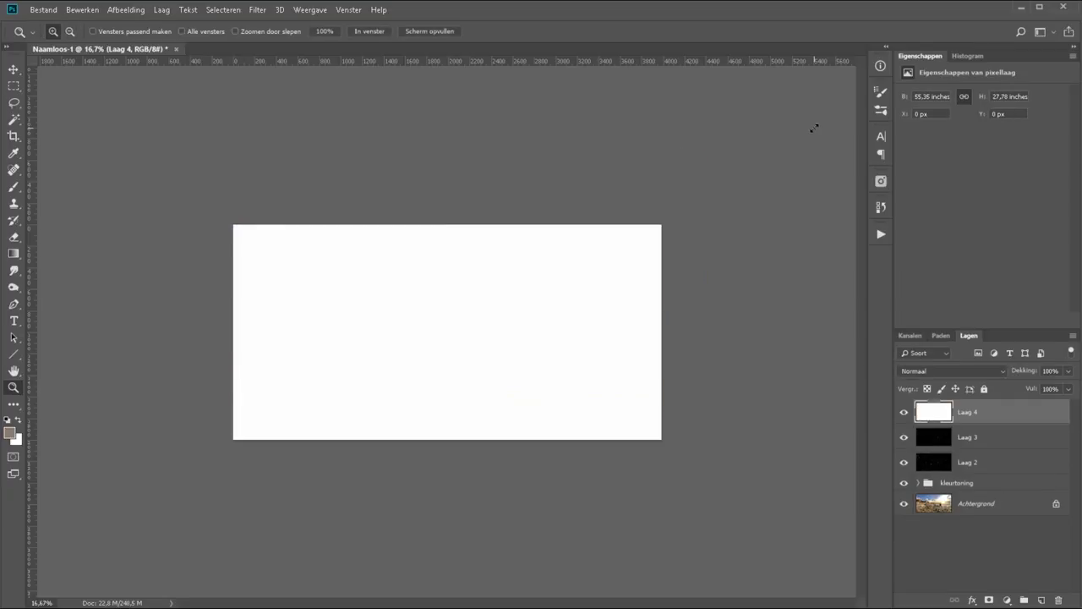
# Add noise to Laag 4, then apply Gaussian blur and motion blur to it.
pyautogui.click(257, 9)
pyautogui.moveTo(325, 191)
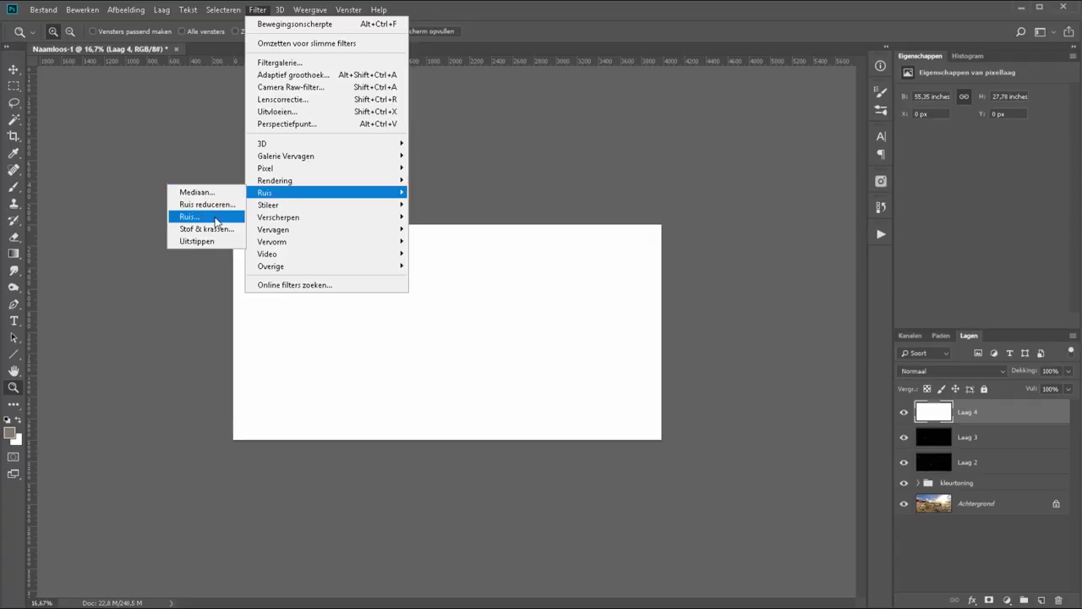
pyautogui.click(215, 217)
pyautogui.click(589, 114)
pyautogui.click(257, 9)
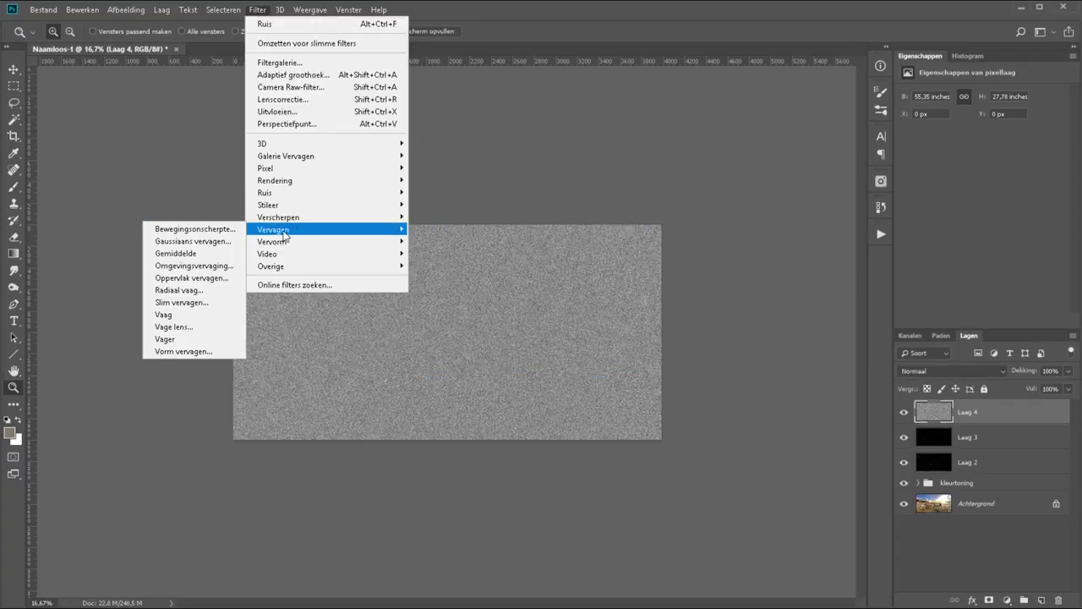
pyautogui.click(206, 241)
pyautogui.click(809, 132)
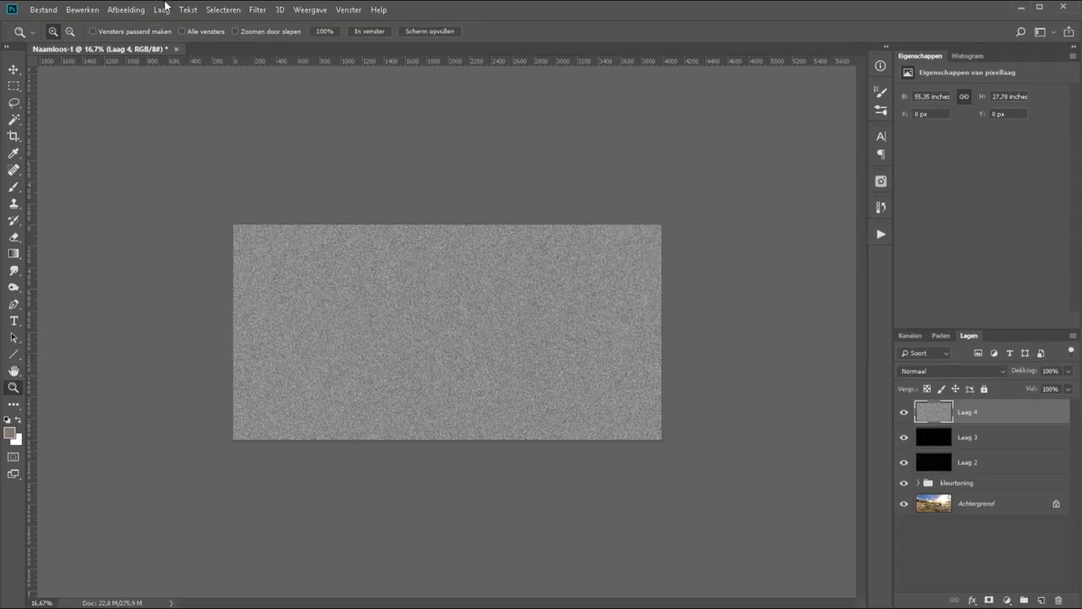
pyautogui.click(257, 9)
pyautogui.click(222, 230)
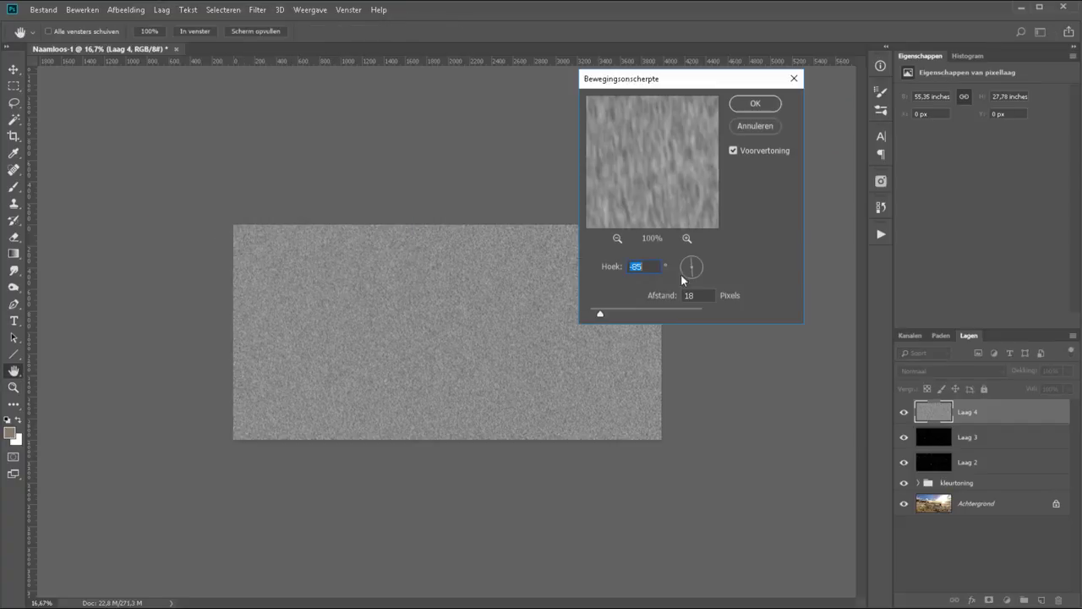
pyautogui.press('Return')
# Adjust Levels on Laag 4, raising the black point and lowering the white point for sparse flecks.
pyautogui.click(125, 9)
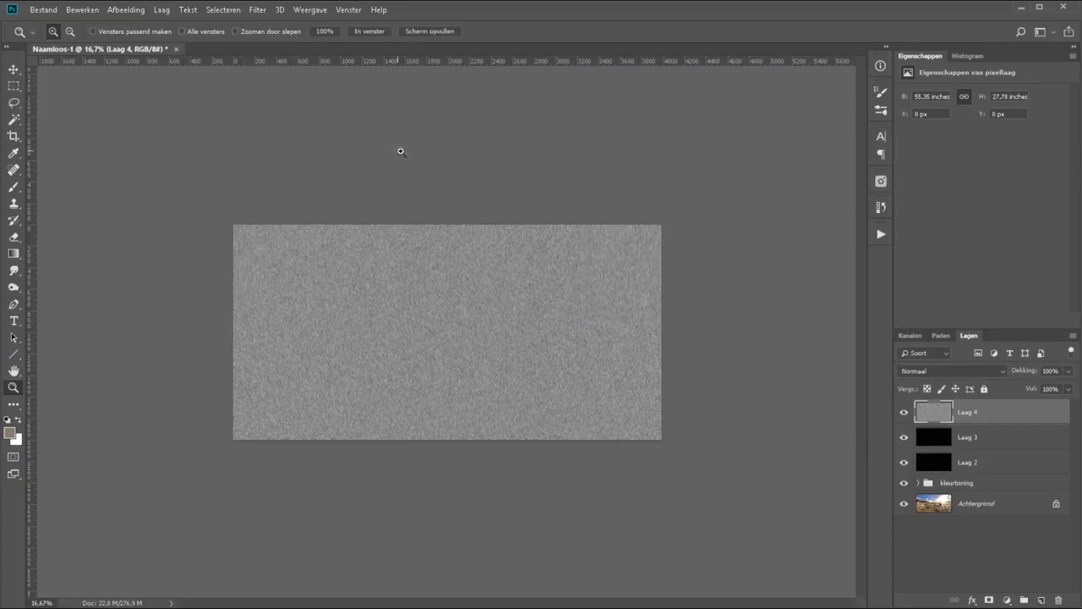
pyautogui.hotkey('ctrl', 'l')
pyautogui.moveTo(627, 406); pyautogui.dragTo(705, 405)
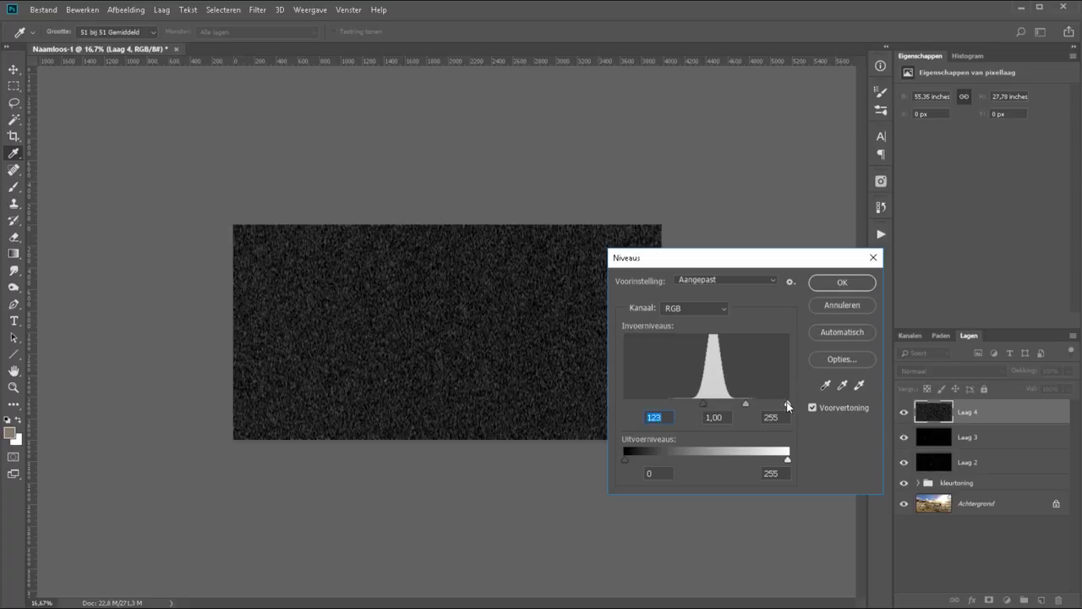
pyautogui.moveTo(789, 404); pyautogui.dragTo(733, 407)
pyautogui.press('Return')
# Zoom in on the canvas and set Laag 4's blend mode to Bleken.
pyautogui.press('z')
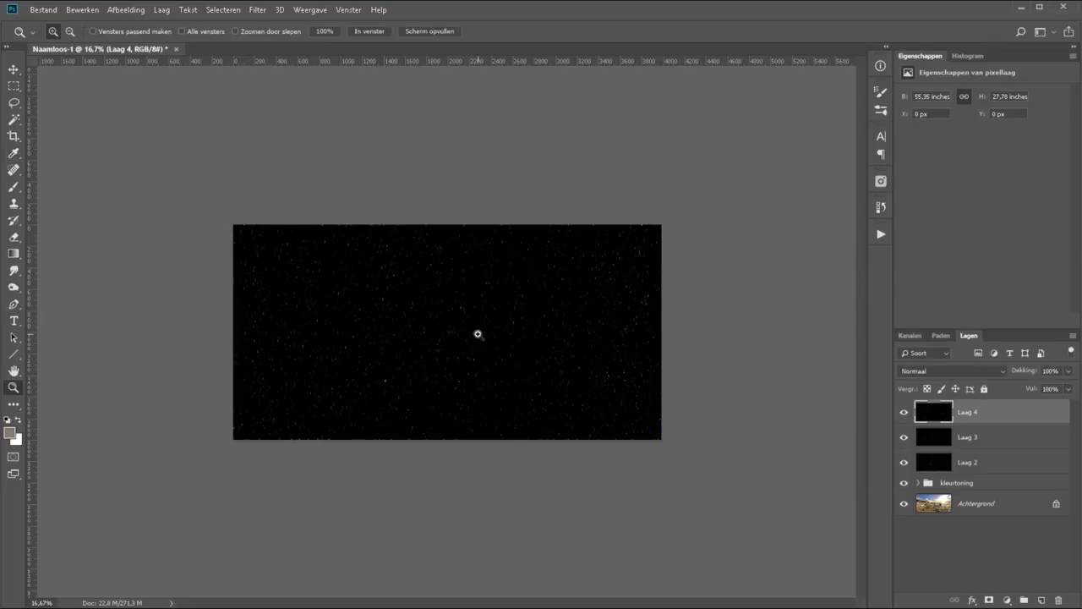
pyautogui.click(479, 335)
pyautogui.click(957, 370)
pyautogui.click(953, 143)
# Scale Laag 4 up to about 118% with Free Transform.
pyautogui.hotkey('ctrl', 't')
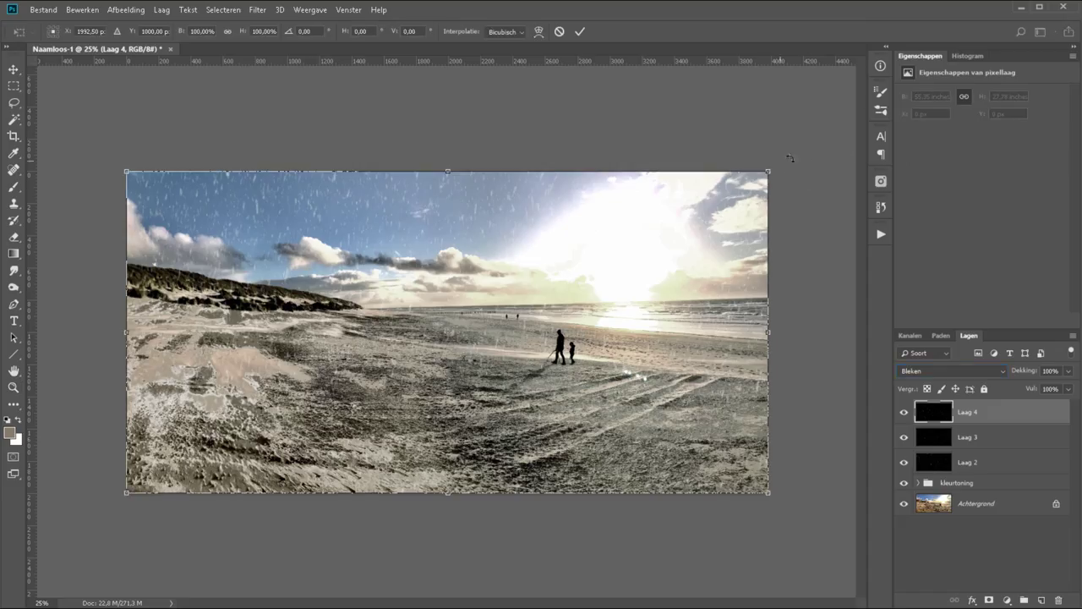
pyautogui.moveTo(768, 170); pyautogui.dragTo(844, 132)
pyautogui.press('Return')
pyautogui.press('z')
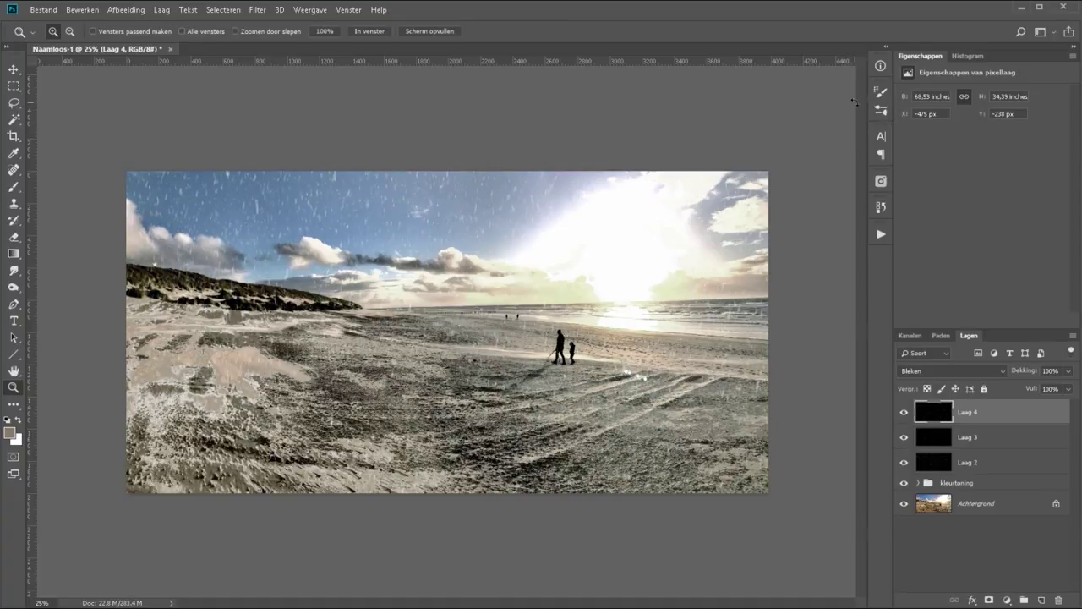
# Group Laag 2–4 into a group named 'sneeuw' and expand the kleurtoning group.
pyautogui.keyDown('shift'); pyautogui.click(1029, 467); pyautogui.keyUp('shift')
pyautogui.hotkey('ctrl', 'g')
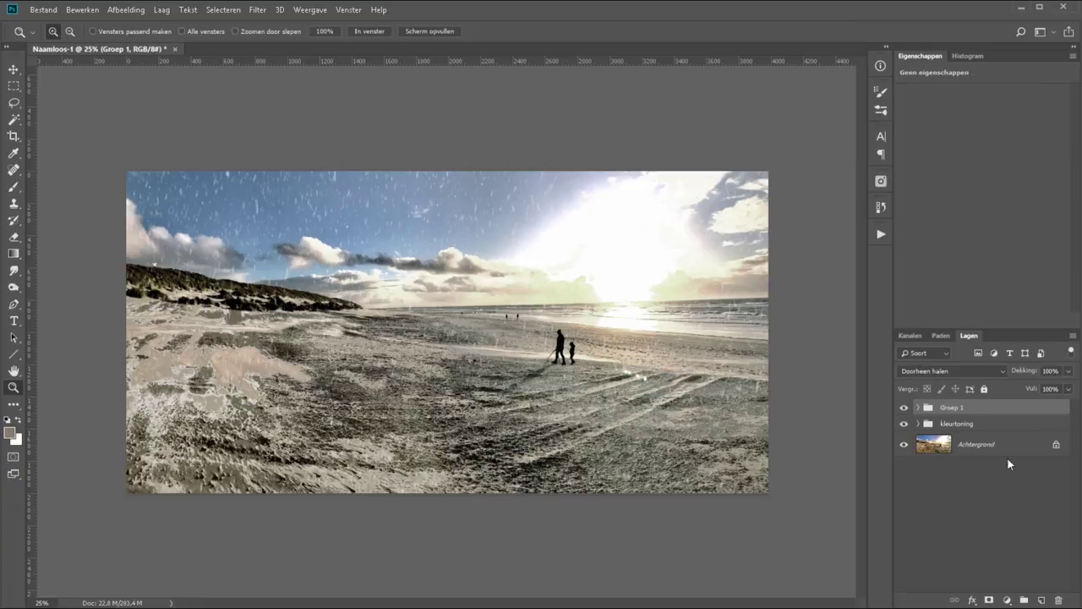
pyautogui.doubleClick(946, 407)
pyautogui.write('snee')
pyautogui.write('uw')
pyautogui.press('Return')
pyautogui.click(918, 424)
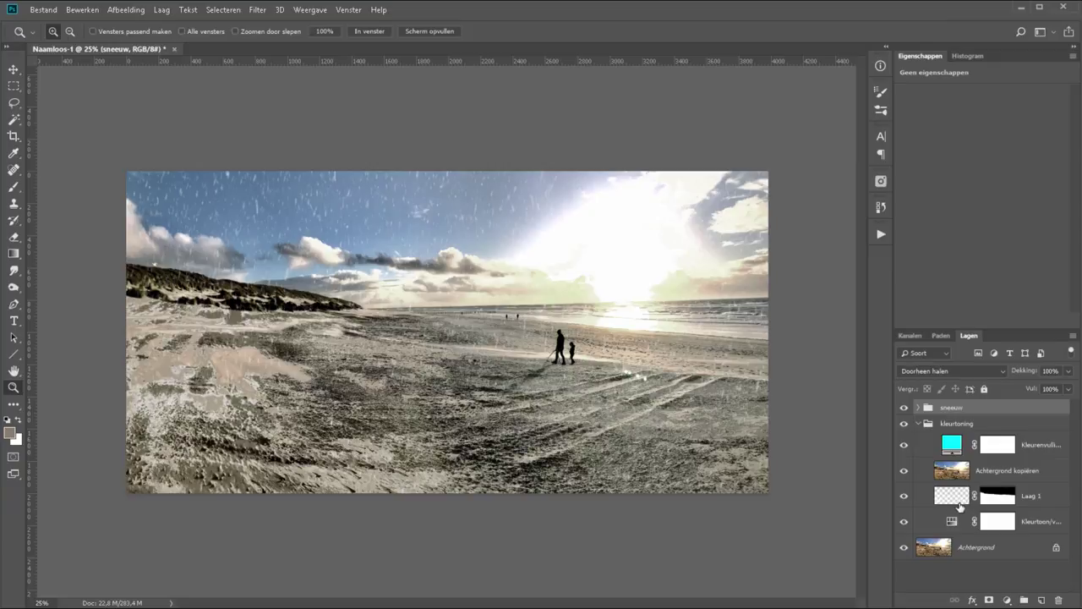
# Lower Laag 1's opacity to 51% and raise Achtergrond kopiëren's opacity to about 26%.
pyautogui.click(954, 497)
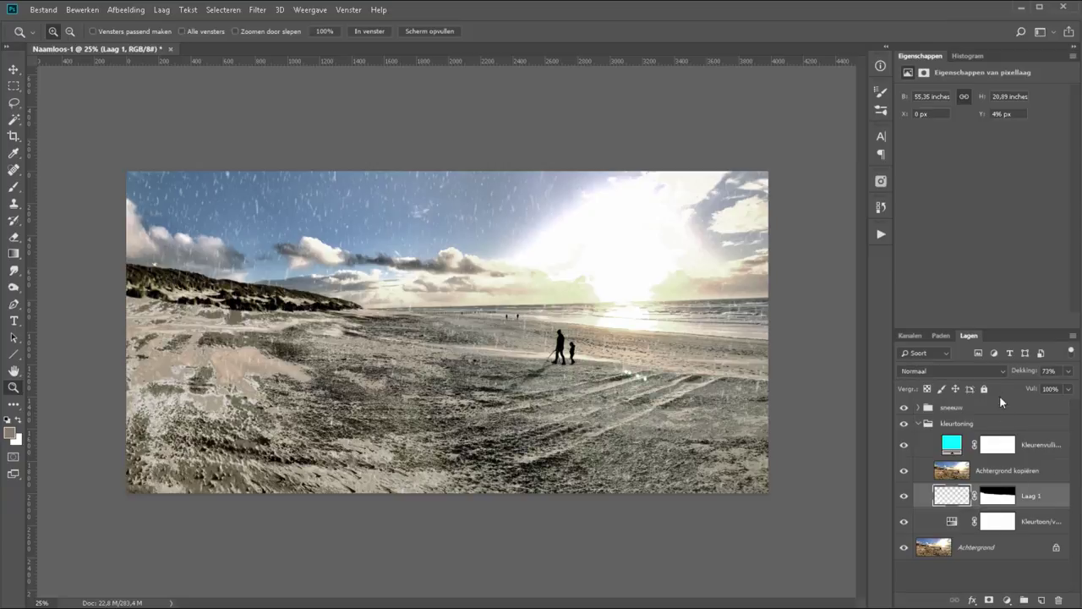
pyautogui.moveTo(1030, 376); pyautogui.dragTo(1022, 376)
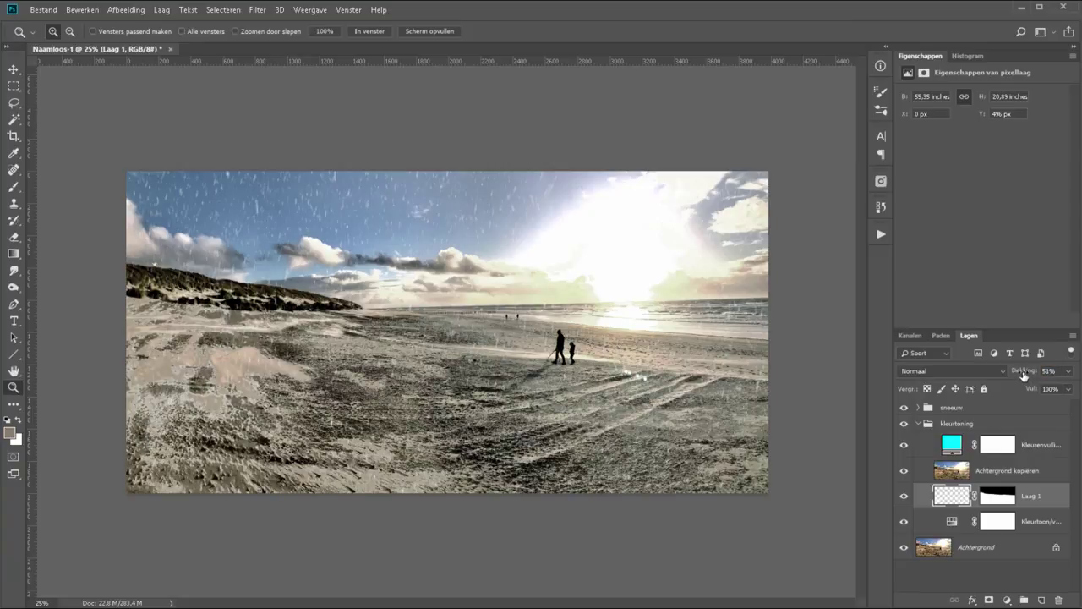
pyautogui.click(987, 471)
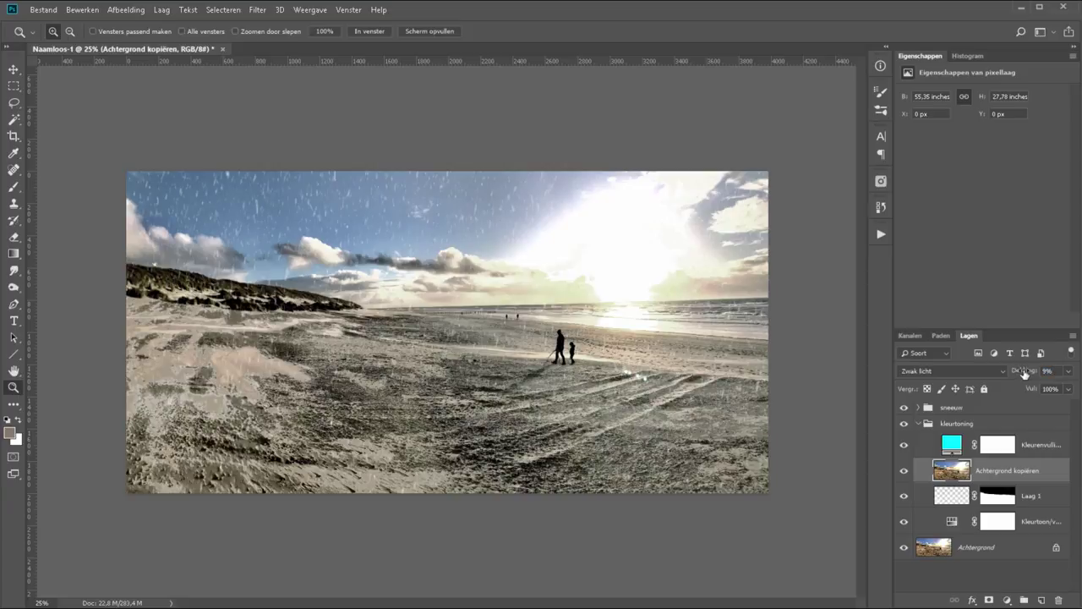
pyautogui.moveTo(1024, 373); pyautogui.dragTo(1023, 374)
# Add a mask to Achtergrond kopiëren, paint the sky black, and compare against the original photo.
pyautogui.click(989, 600)
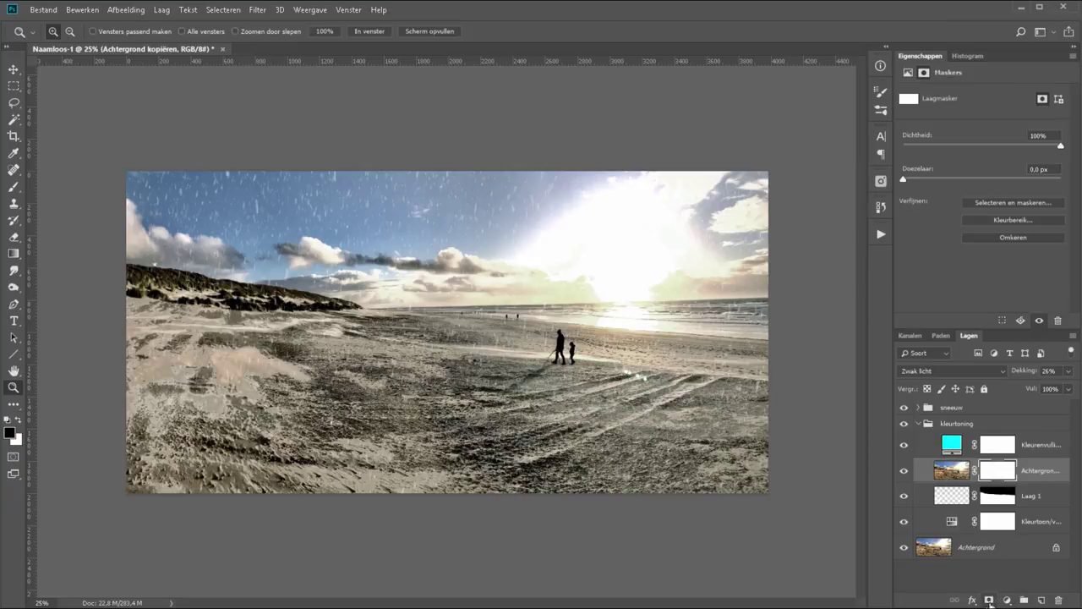
pyautogui.click(14, 187)
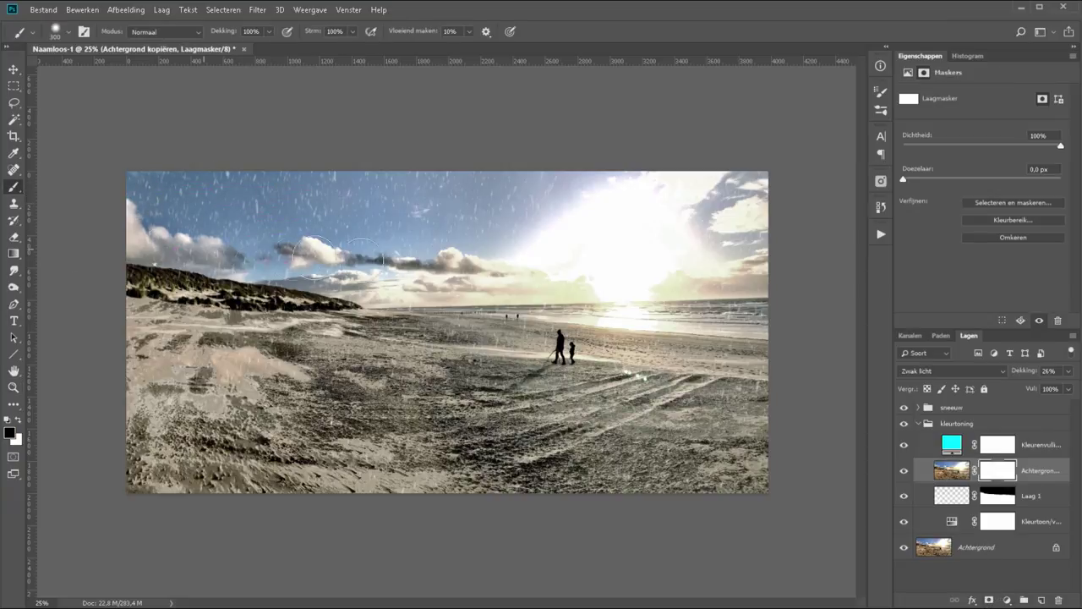
pyautogui.moveTo(622, 221); pyautogui.dragTo(617, 187)
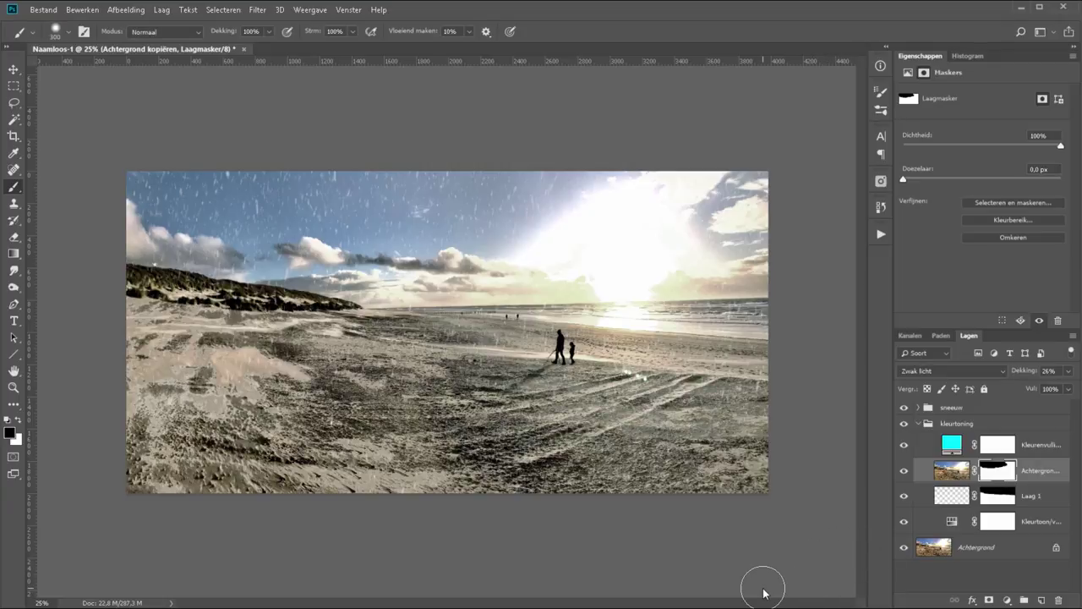
pyautogui.keyDown('alt'); pyautogui.click(904, 549); pyautogui.keyUp('alt')
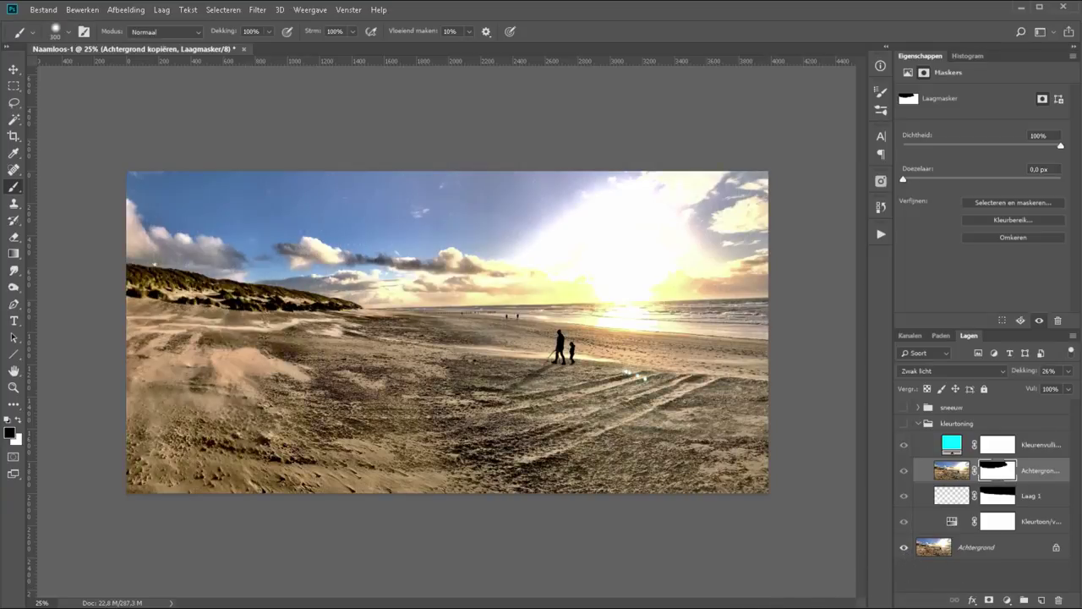
pyautogui.keyDown('alt'); pyautogui.click(904, 548); pyautogui.keyUp('alt')
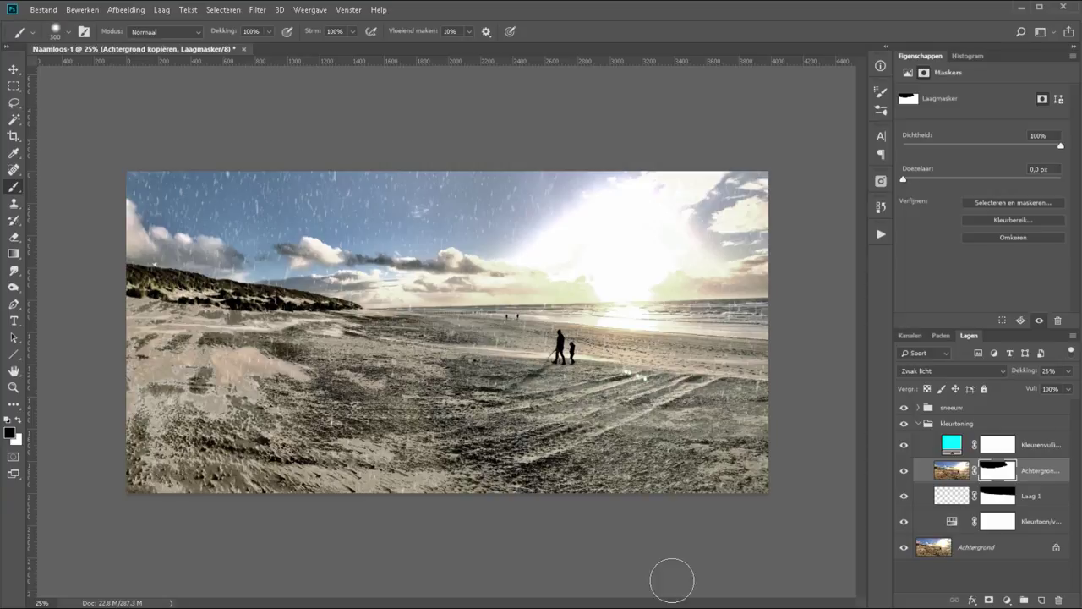
pyautogui.click(1006, 599)
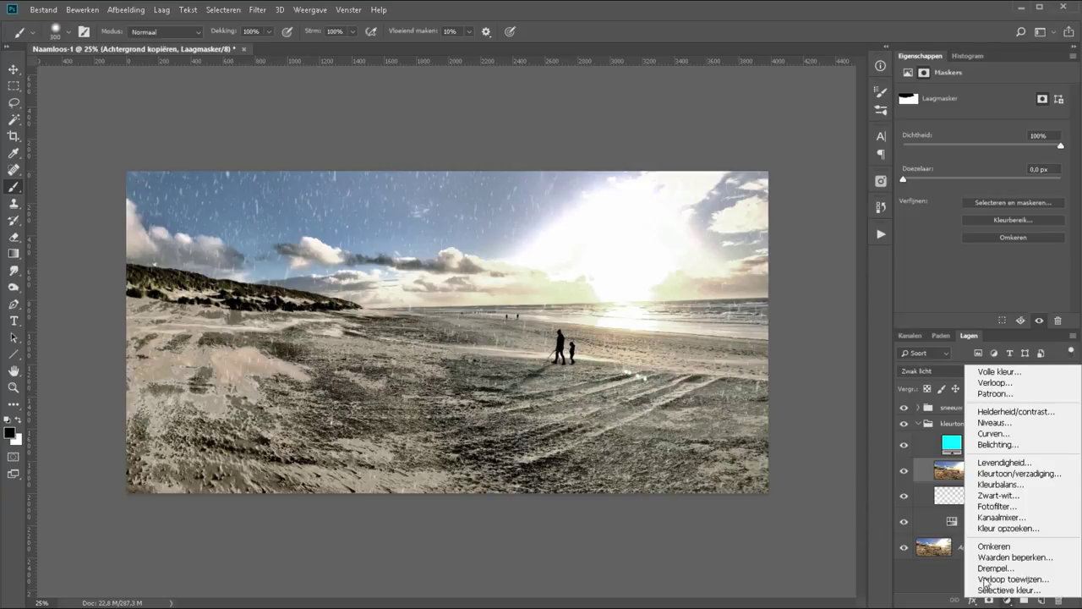
# Add a Kleurtoon/verzadiging adjustment layer with saturation lowered to about -32.
pyautogui.click(1005, 473)
pyautogui.moveTo(982, 168)
pyautogui.mouseDown()
pyautogui.moveTo(945, 168)
pyautogui.moveTo(956, 168)
pyautogui.mouseUp()
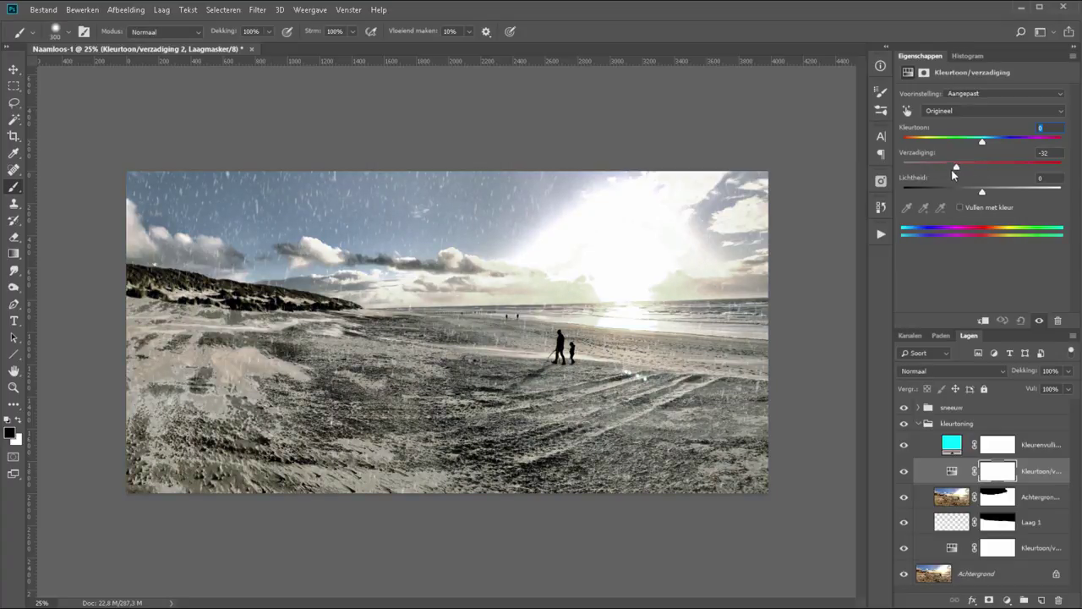